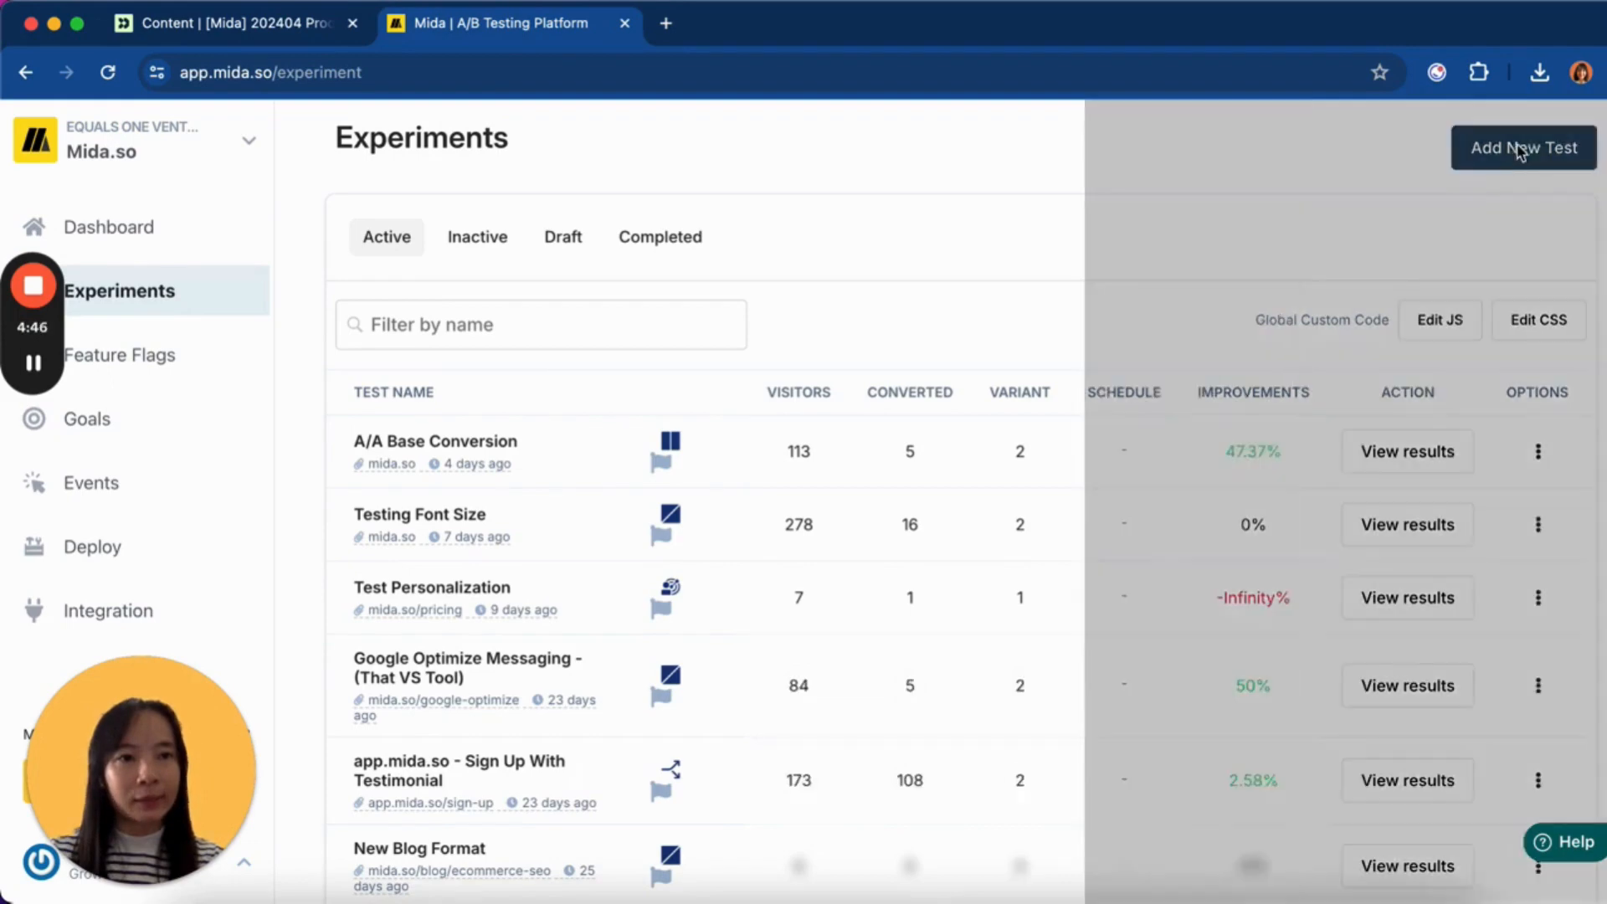
- Create a Content Personalization profile named 'CTA personalization' with mida.so as the editor URL
click(1090, 604)
click(1162, 817)
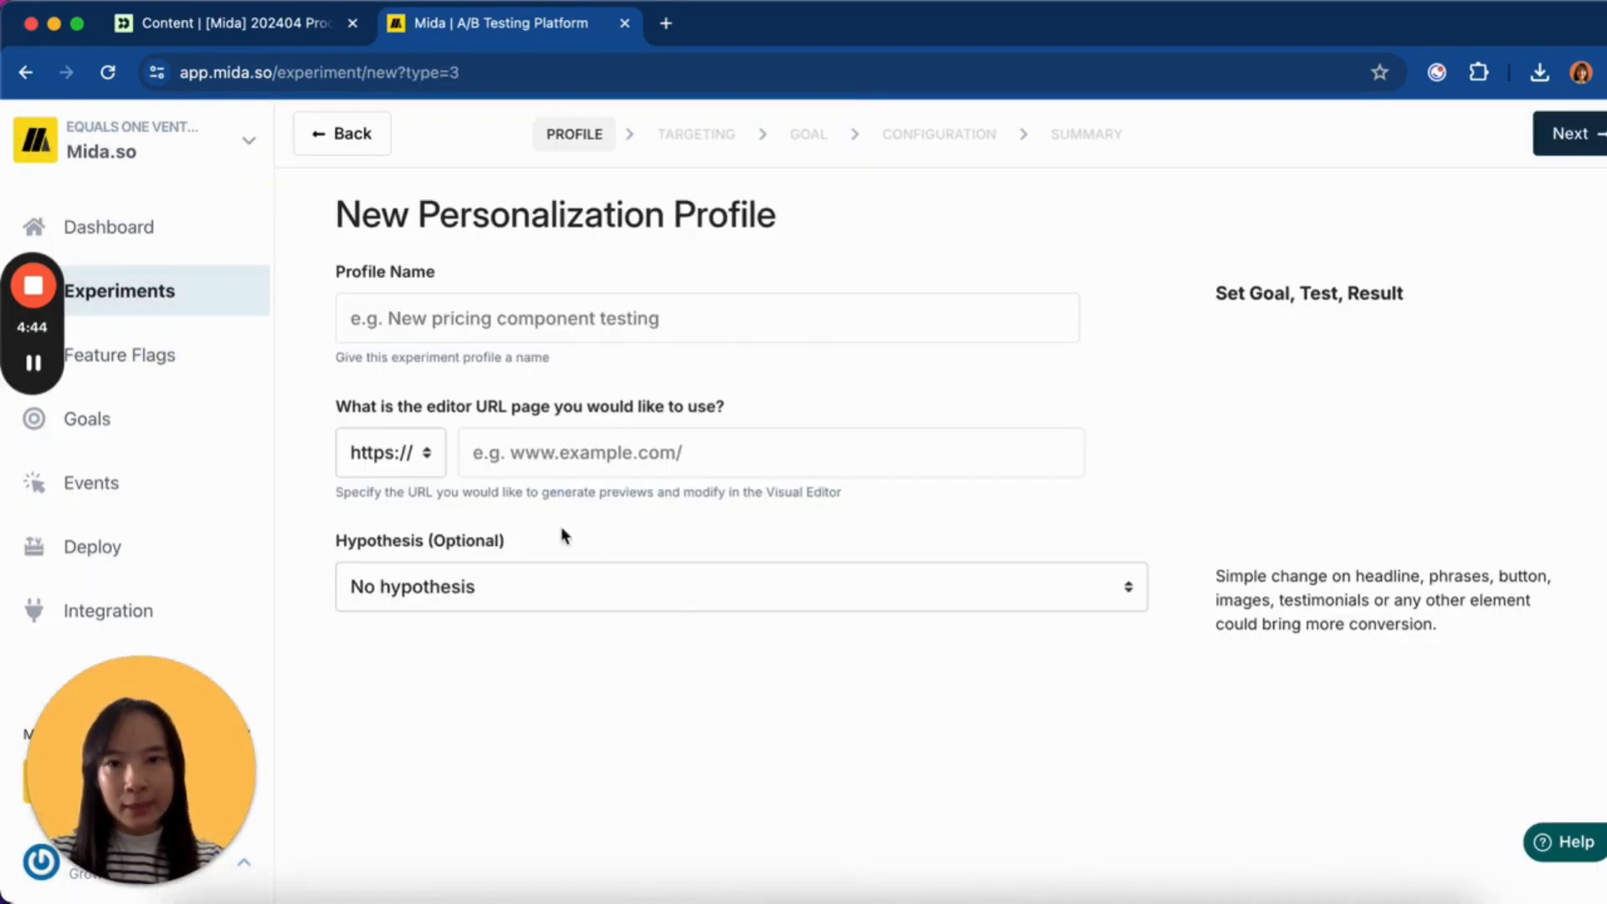
click(536, 452)
text(mida.so)
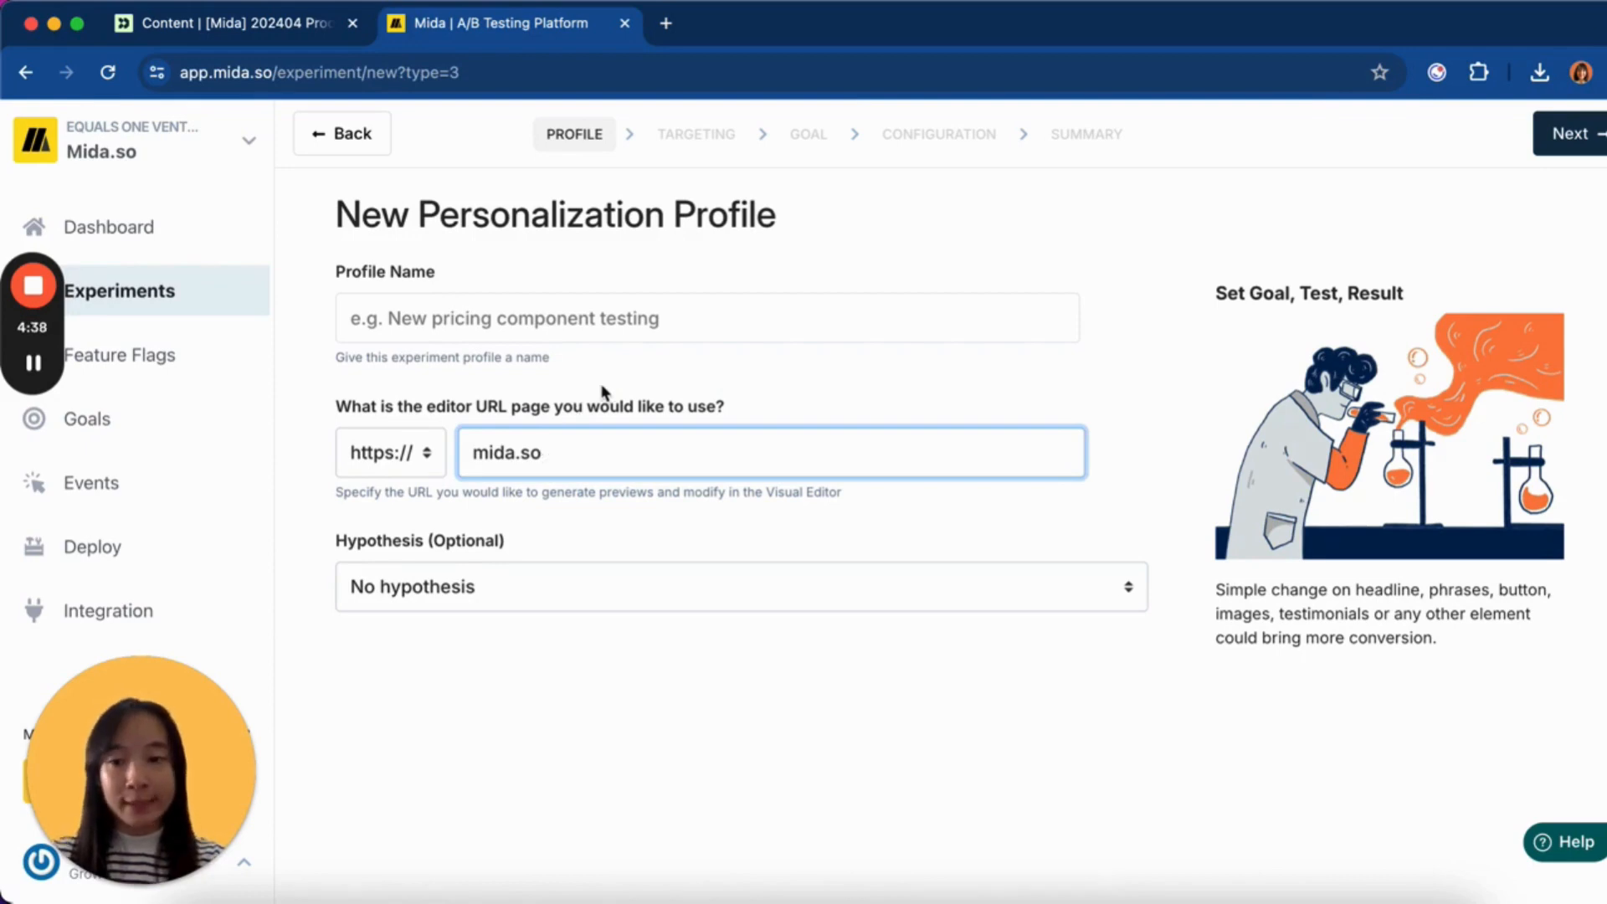
click(597, 326)
text(CTA personalization)
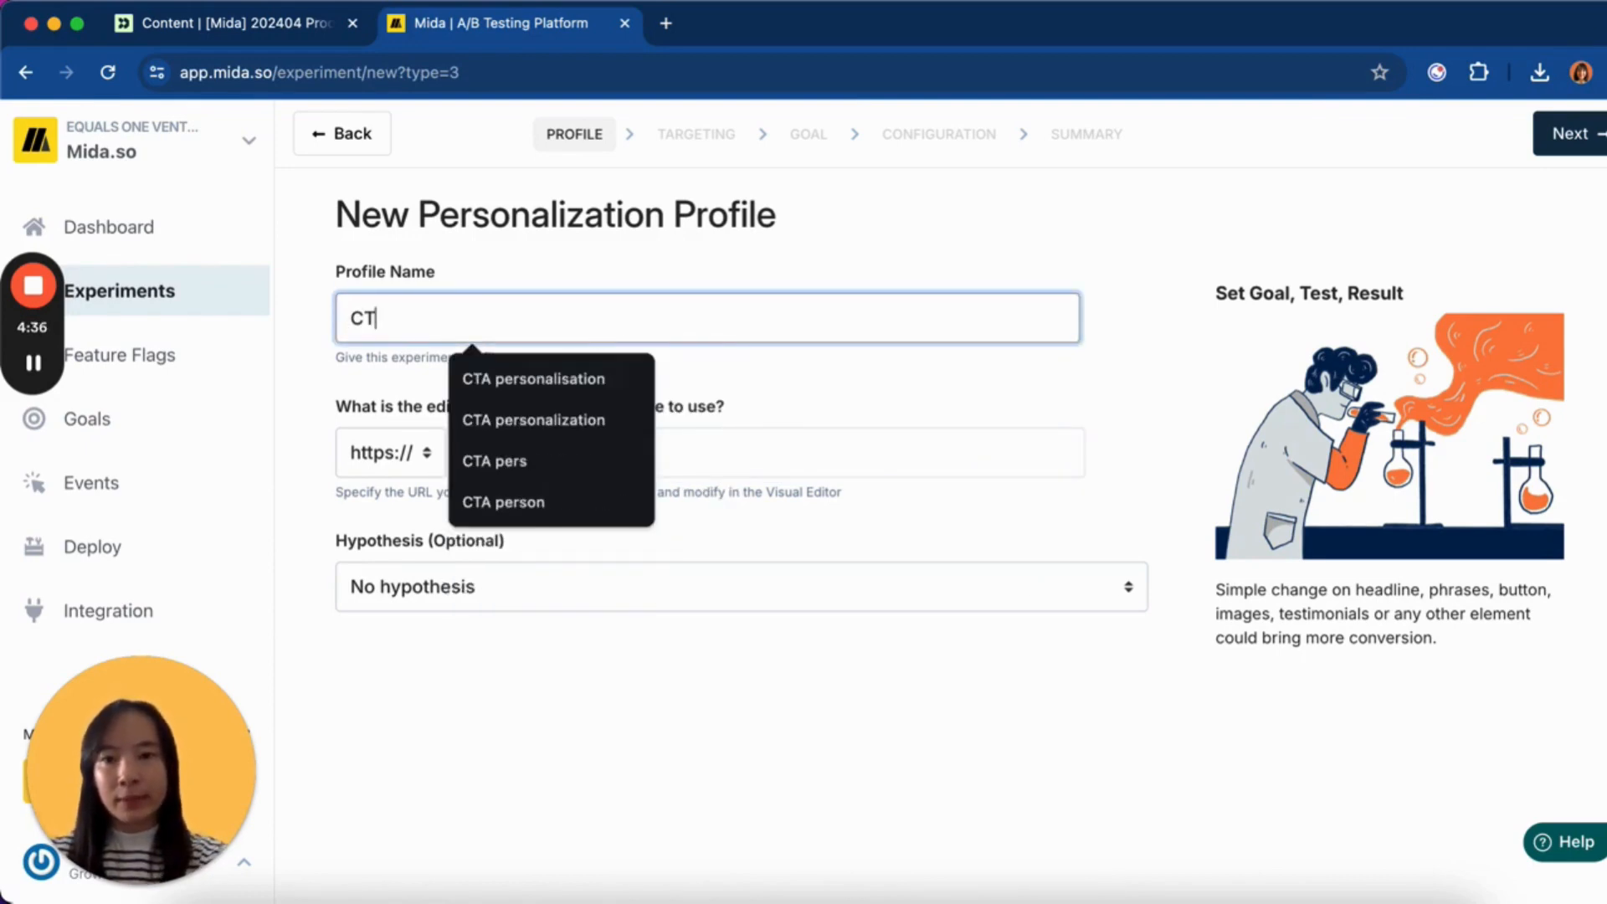
click(574, 422)
click(690, 375)
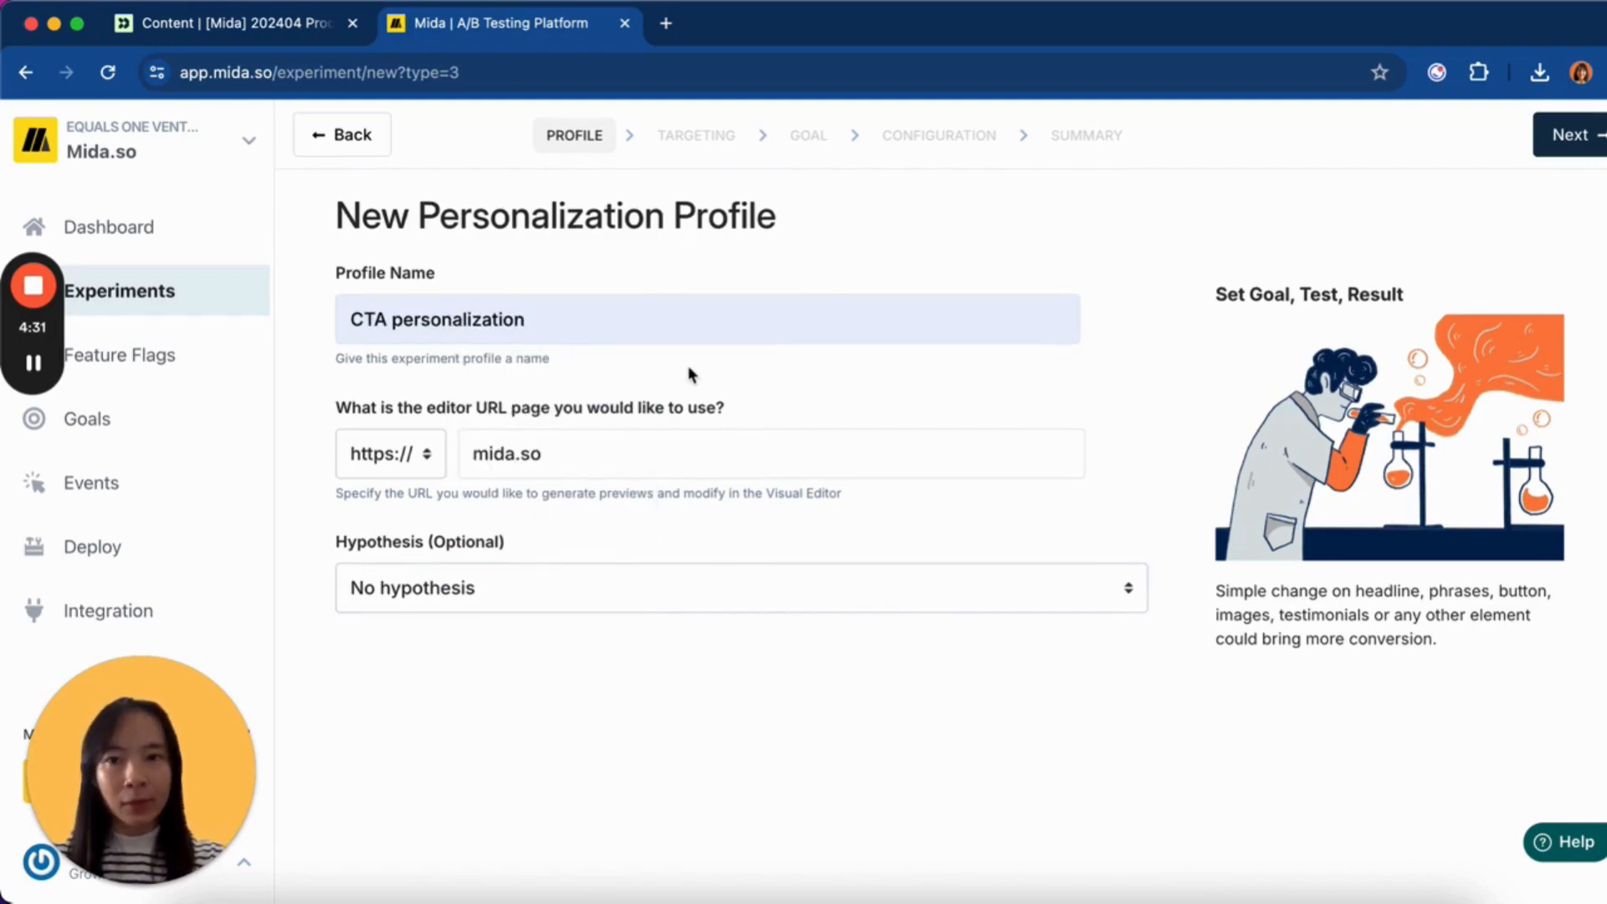
- Save the profile, open mida.so in the Visual Editor, and bring the Get Started button into view
click(1563, 134)
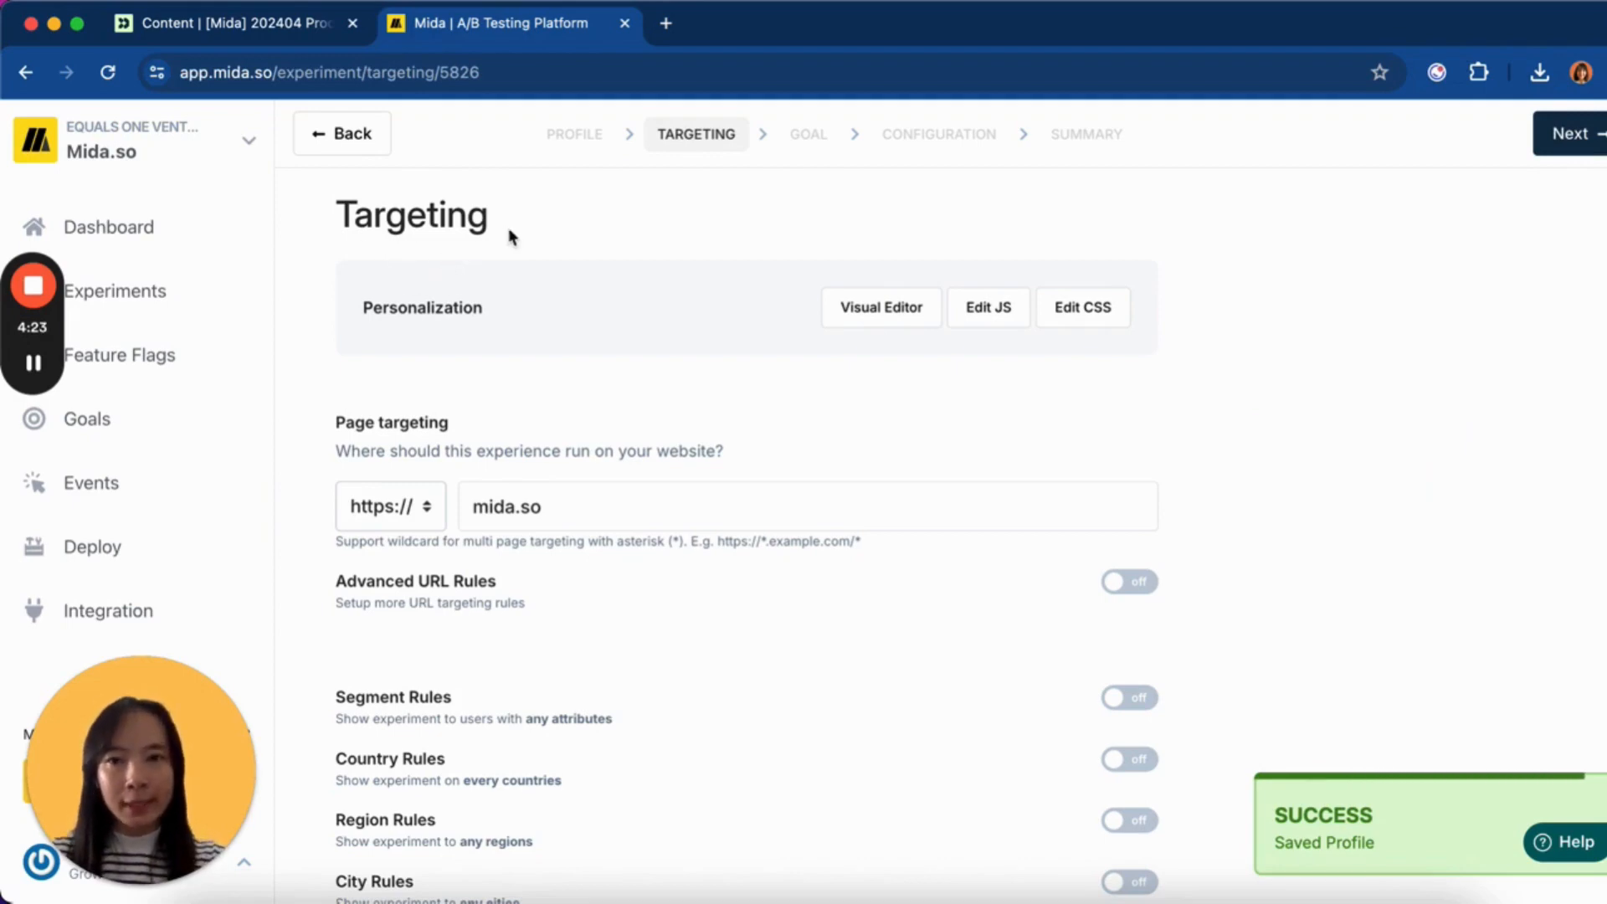
click(860, 321)
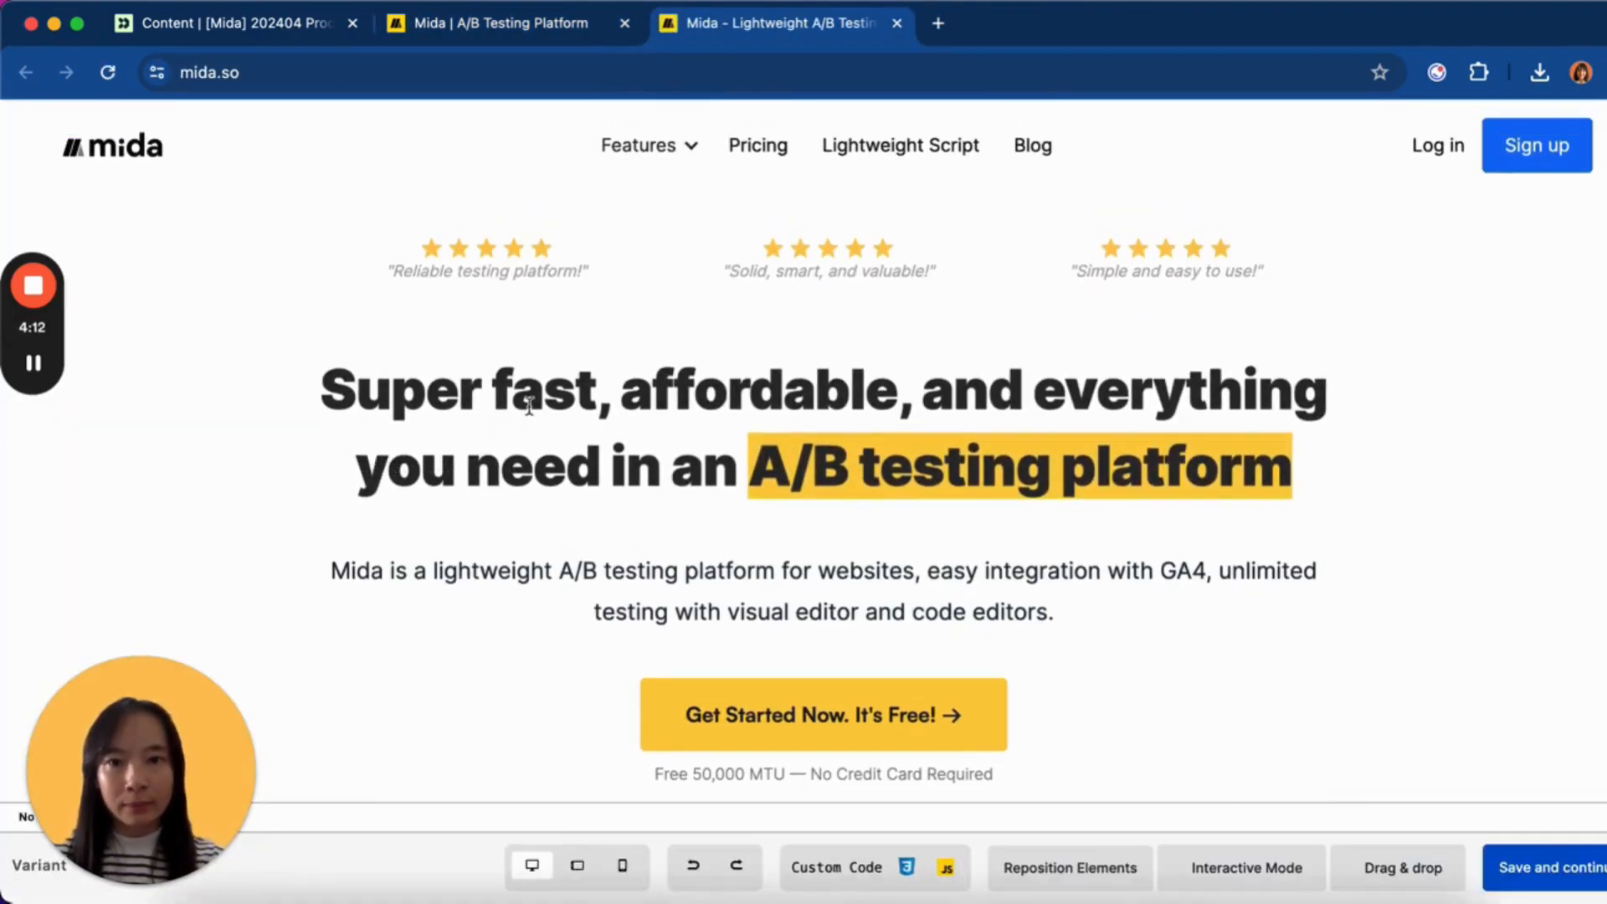
scroll(529, 406, down, 5)
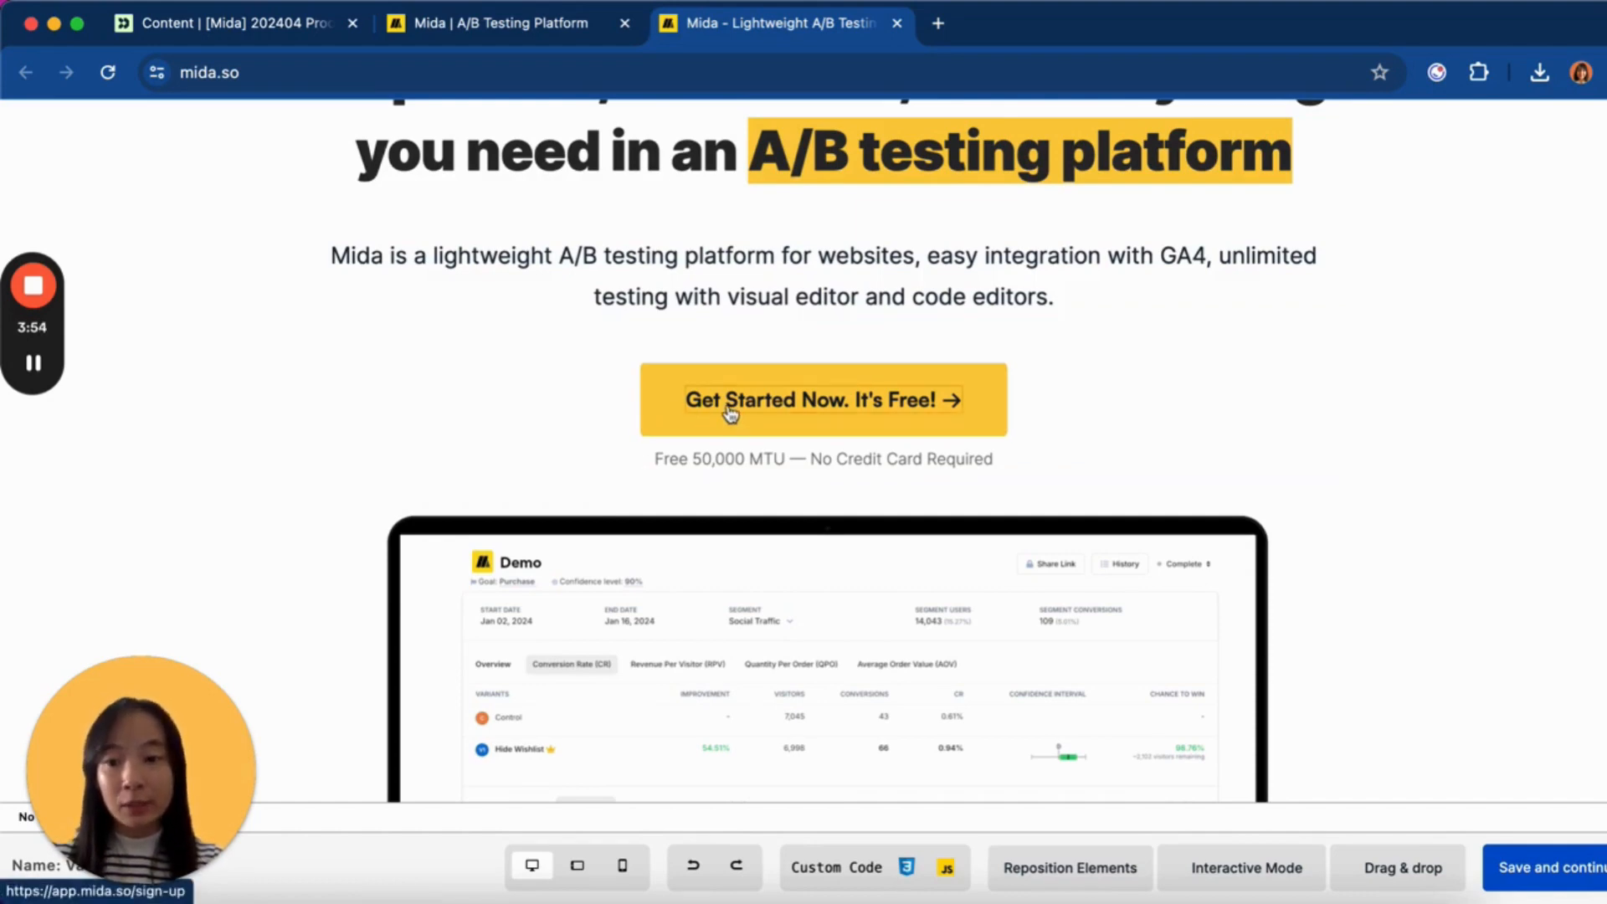
scroll(733, 415, up, 1)
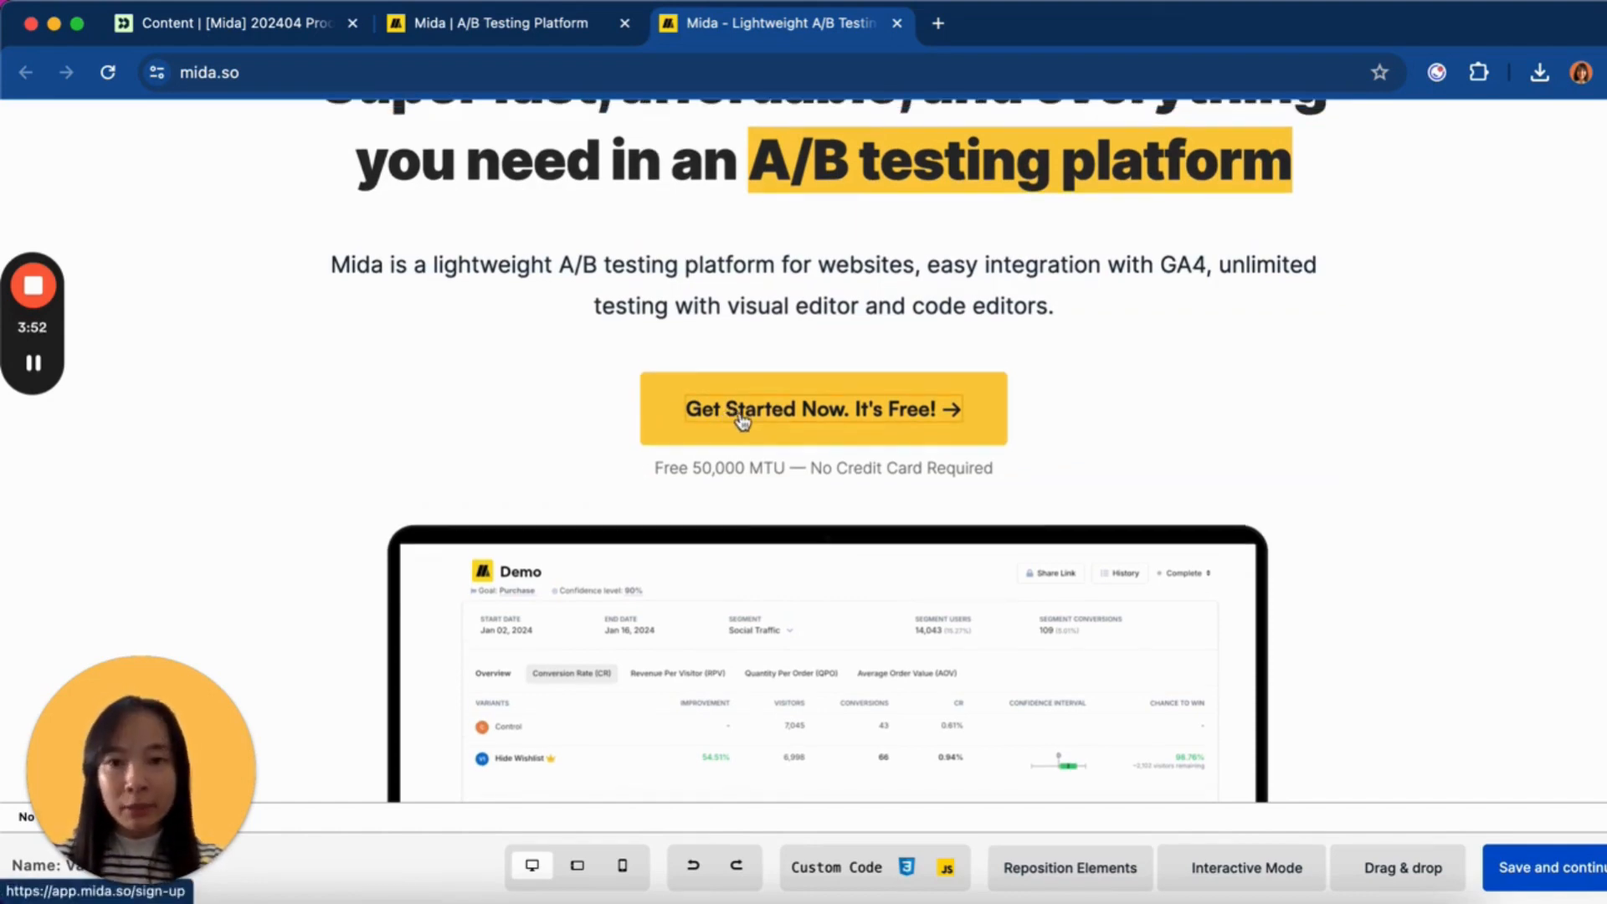
- Edit the call-to-action element and replace its text with 'Hello {{}}mida_'
click(744, 419)
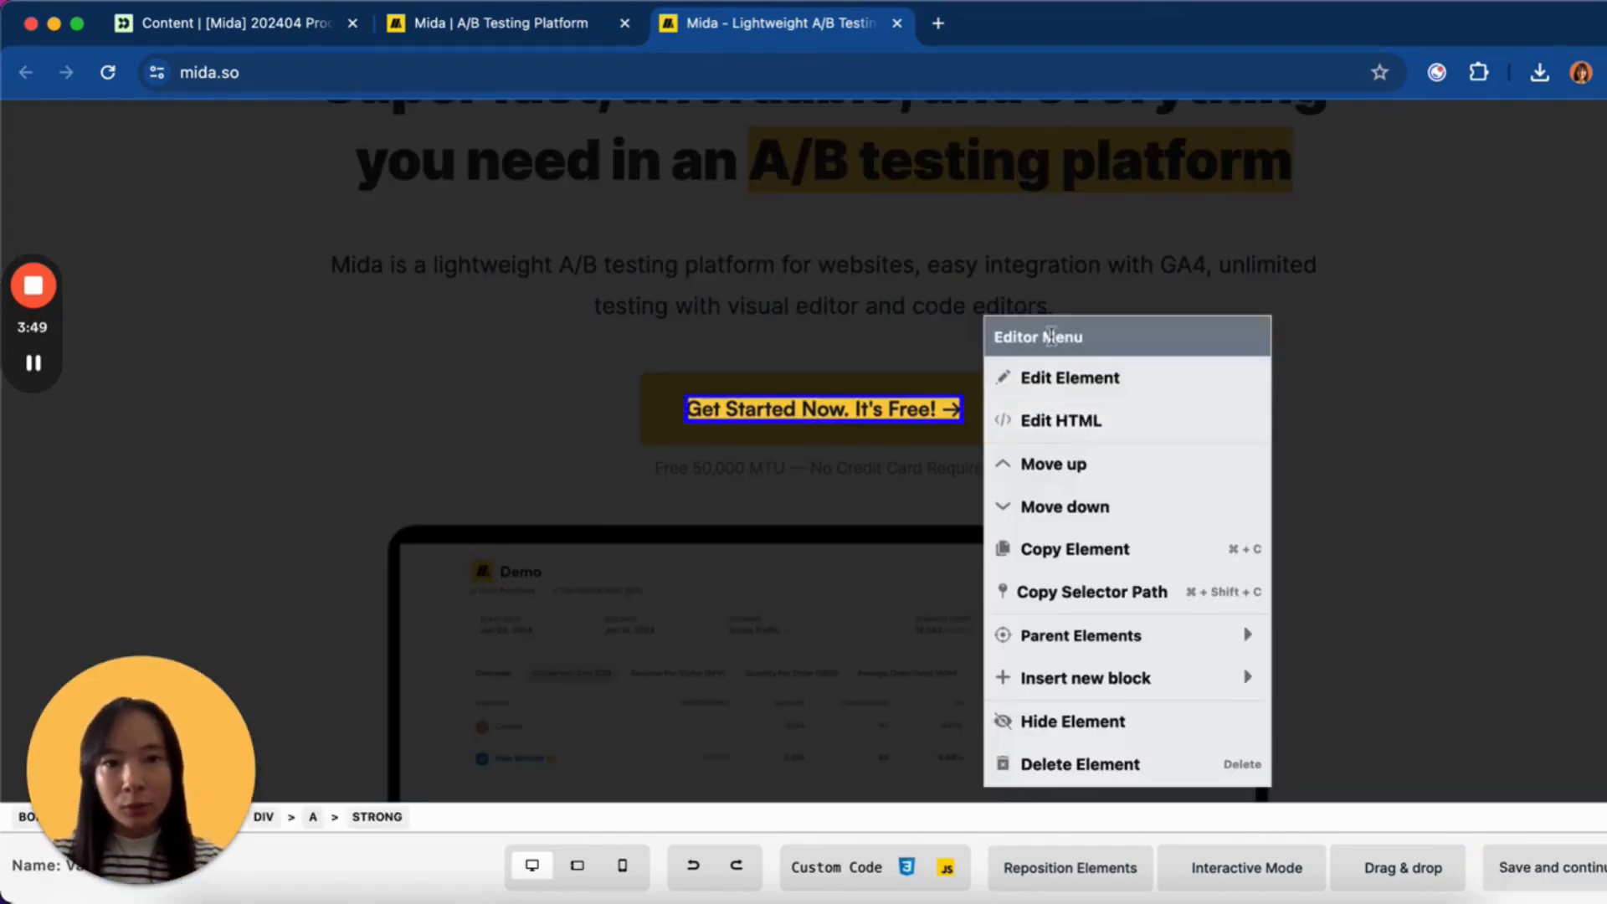
click(1058, 378)
drag(1411, 205, 1172, 214)
text(Hello )
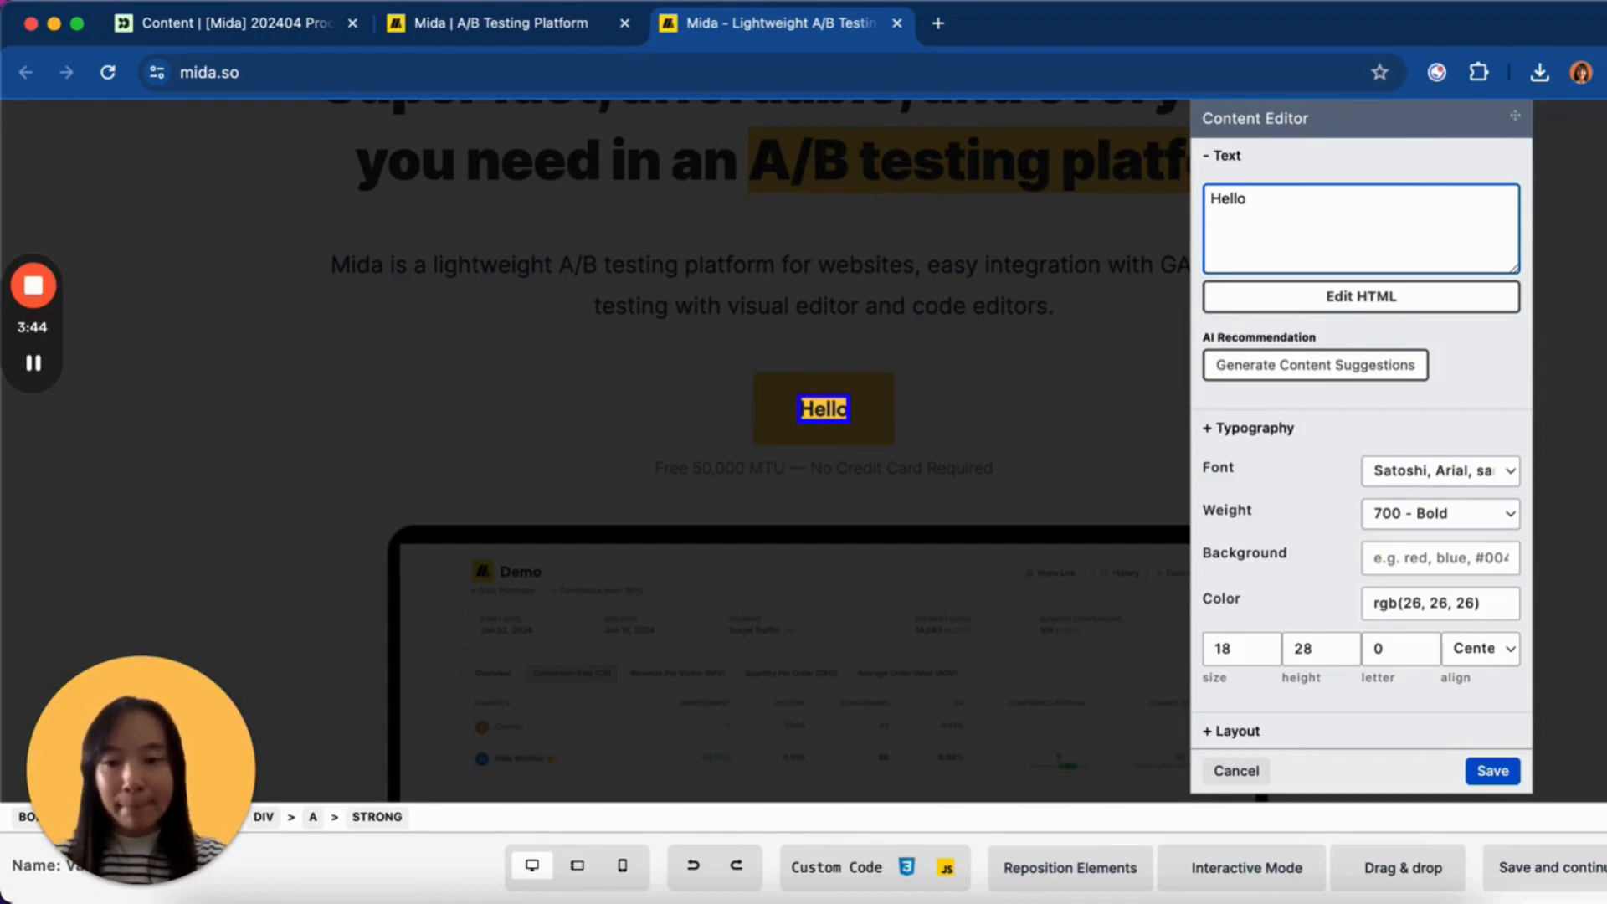
text({{}})
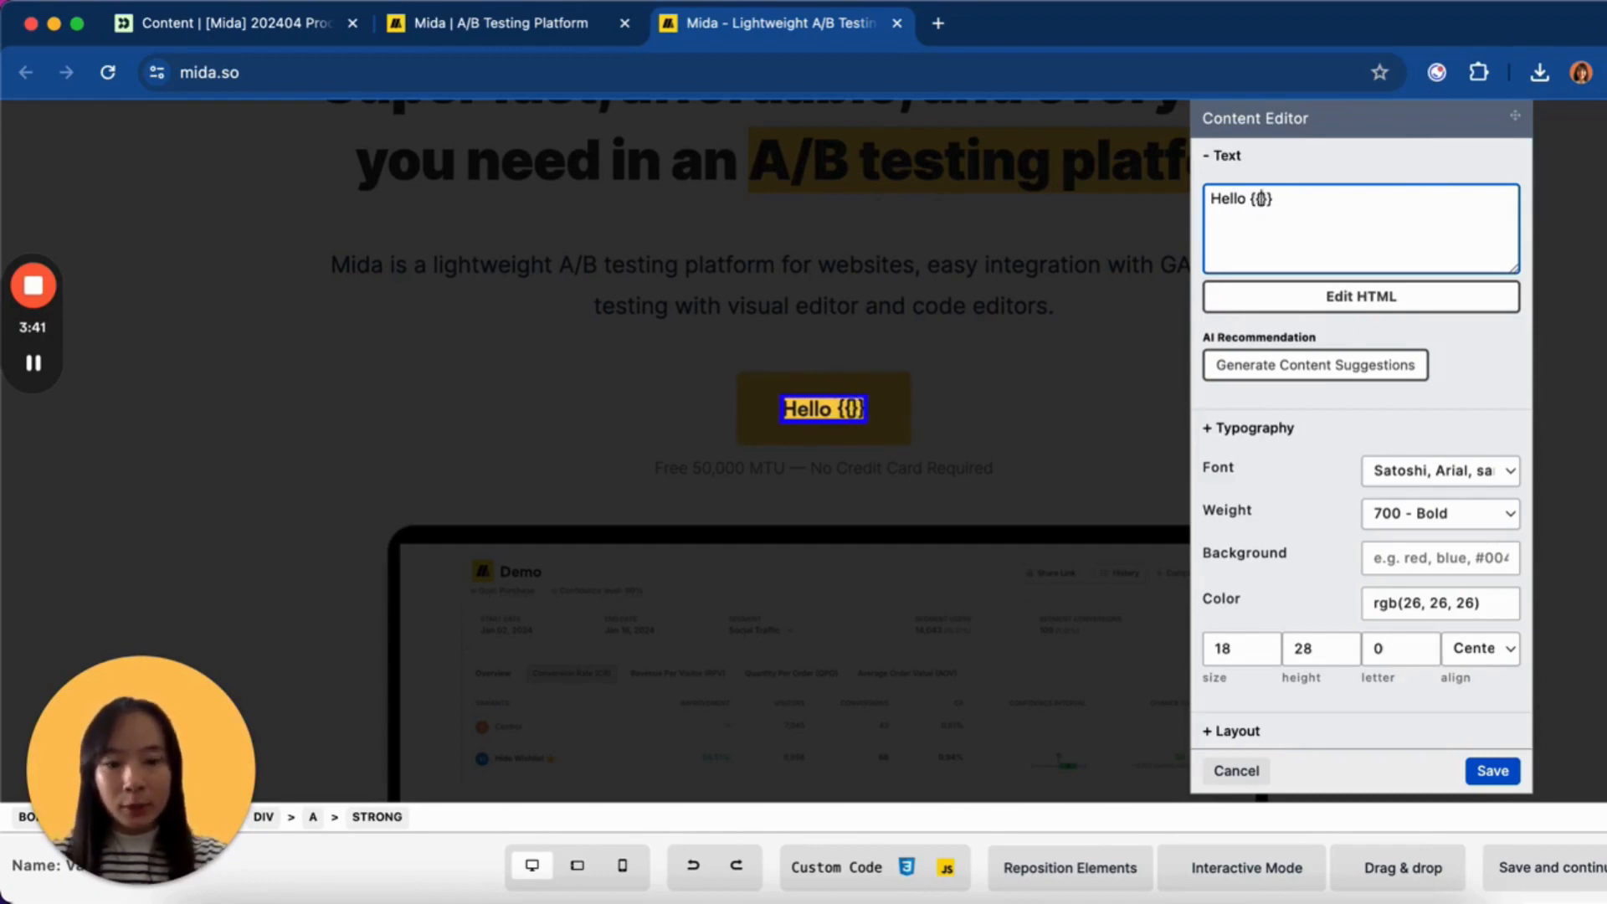
text(mida_)
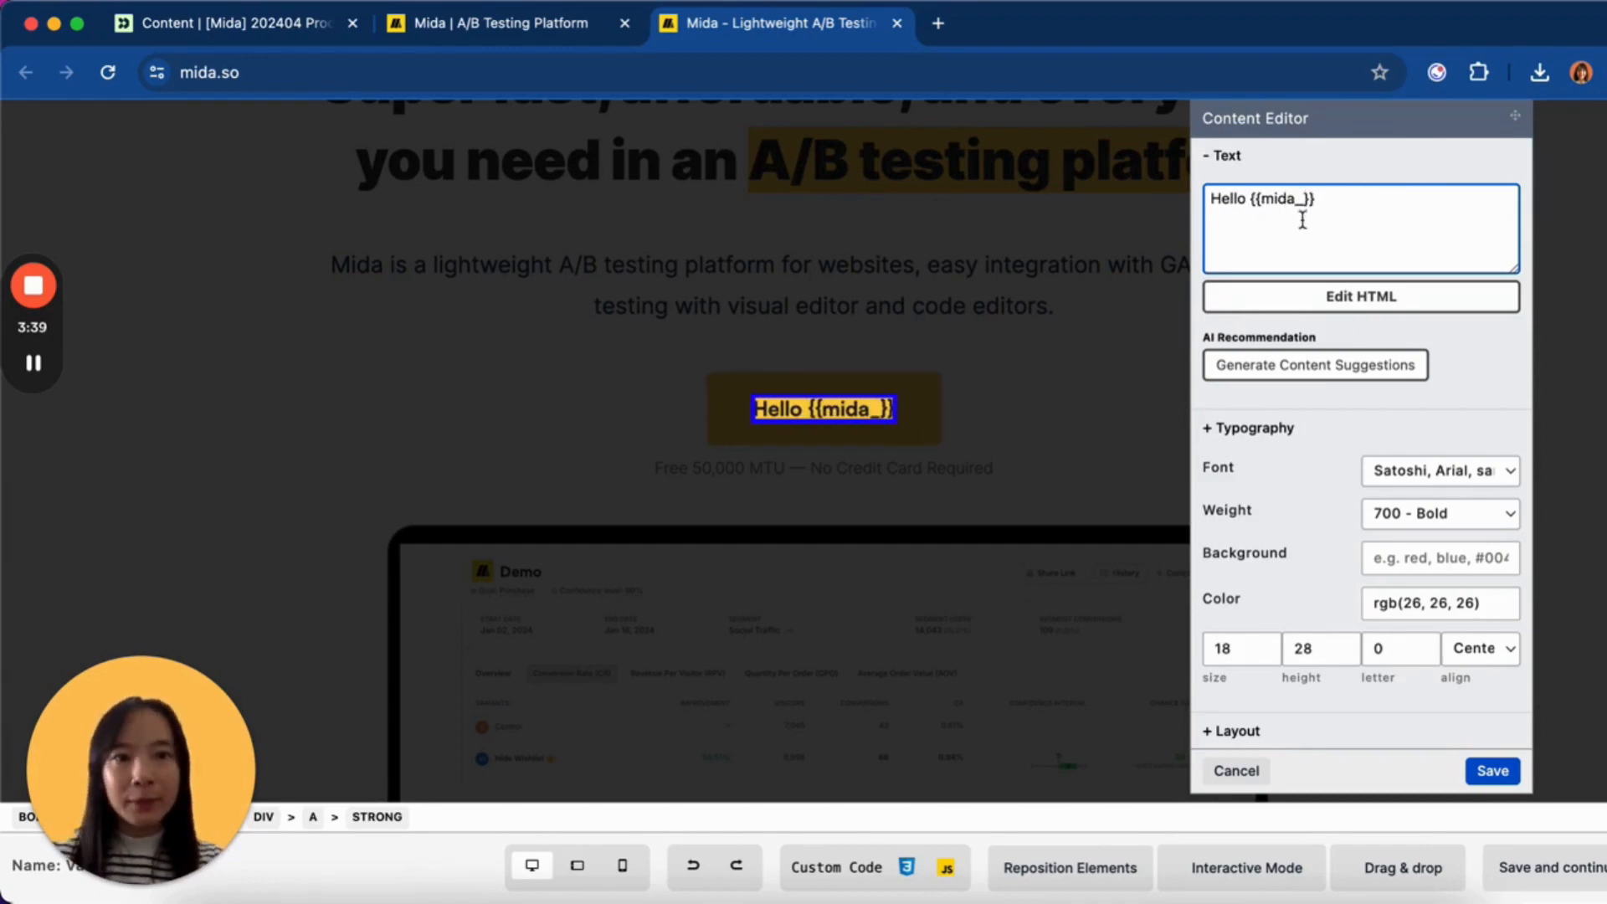
- Fix the placeholder so the button text reads 'Hello {{mida_name}}'
drag(1308, 200, 1260, 201)
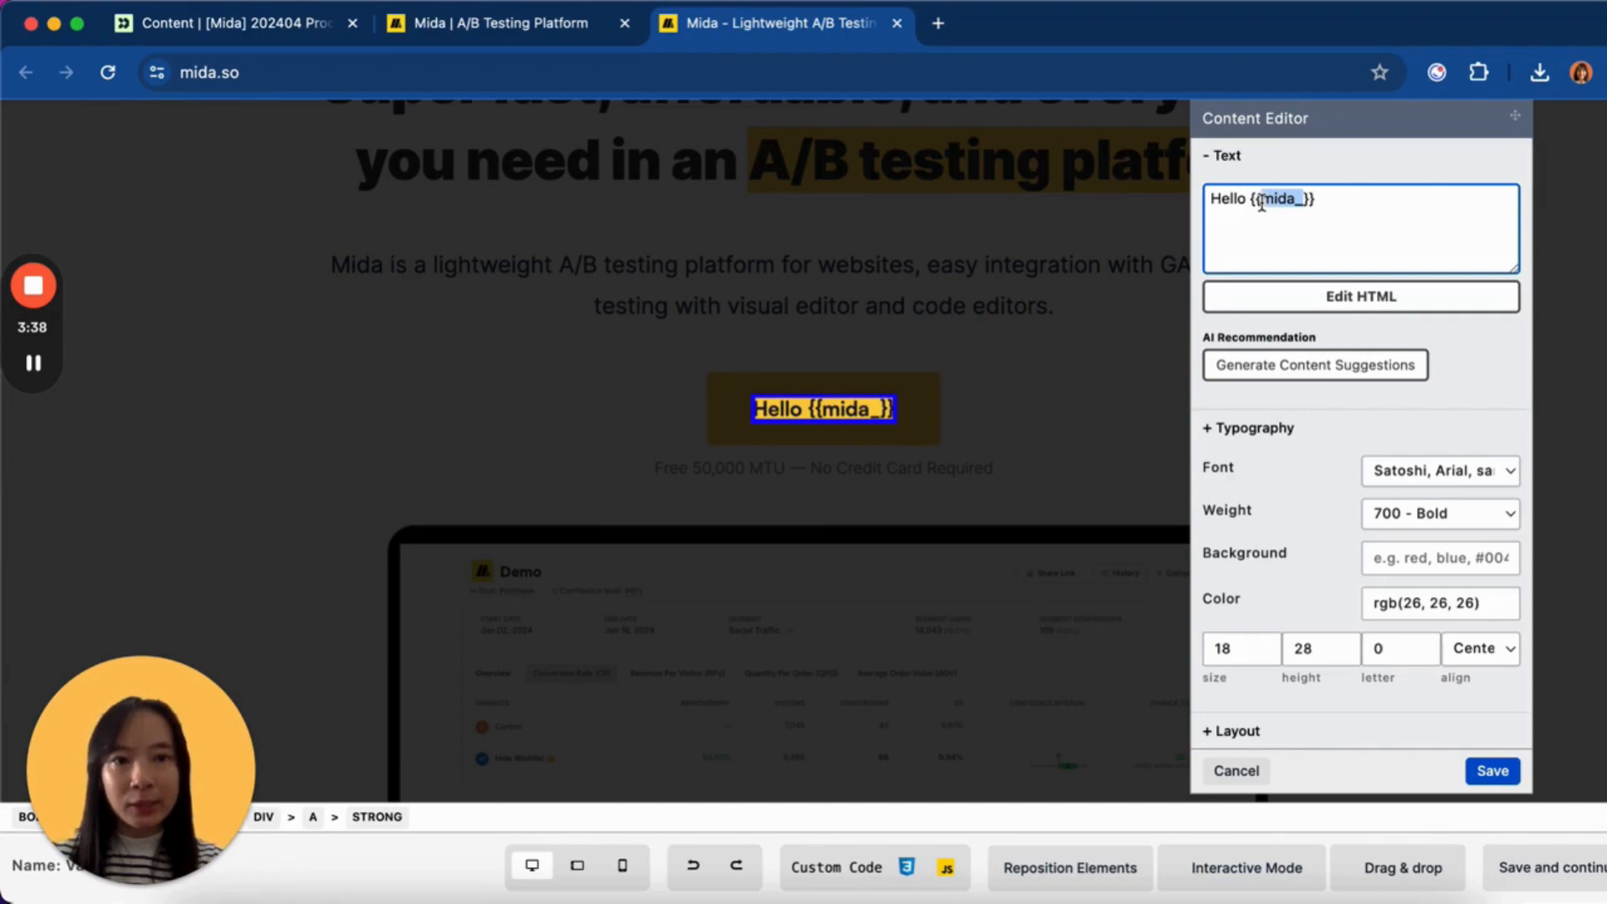
click(1353, 204)
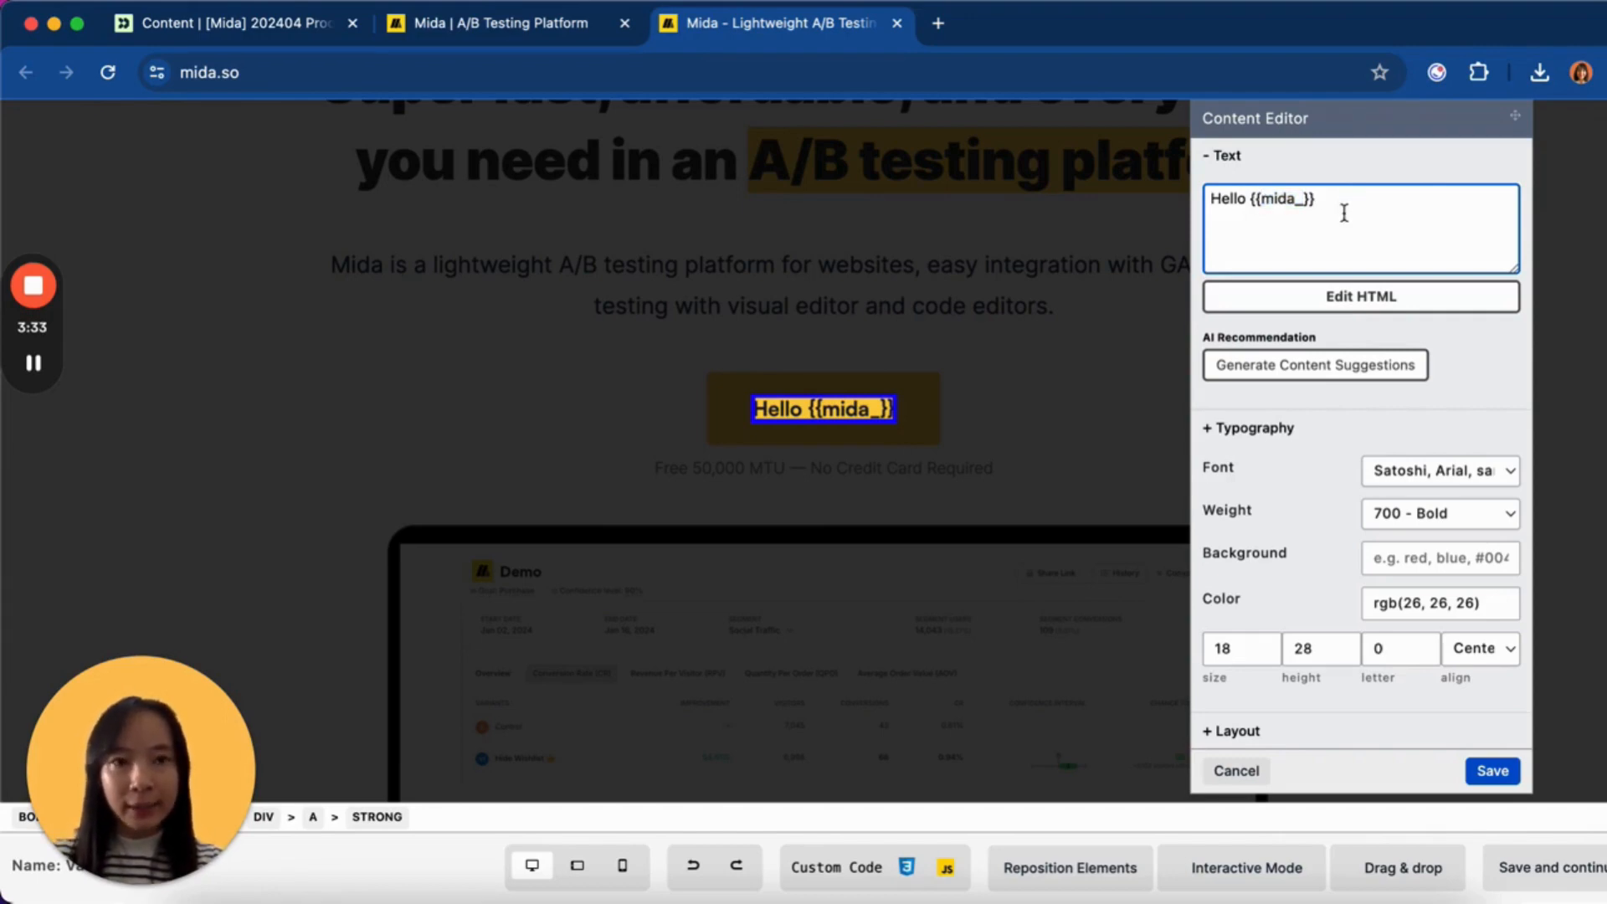
drag(1311, 202, 1258, 202)
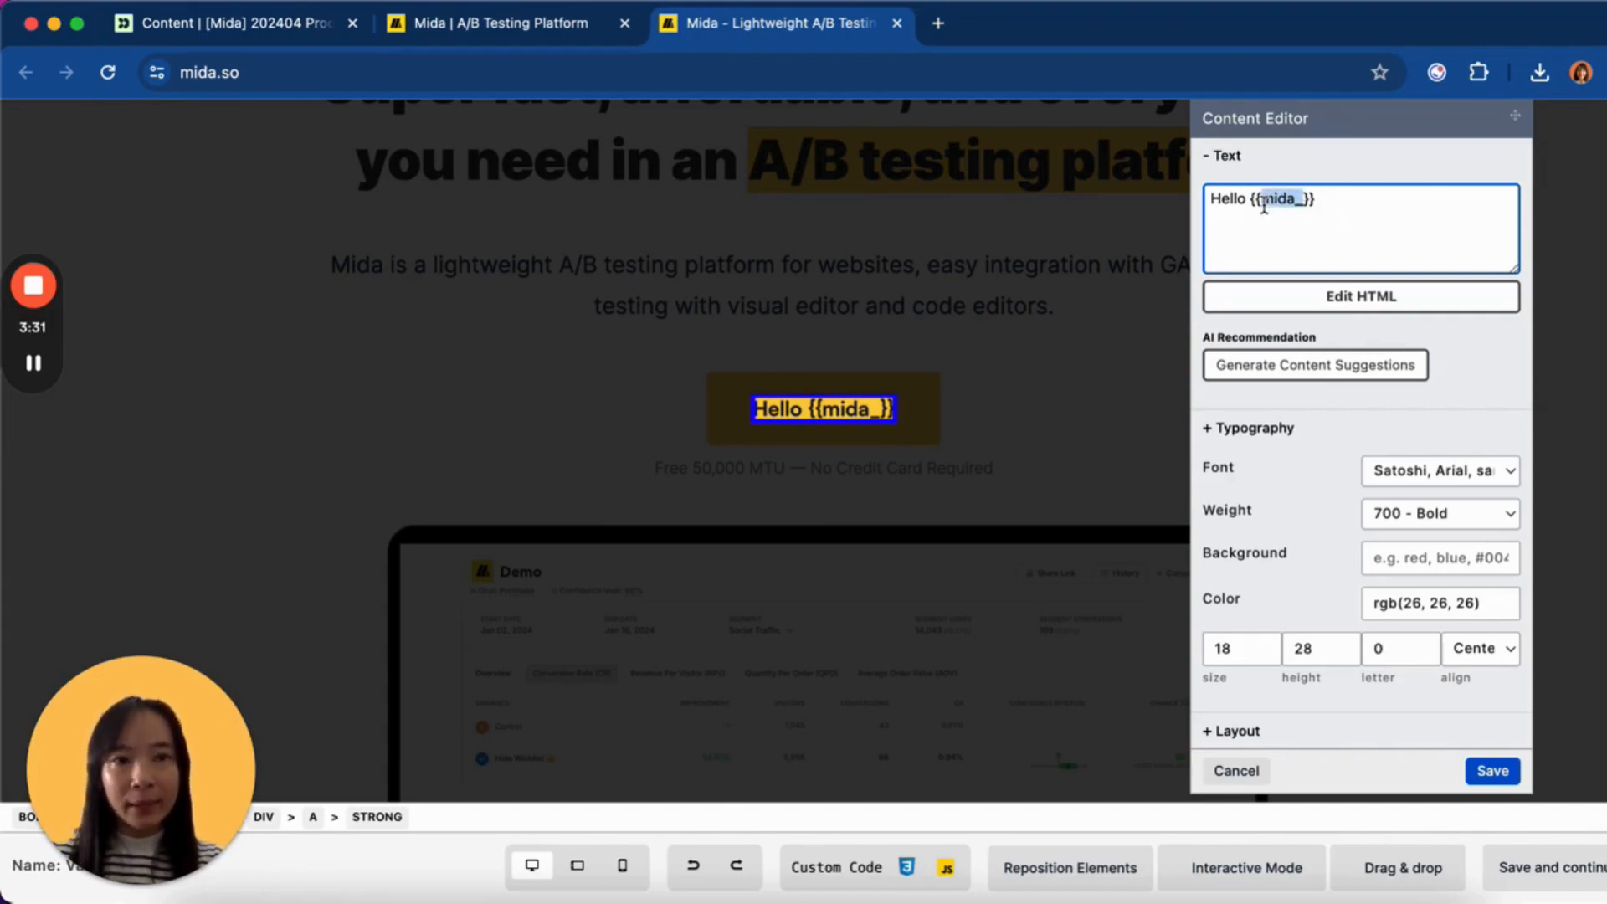
click(1356, 248)
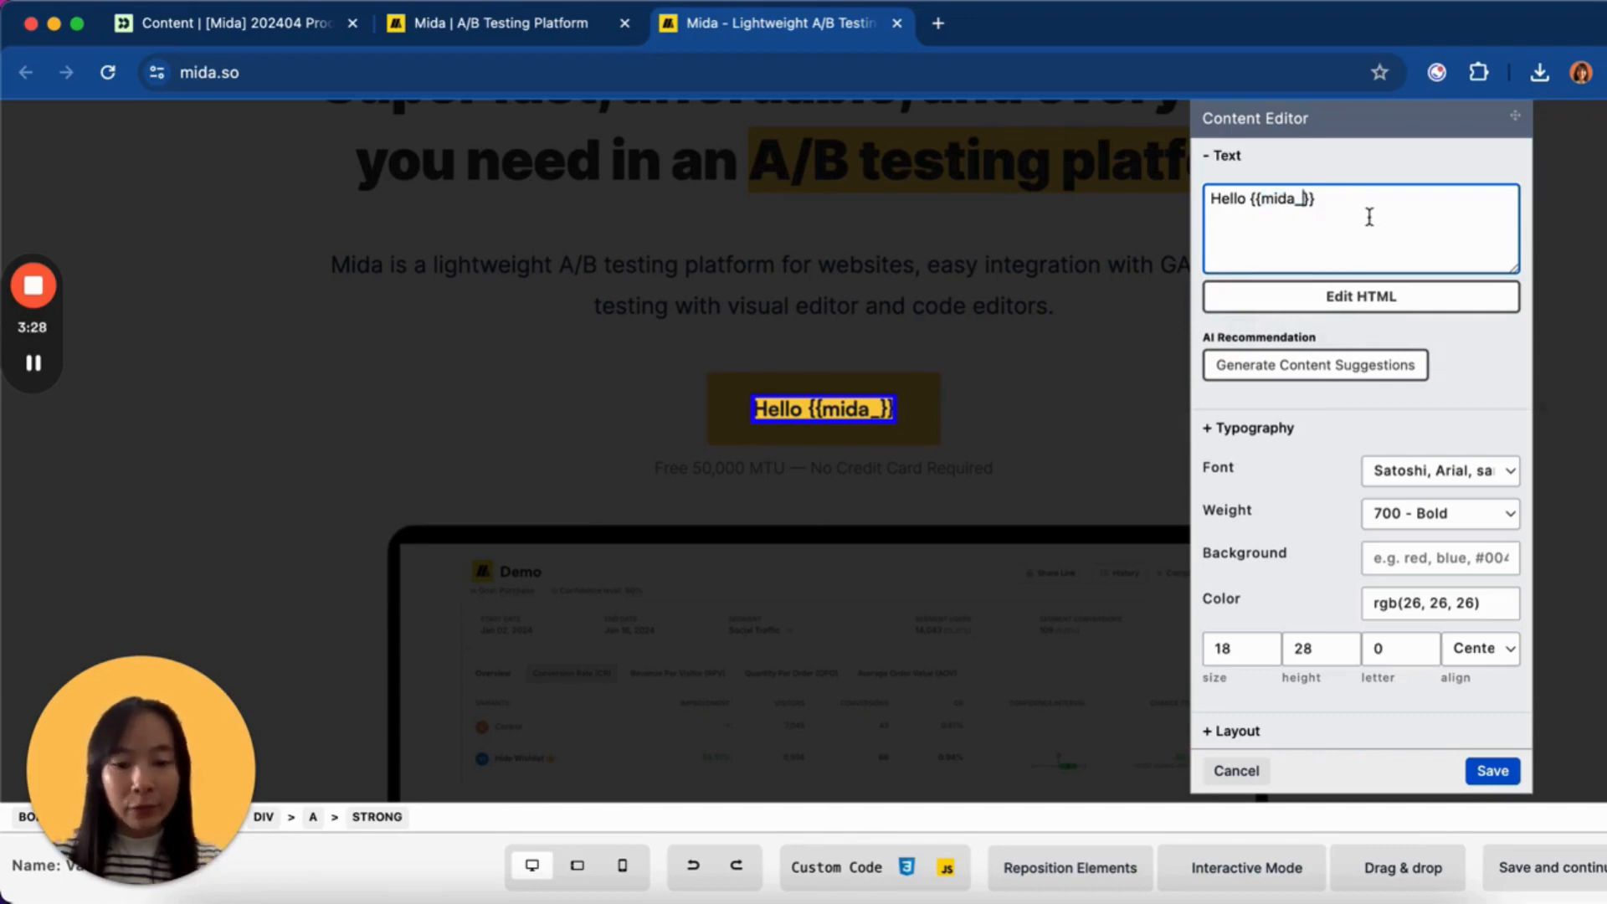
text(name)
key(BackSpace)
key(BackSpace)
key(BackSpace)
key(BackSpace)
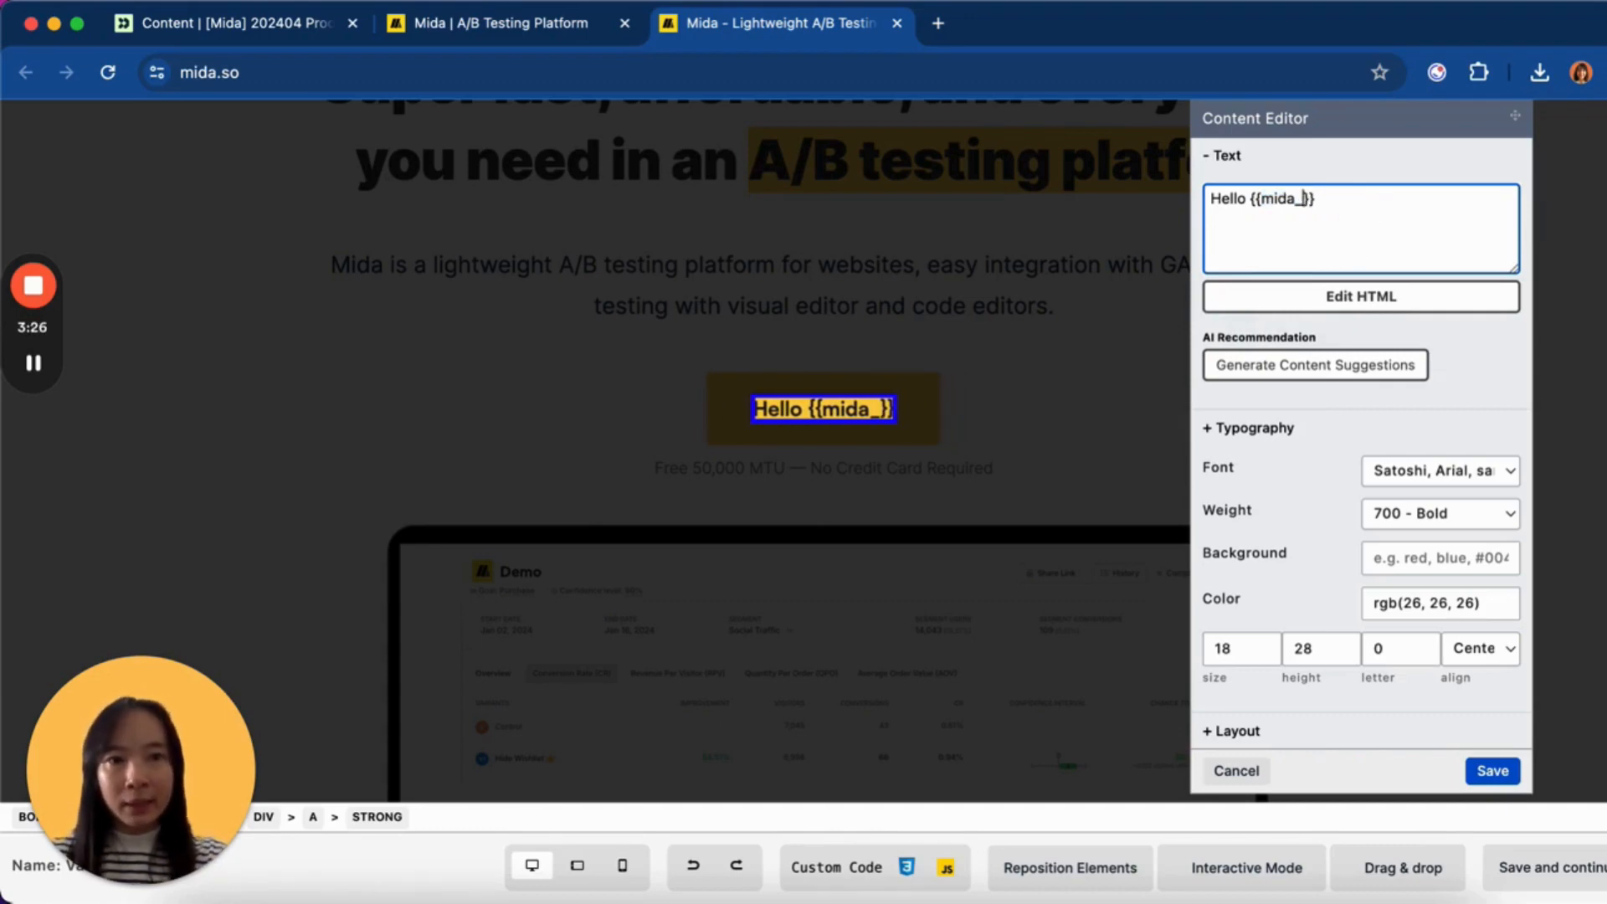
text(interest)
key(BackSpace)
key(BackSpace)
key(BackSpace)
key(BackSpace)
key(BackSpace)
key(BackSpace)
key(BackSpace)
key(BackSpace)
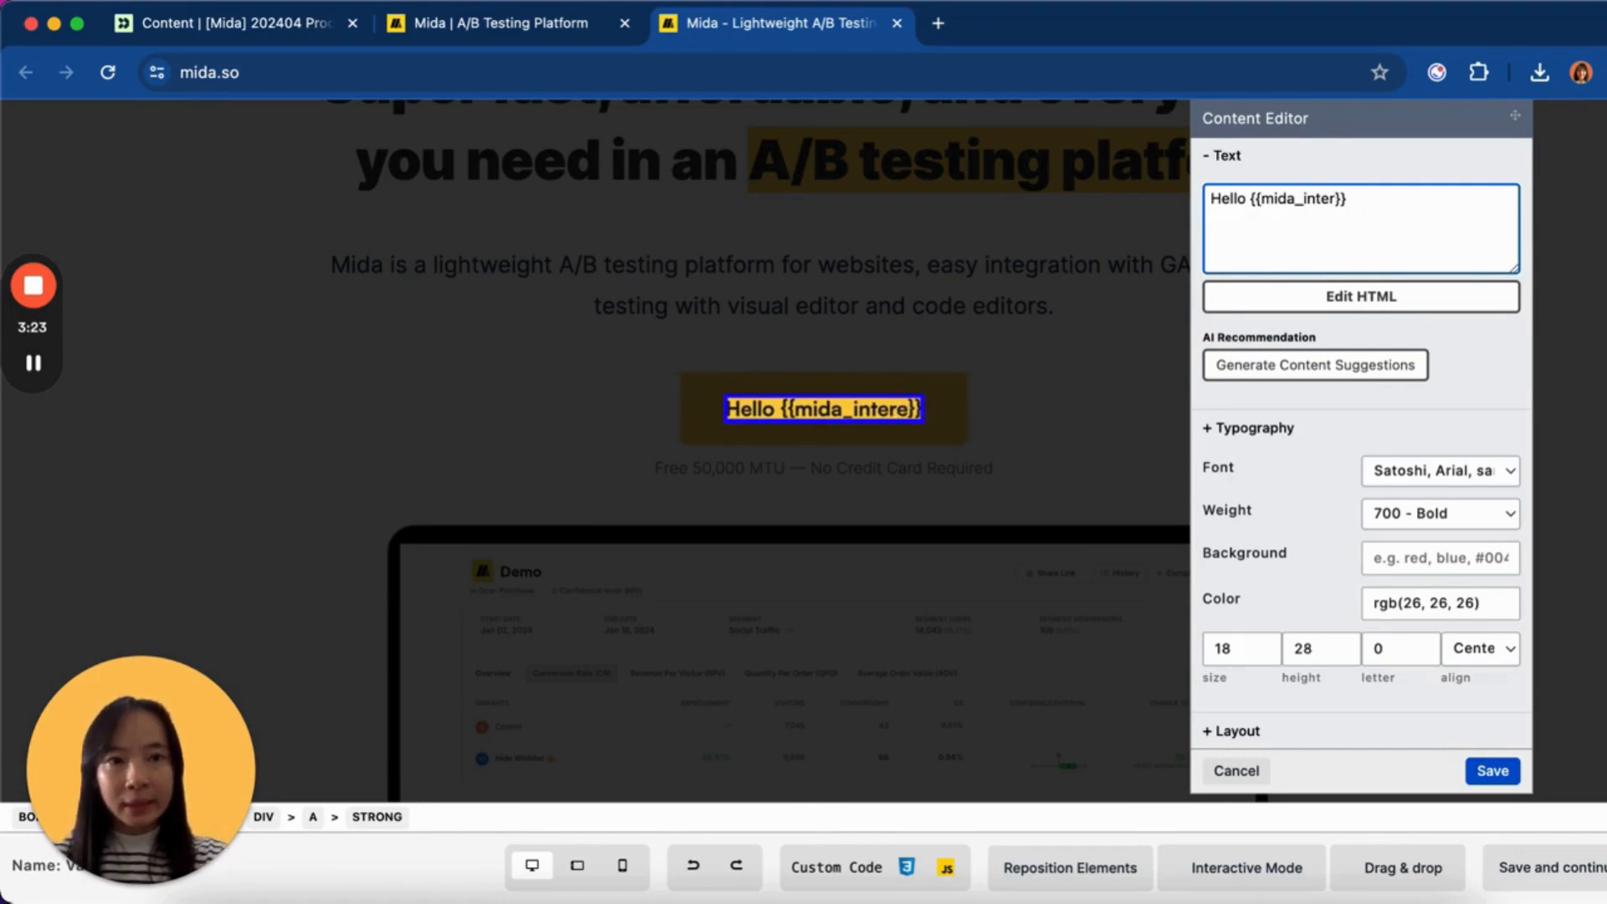
text(feature)
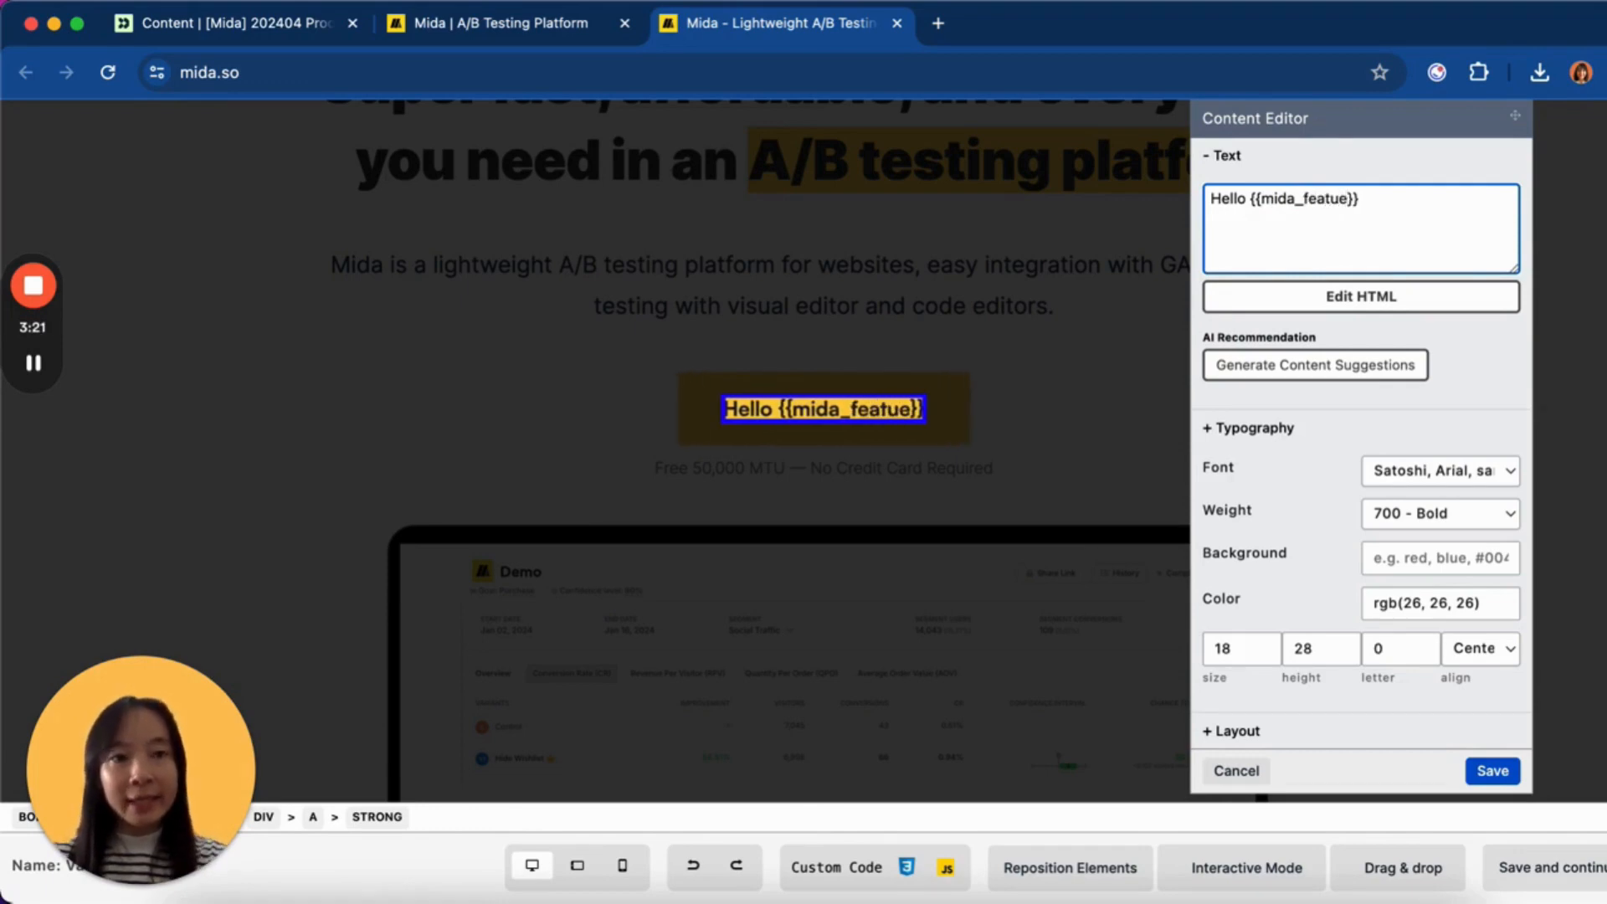
key(BackSpace)
key(BackSpace)
key(BackSpace)
key(BackSpace)
key(BackSpace)
key(BackSpace)
key(BackSpace)
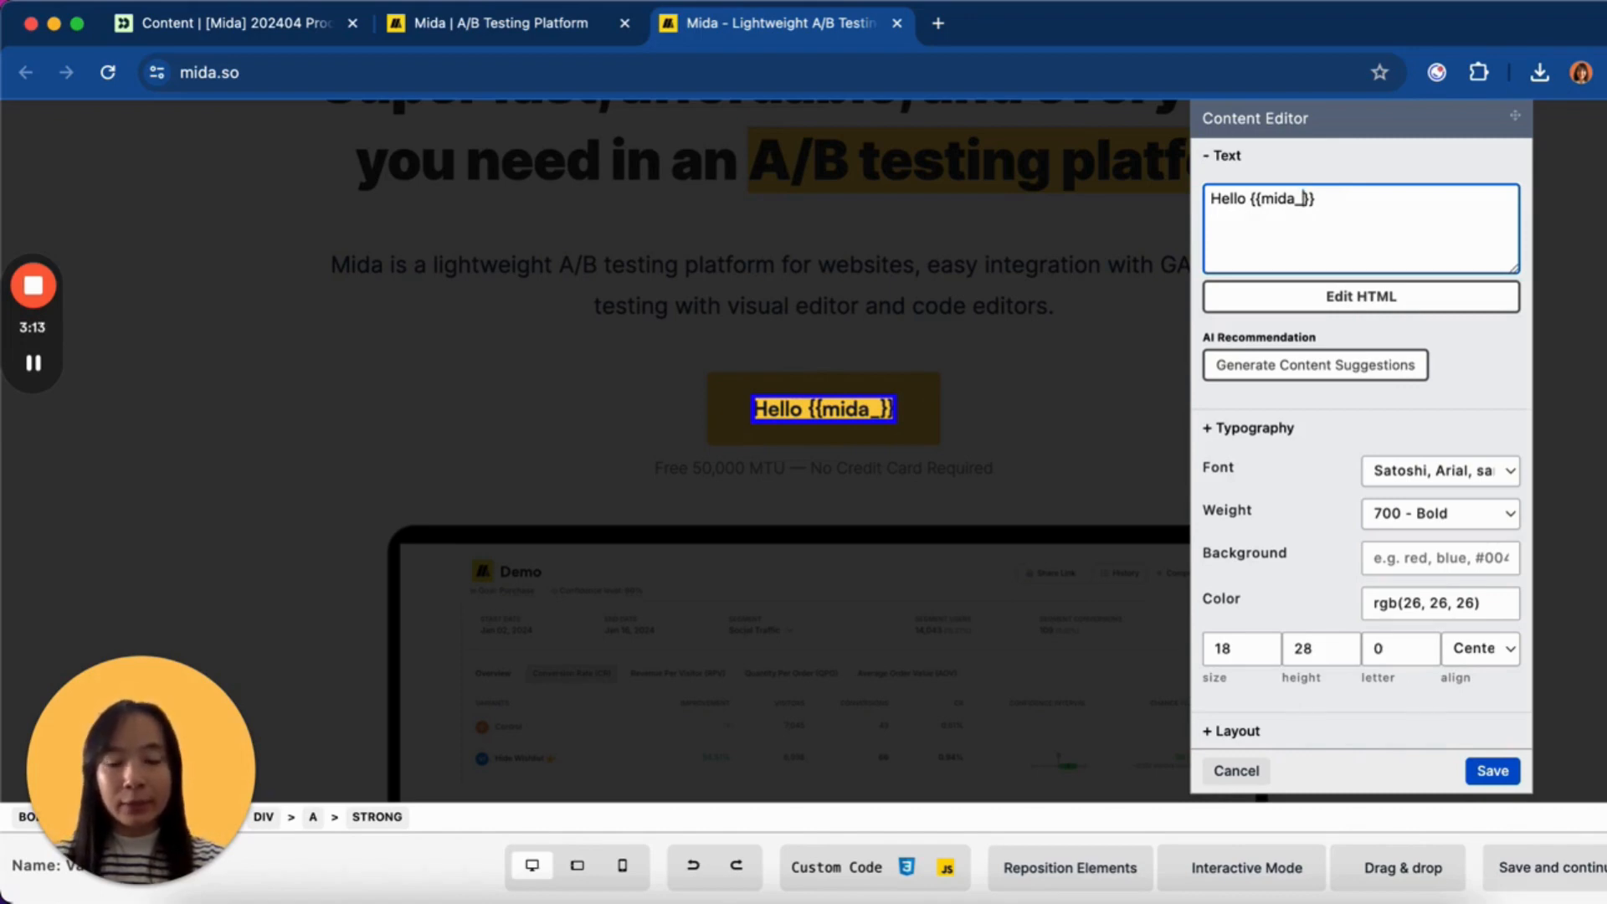
text(name)
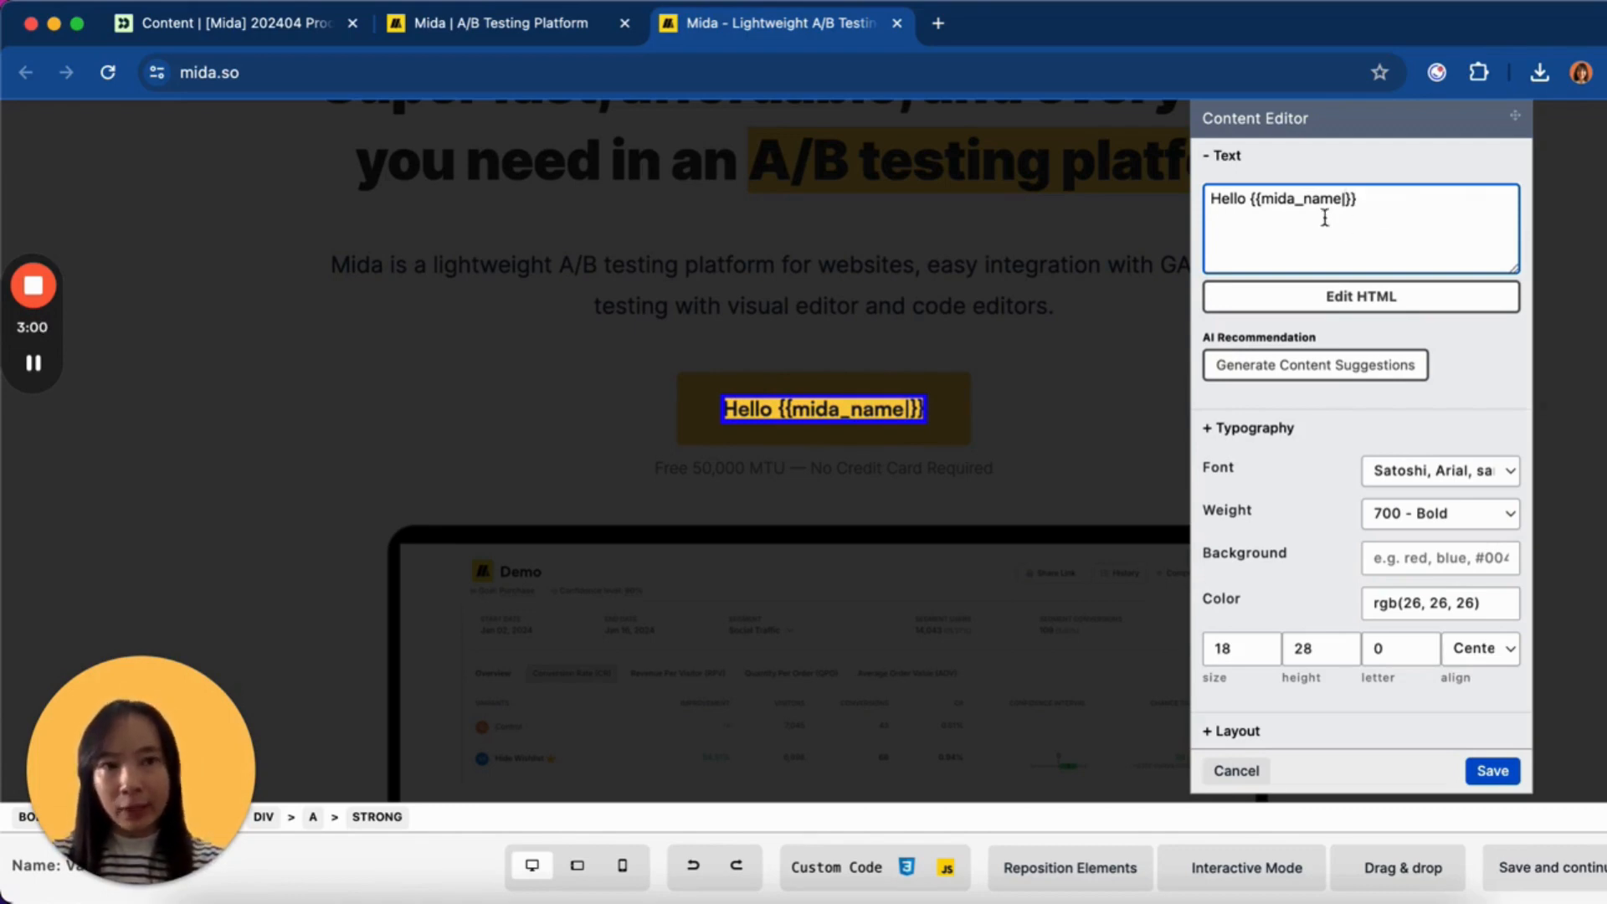
- Extend the button text to 'Hello {{mida_name|there}}, go to Mida Dashboard'
drag(1341, 201, 1269, 202)
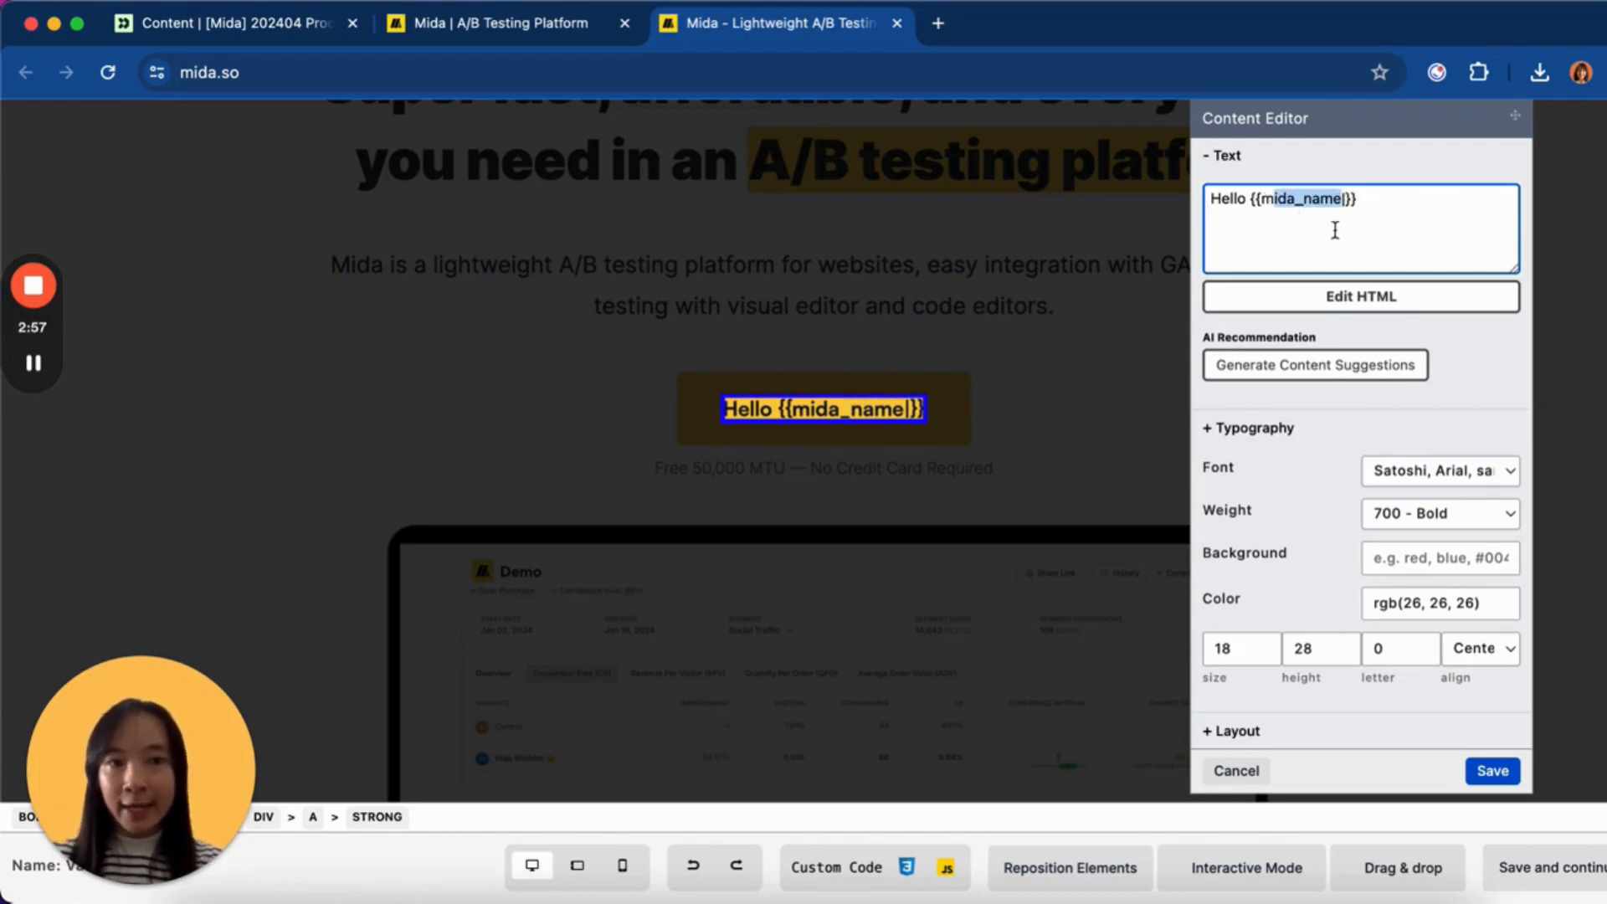
click(1344, 201)
text(|)
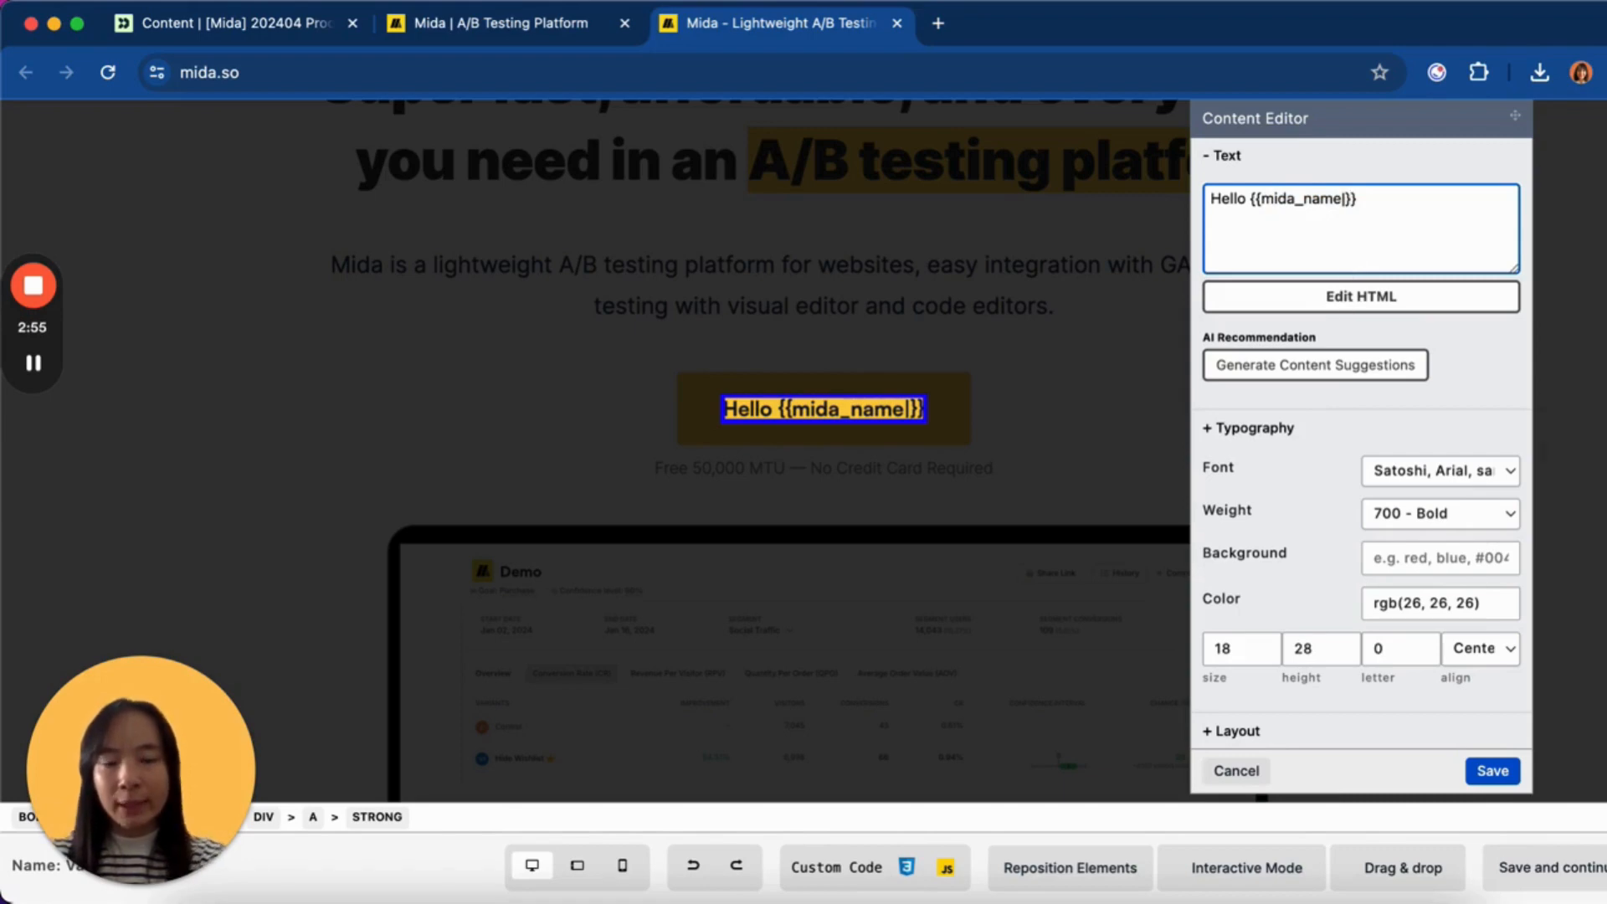
text(there}})
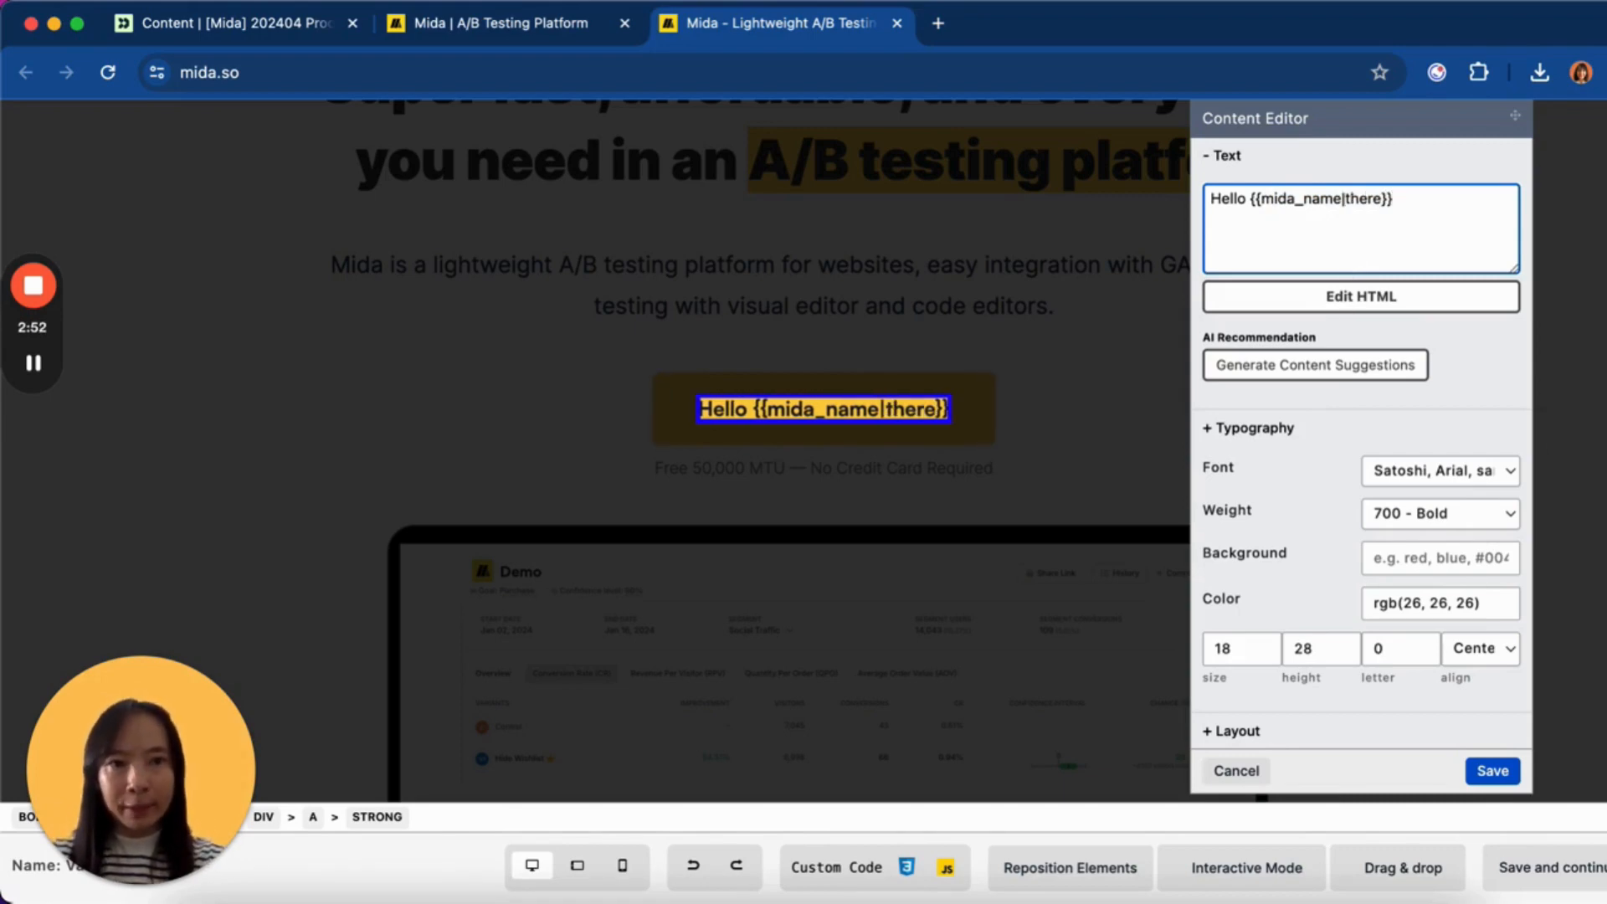
text(, go )
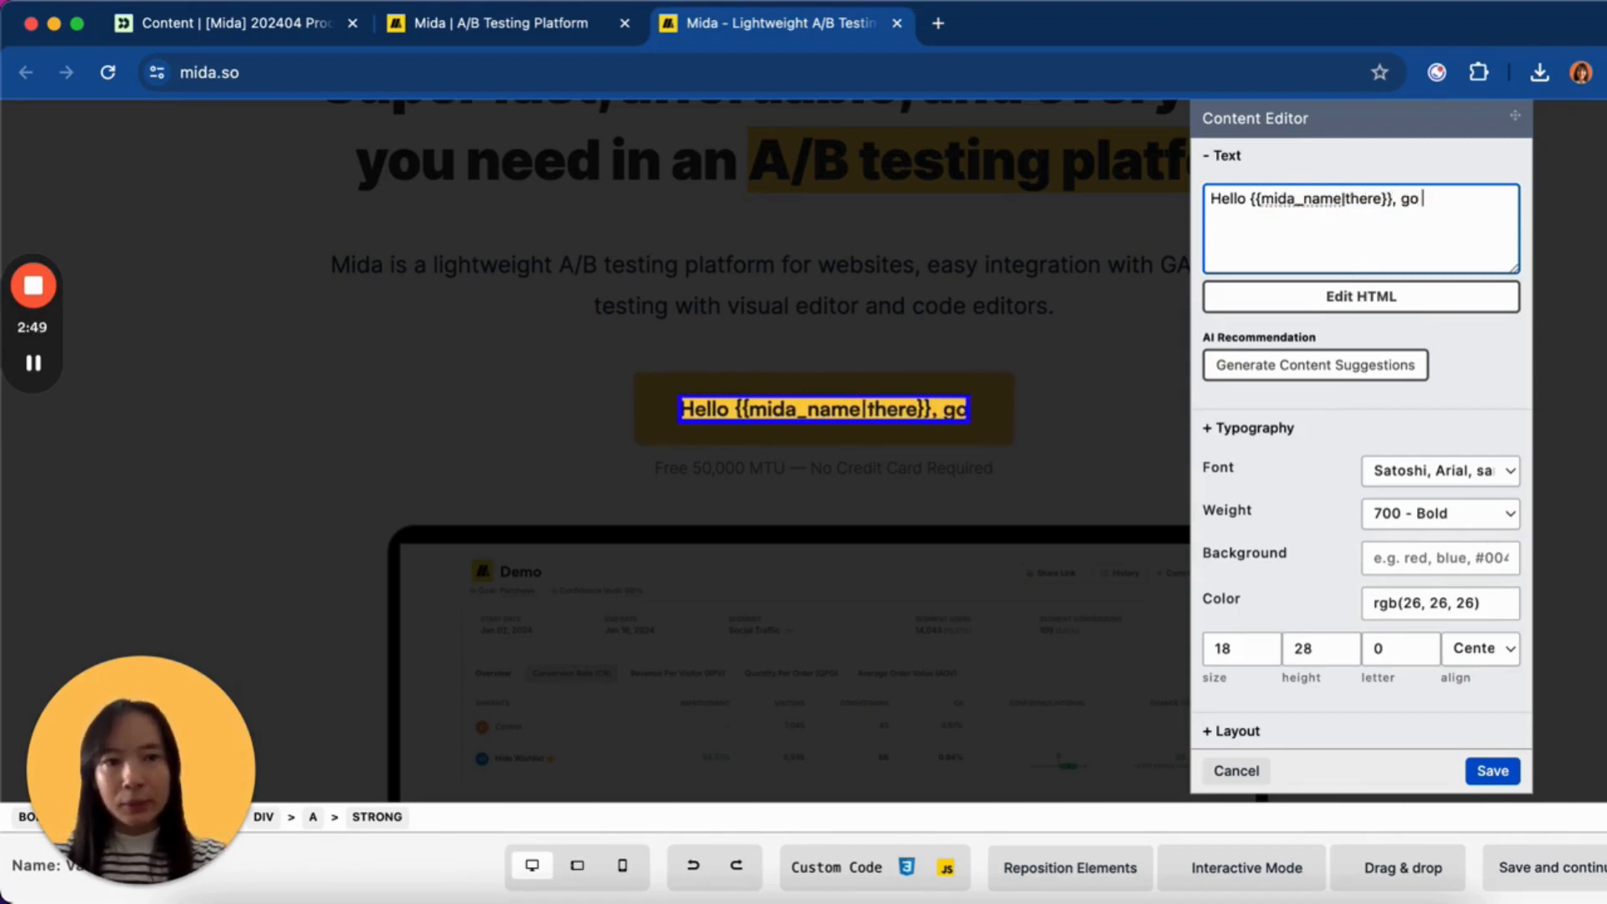
text(to Mida Dashboard)
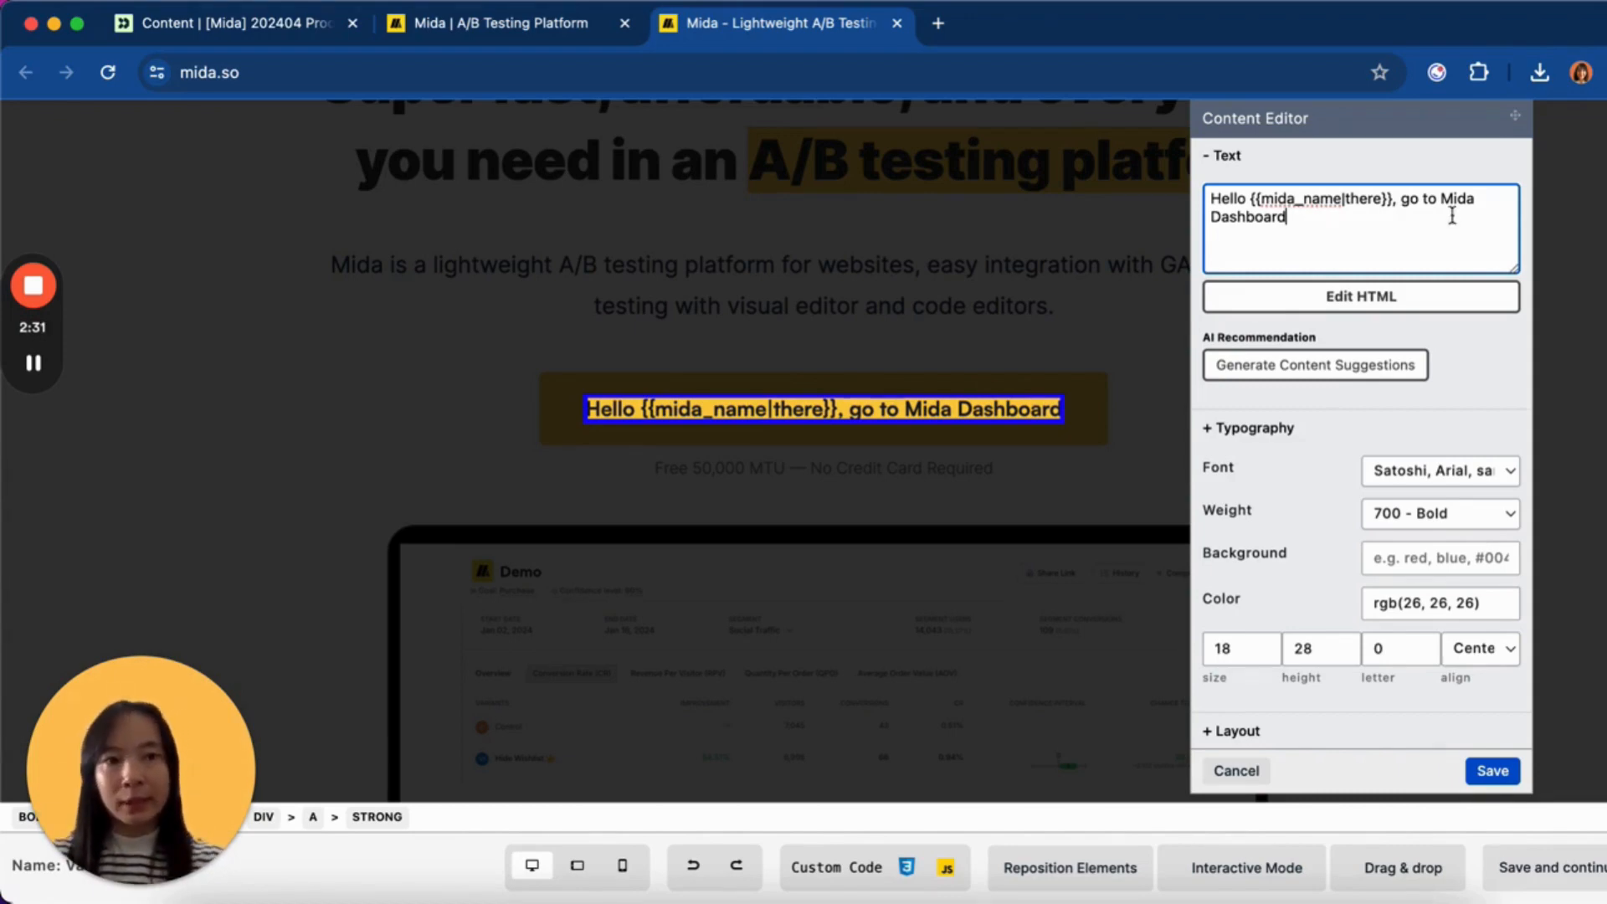
click(1401, 200)
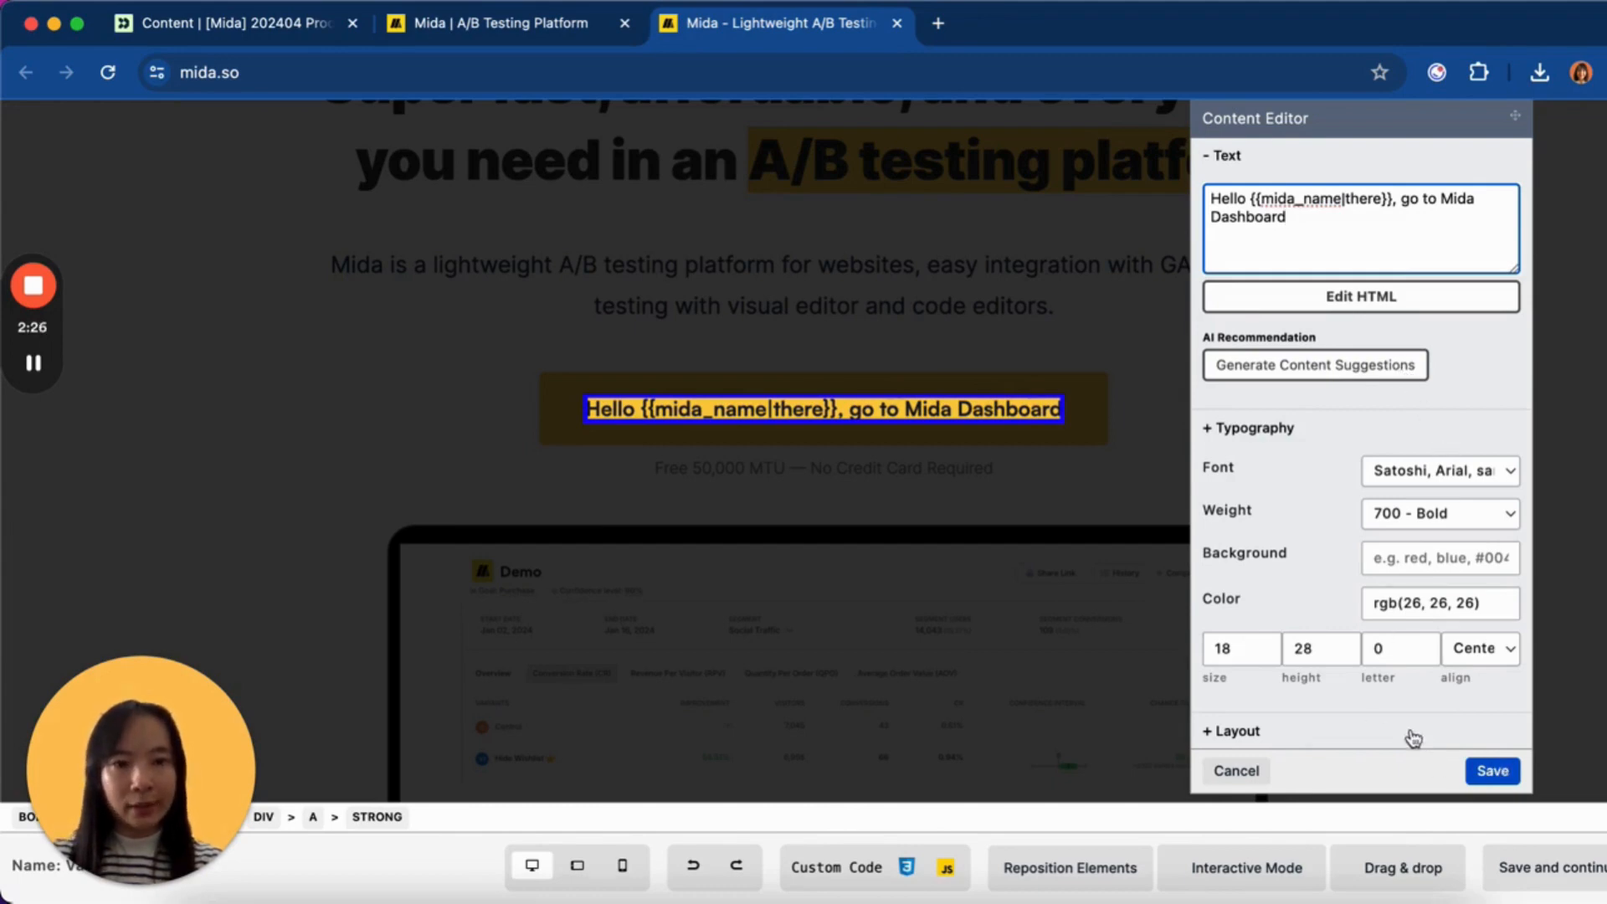
scroll(1363, 547, down, 1)
scroll(1362, 548, up, 1)
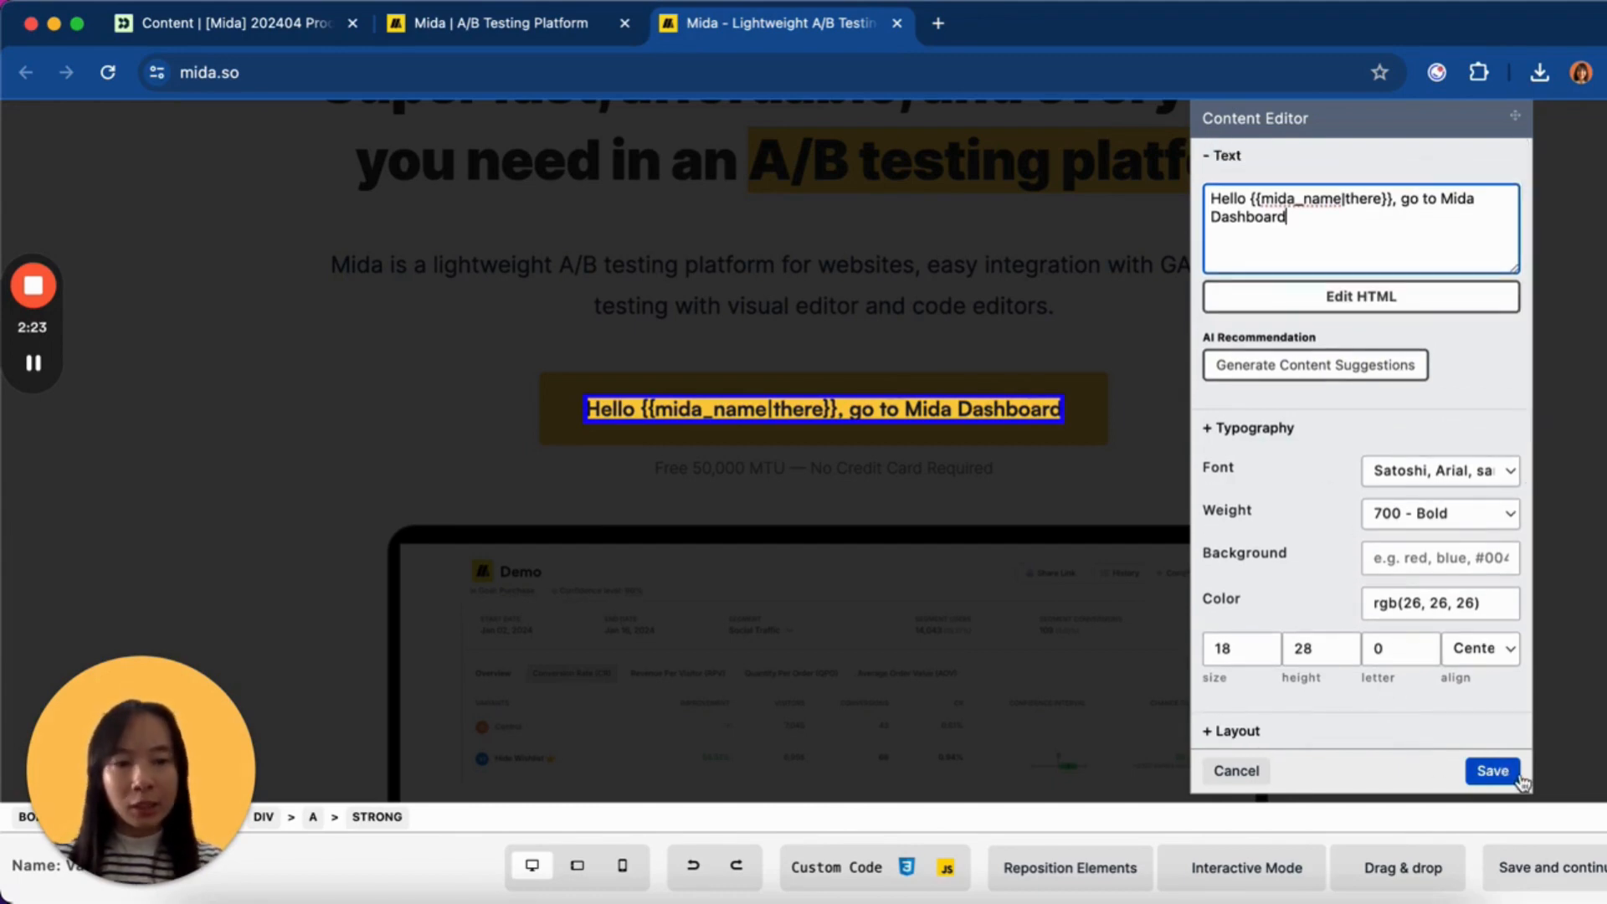
- Save the new button text, review it on the page, and close the visual editor tab
click(1492, 770)
scroll(1262, 502, up, 3)
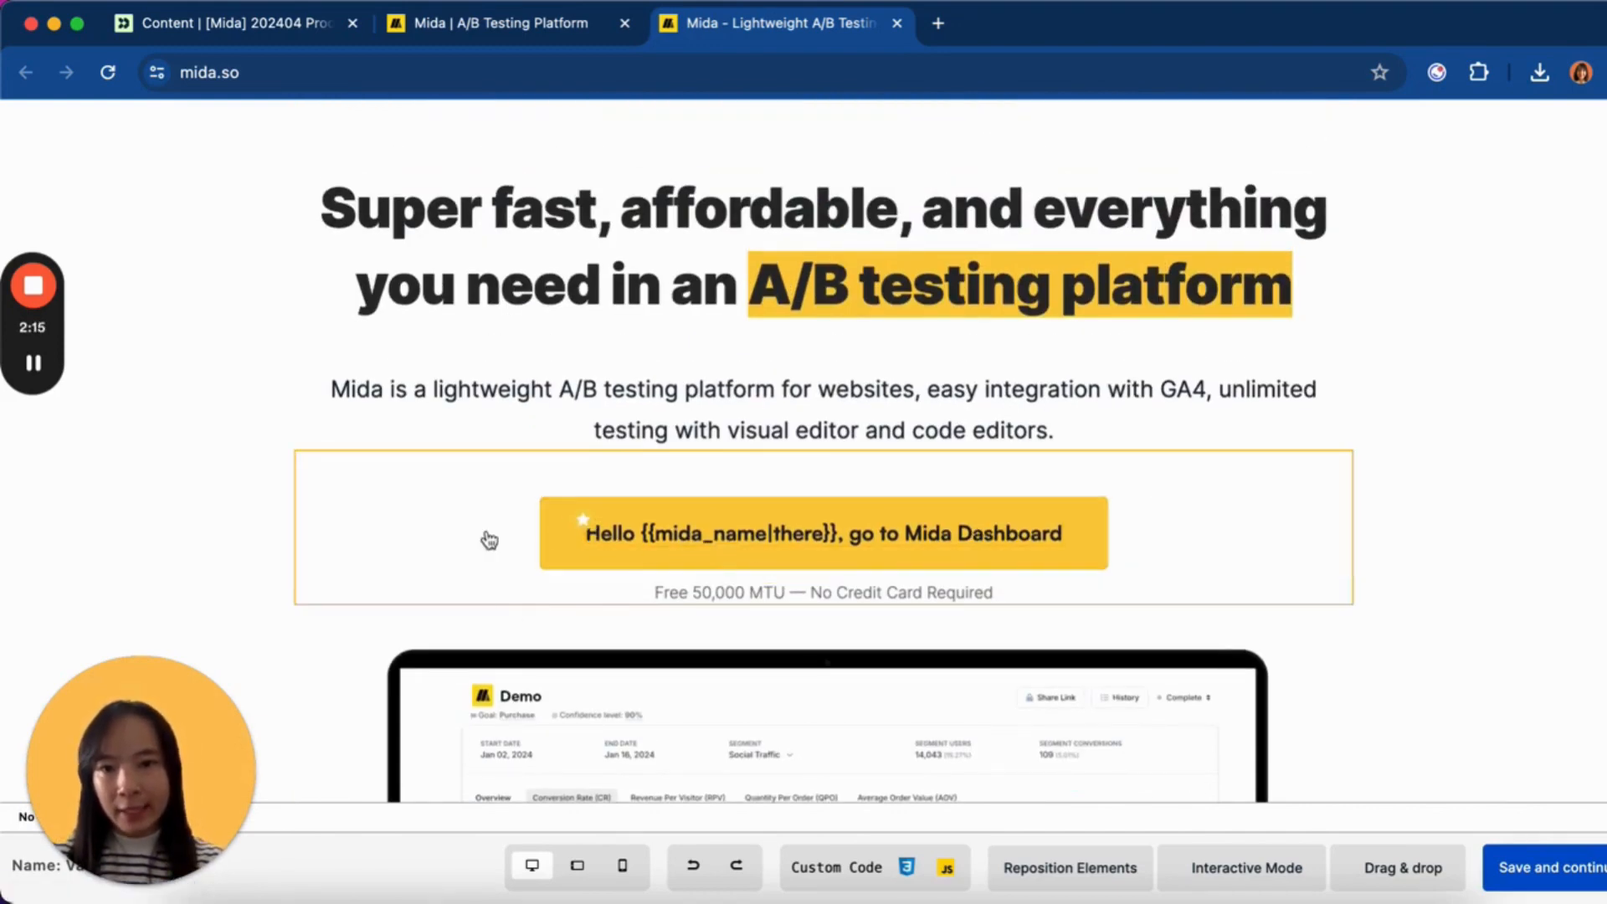
scroll(535, 523, down, 1)
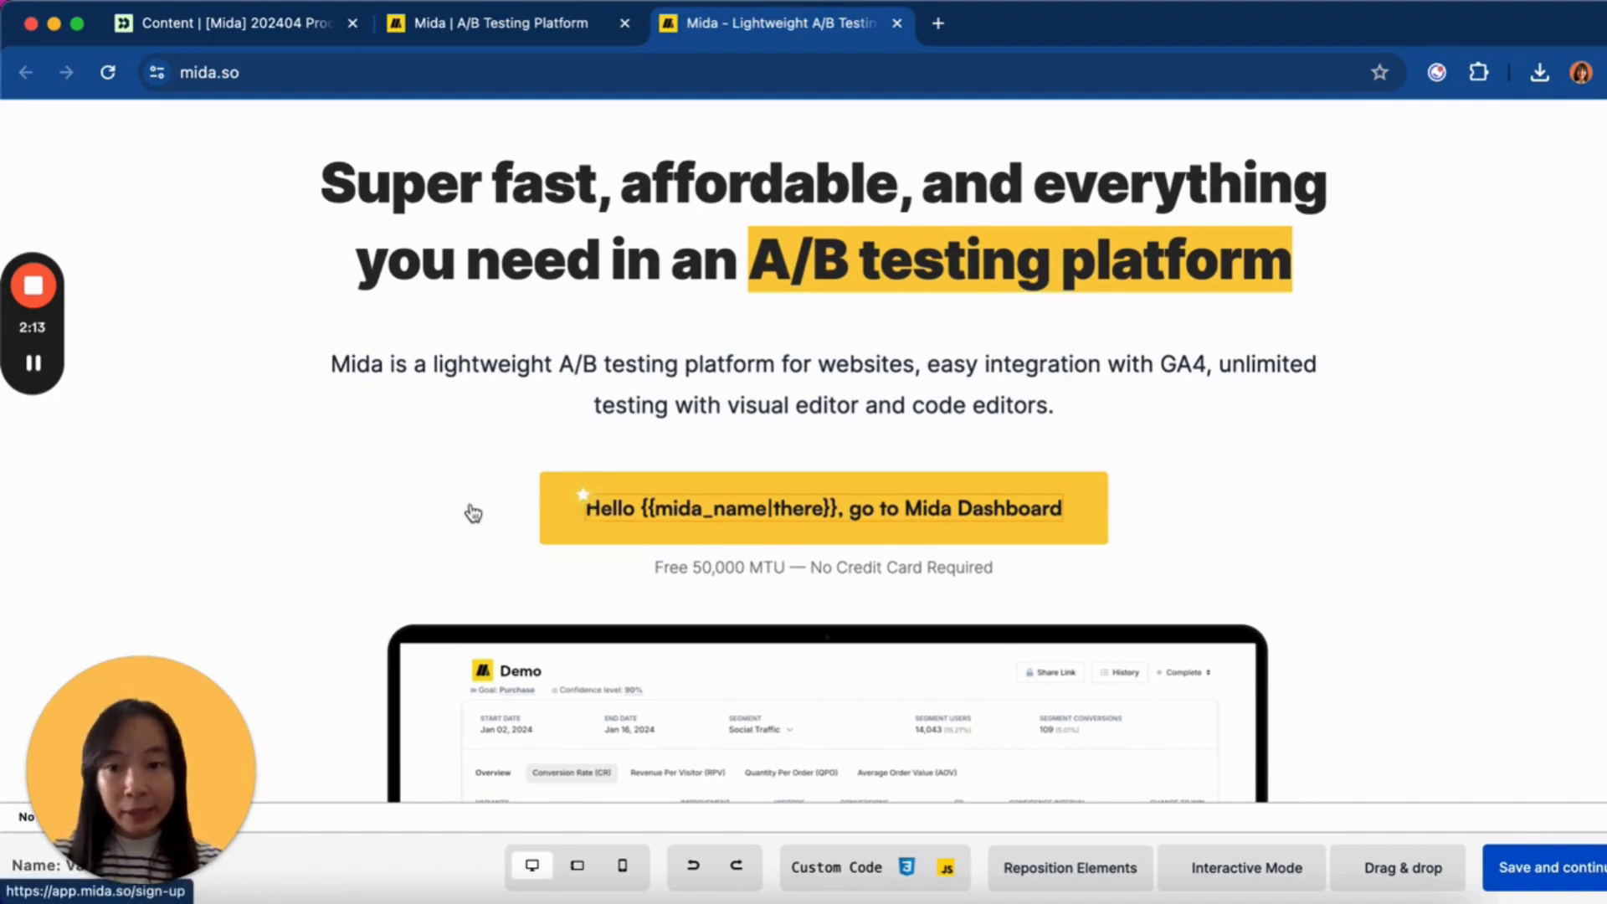
scroll(429, 528, up, 1)
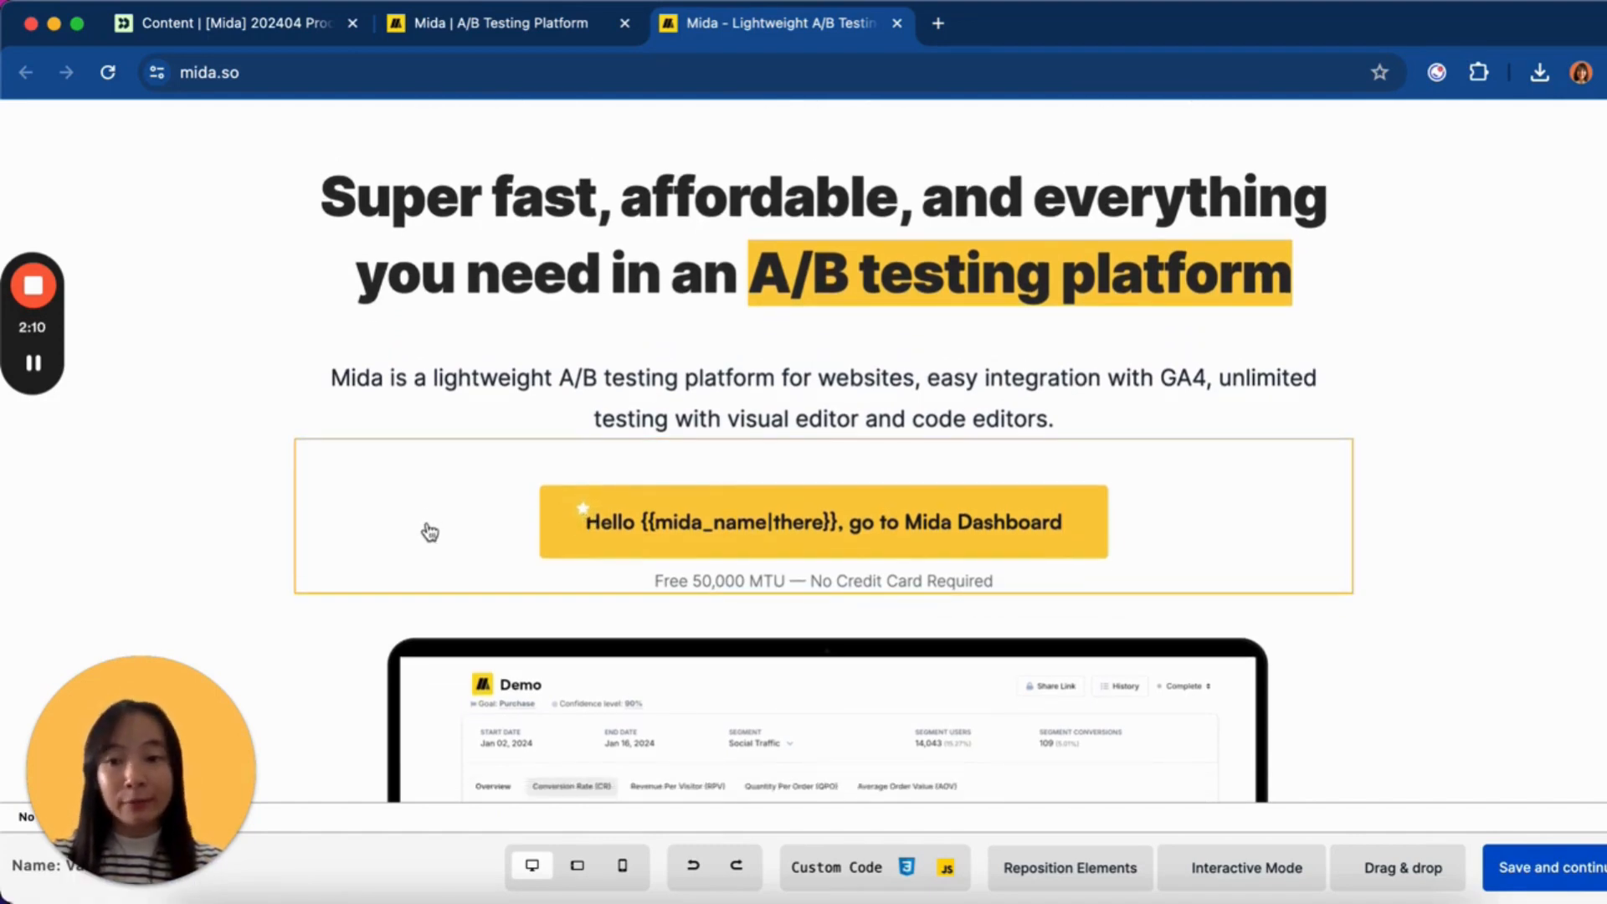
scroll(430, 532, down, 3)
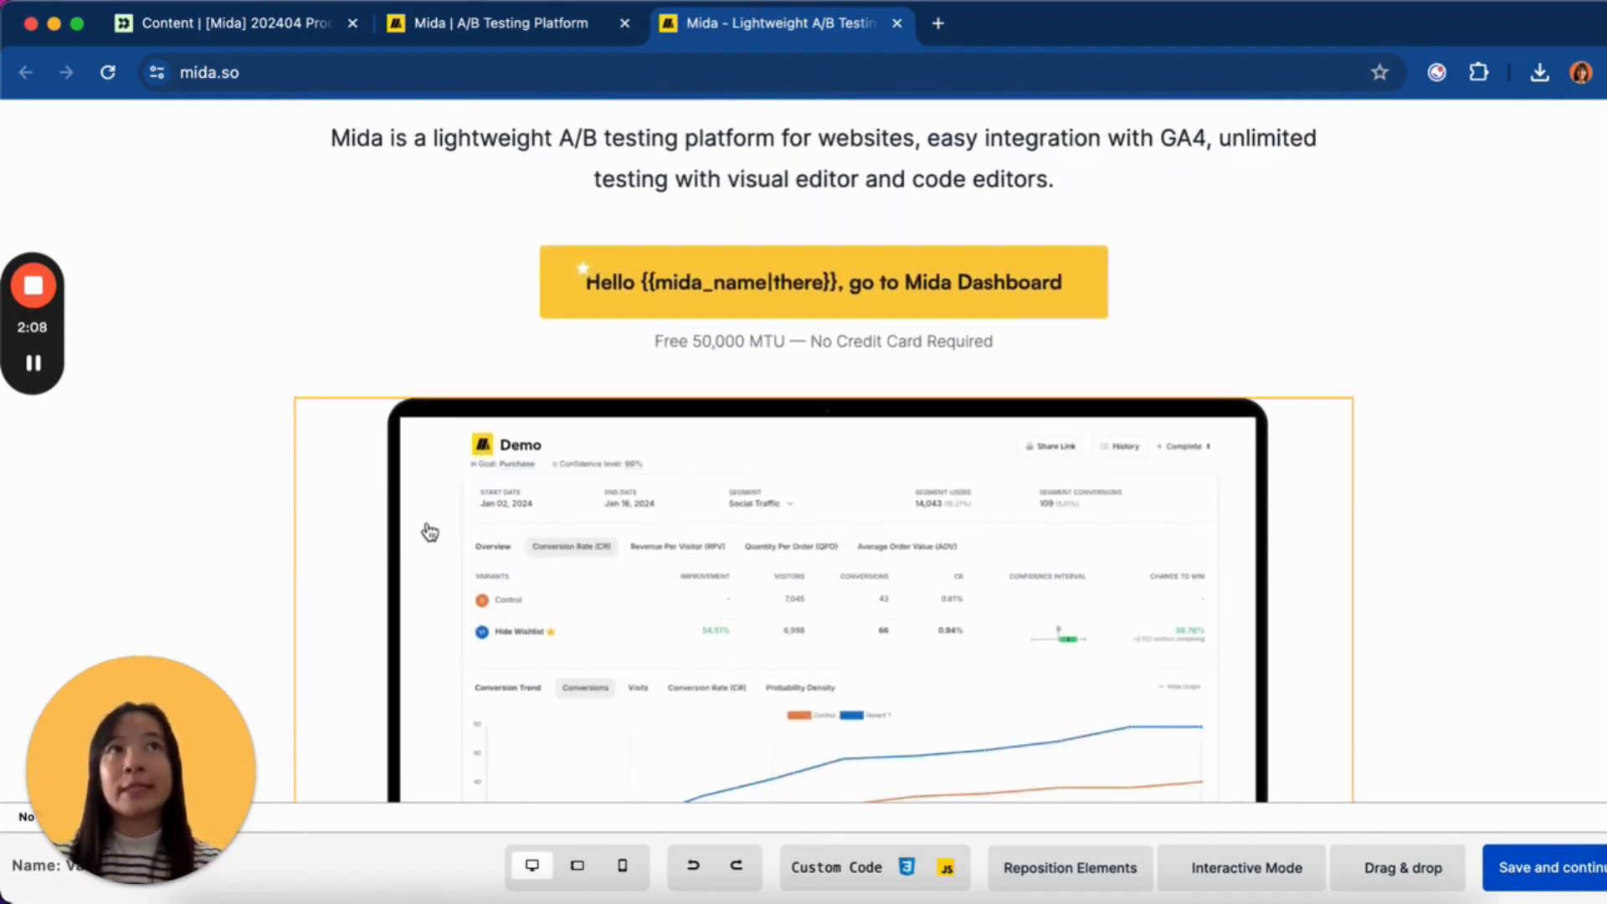
scroll(429, 532, down, 10)
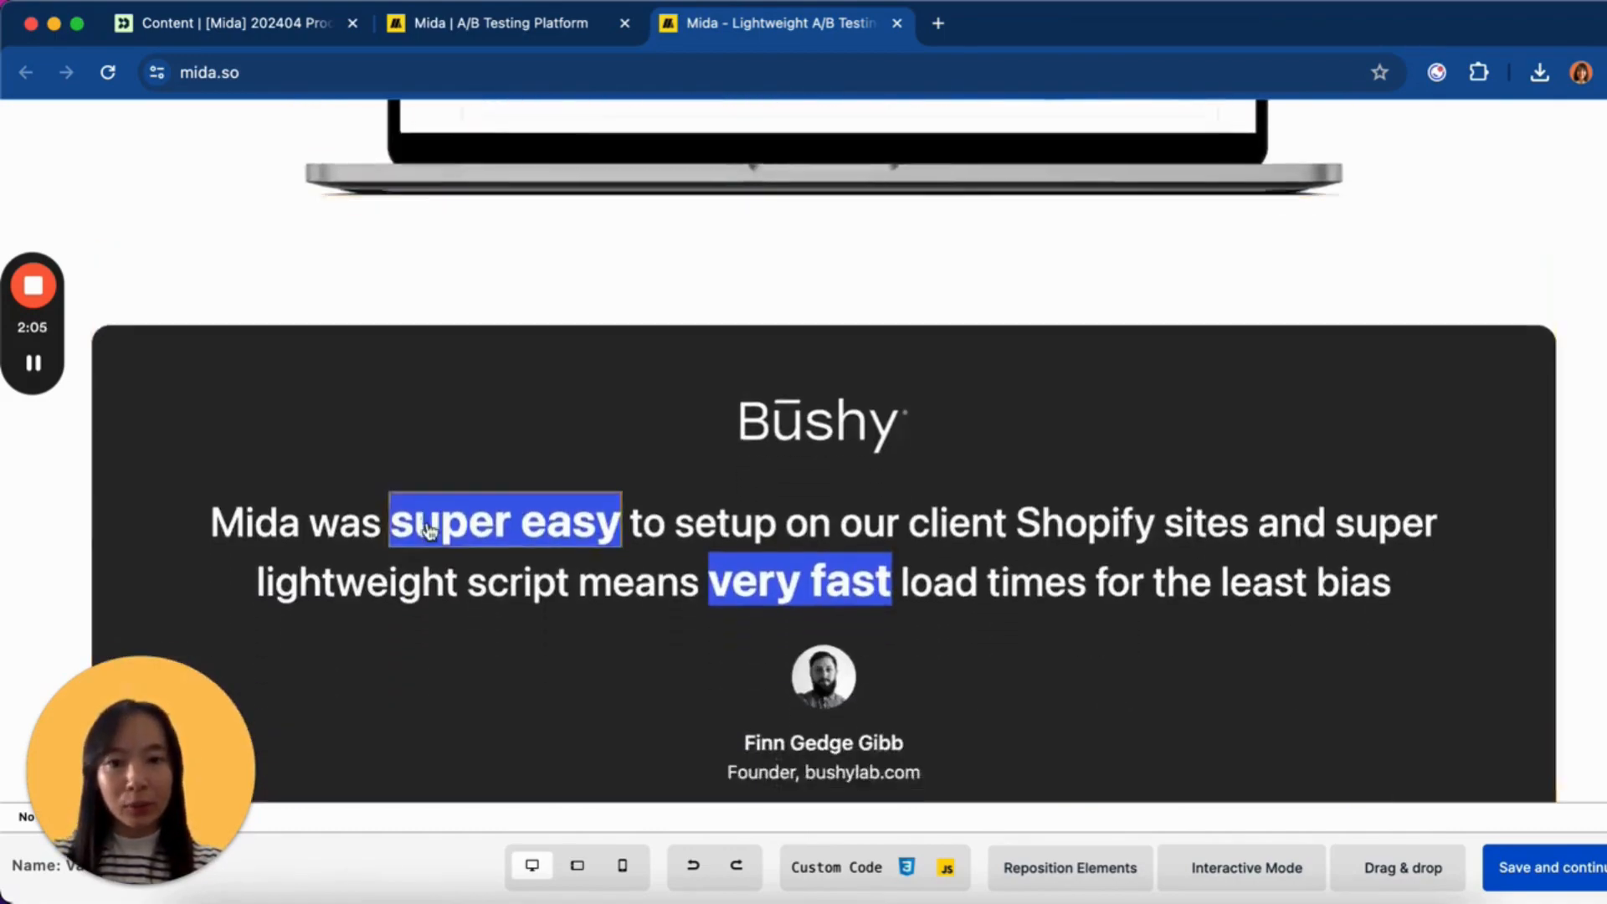
scroll(429, 533, down, 10)
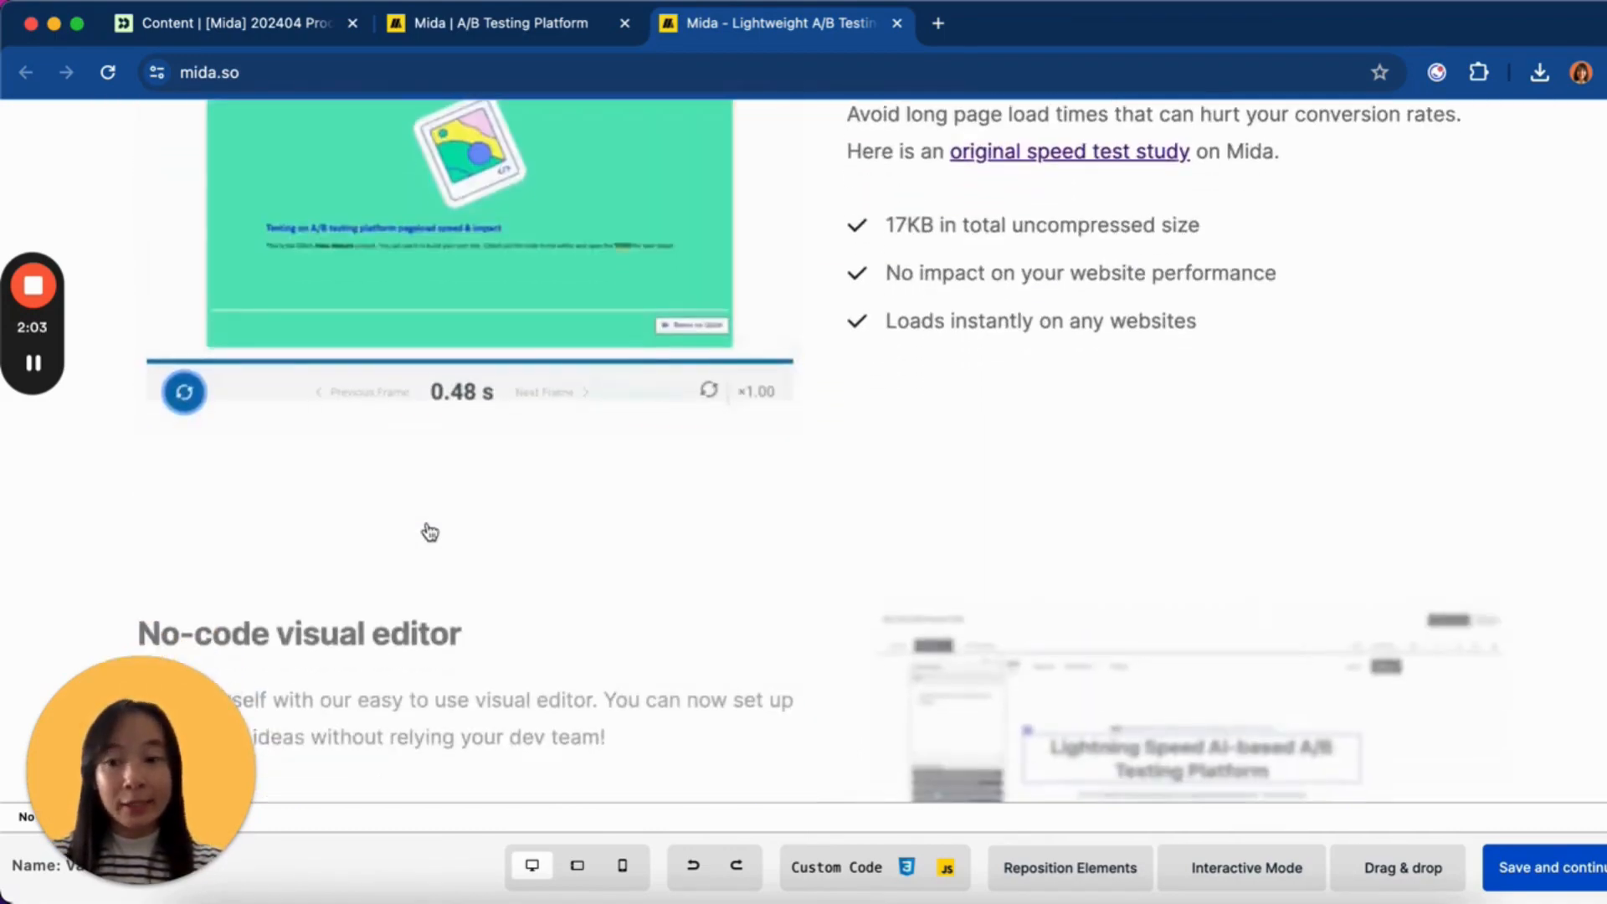
scroll(429, 532, up, 7)
scroll(430, 533, up, 15)
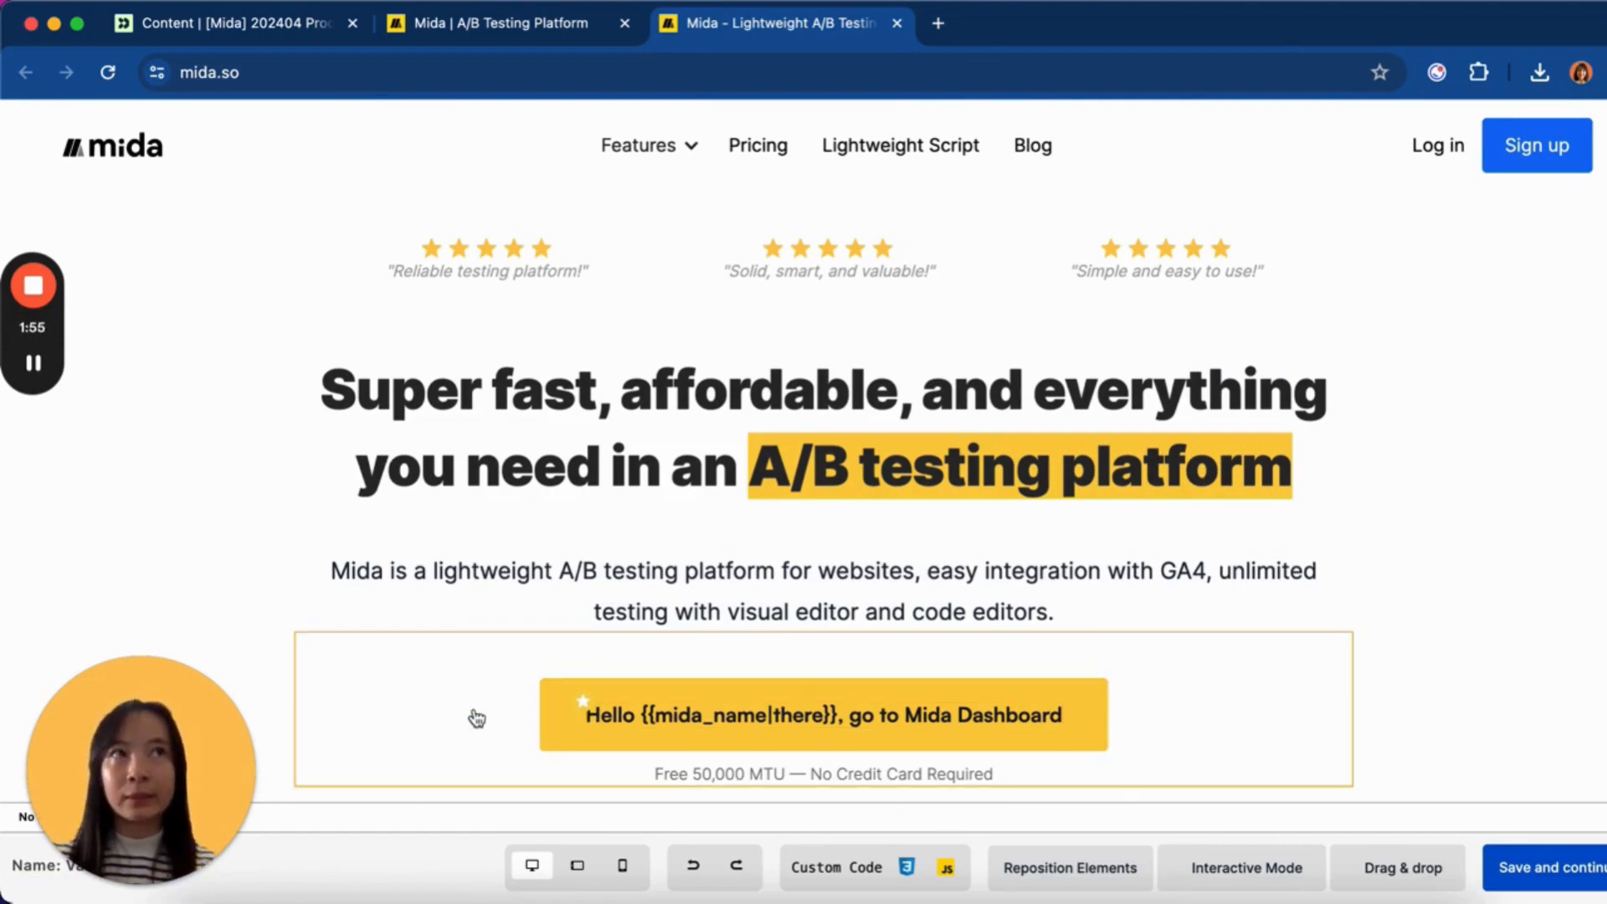
scroll(1069, 703, down, 2)
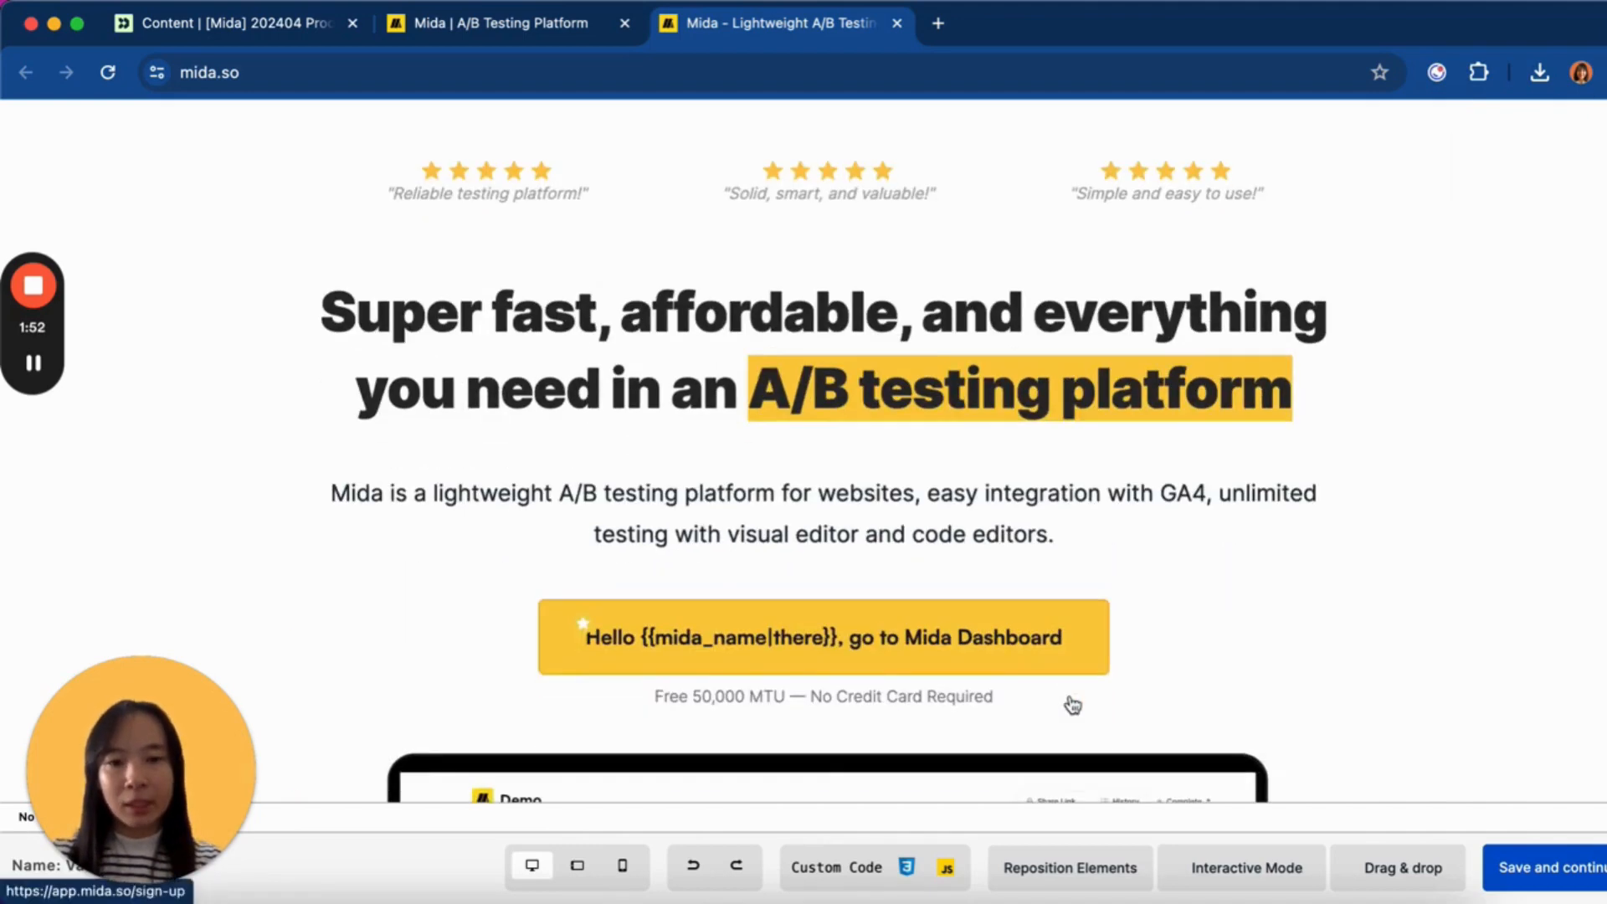
scroll(1242, 544, up, 2)
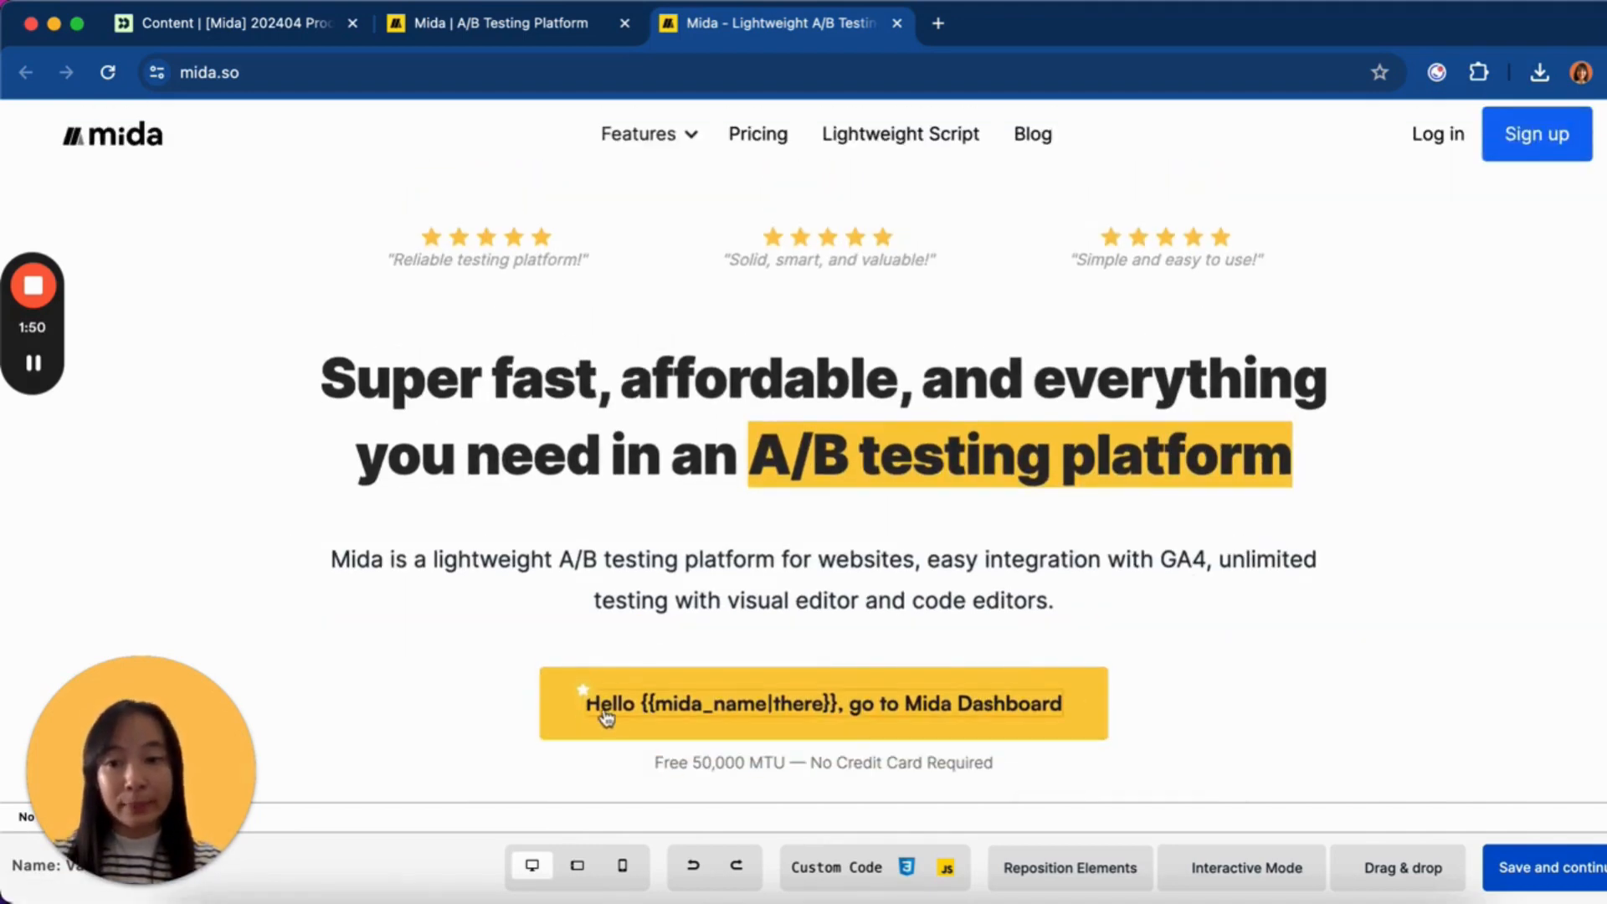
key(super+w)
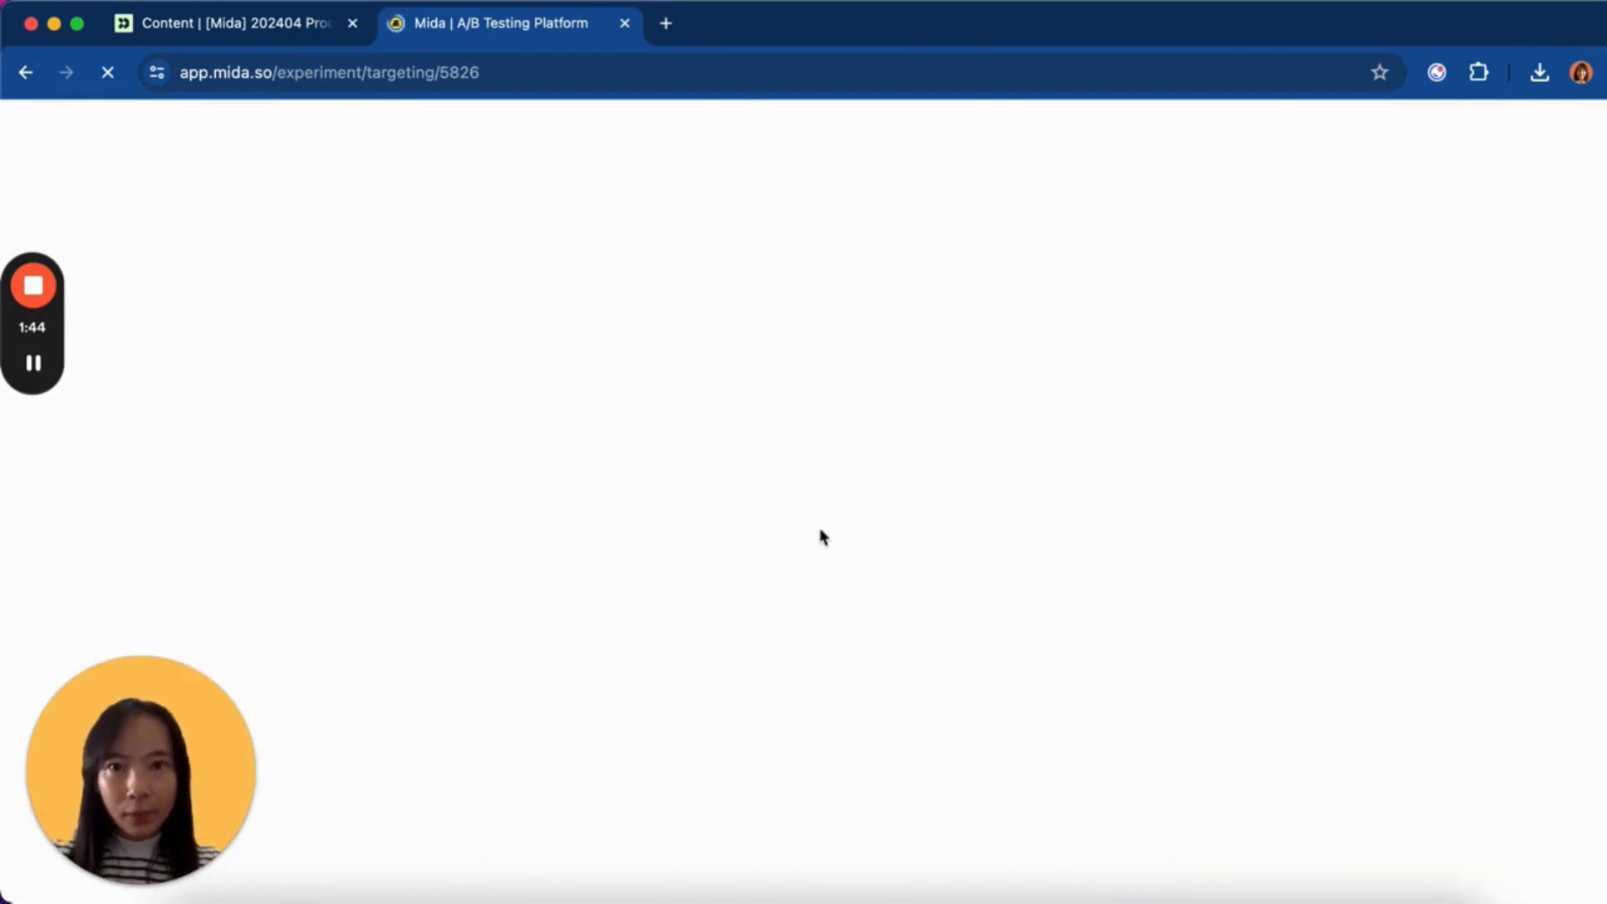
- Turn on Segment Rules for the experiment
scroll(609, 578, down, 3)
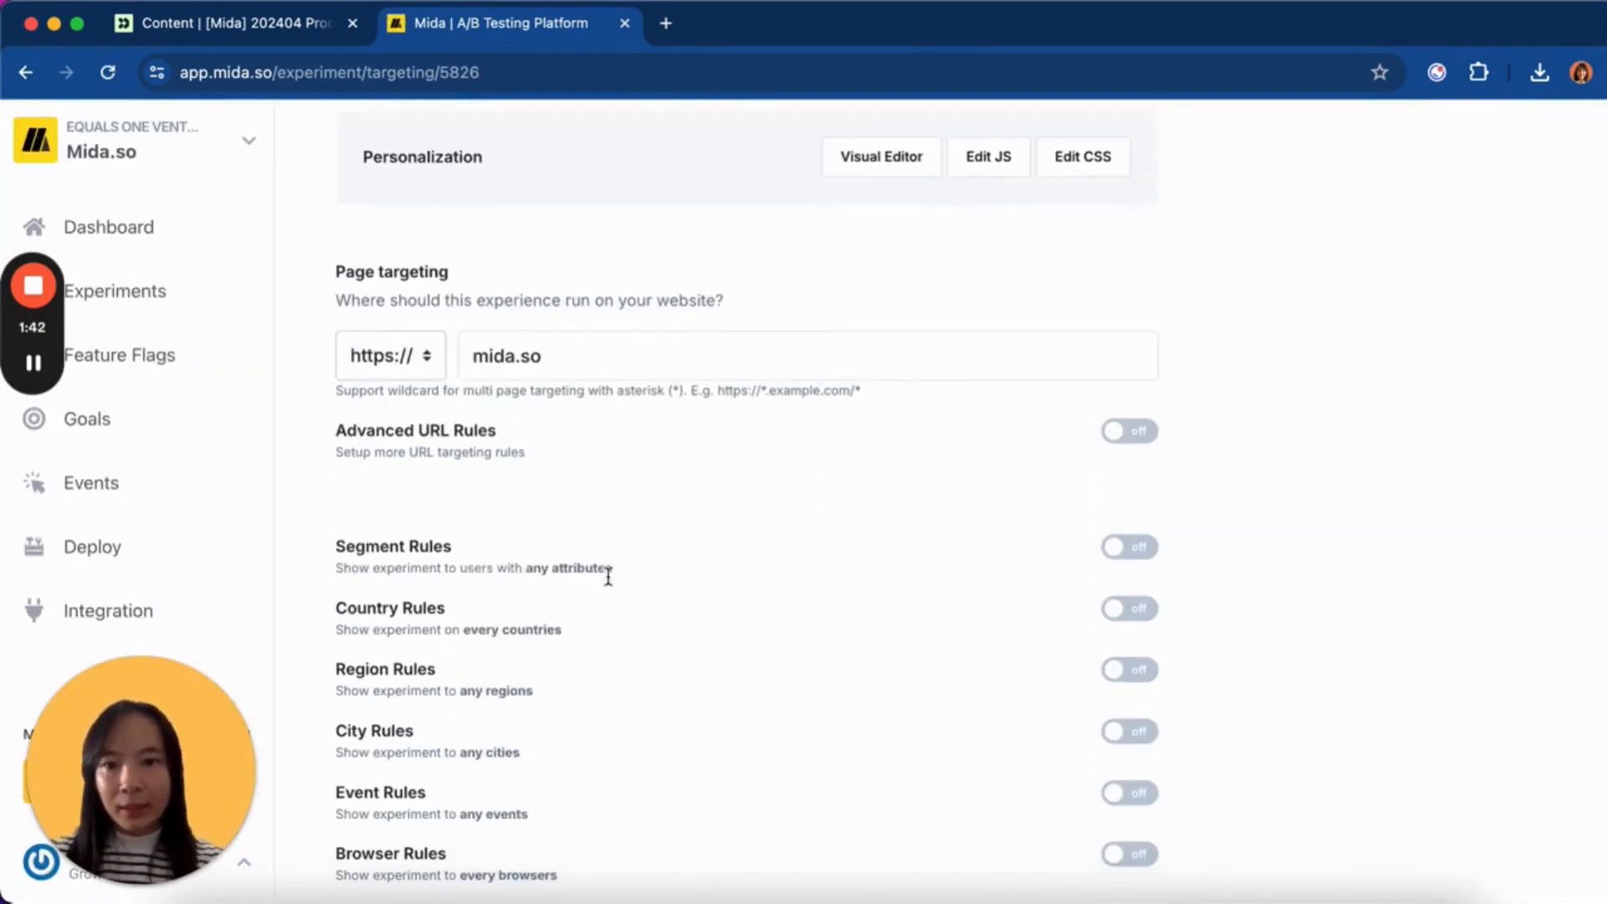
scroll(693, 509, down, 2)
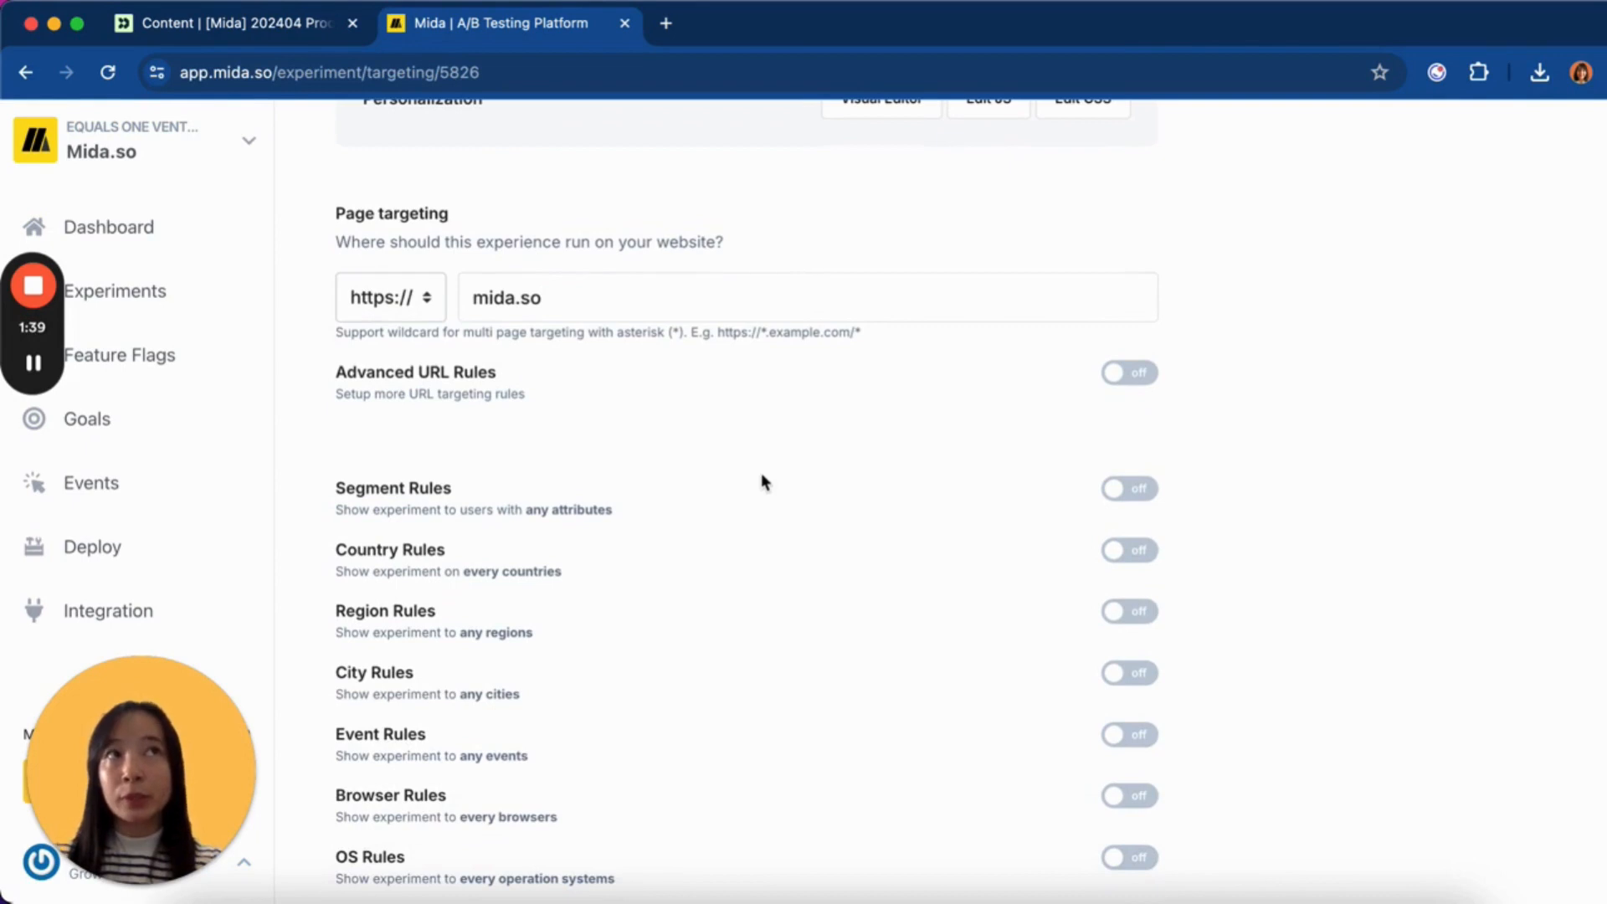
scroll(765, 456, down, 3)
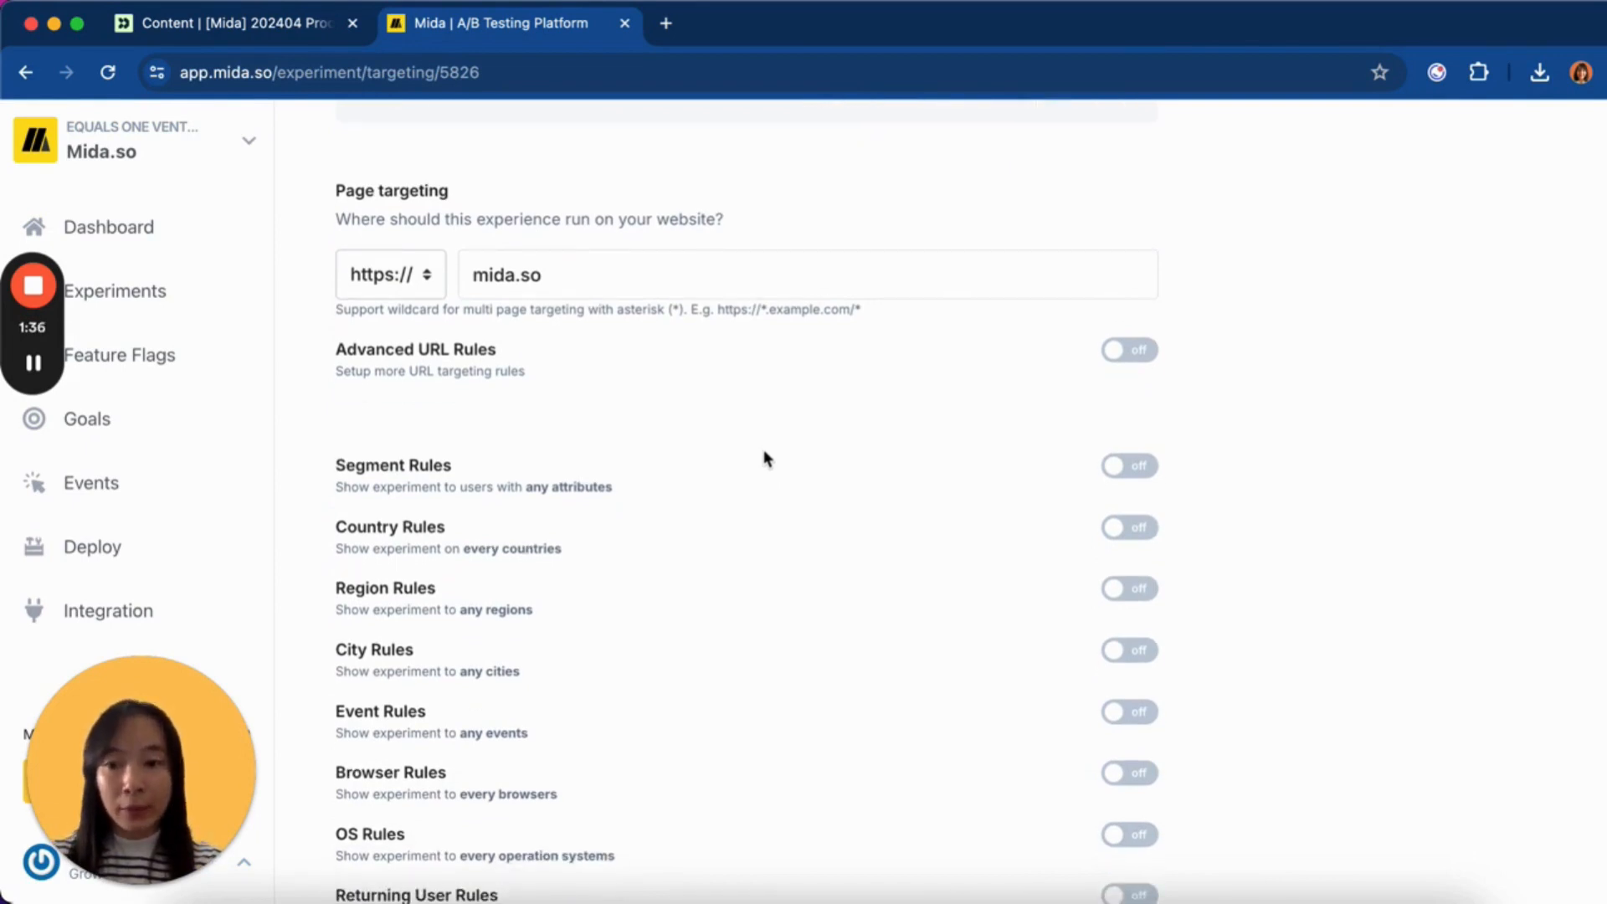
click(1129, 431)
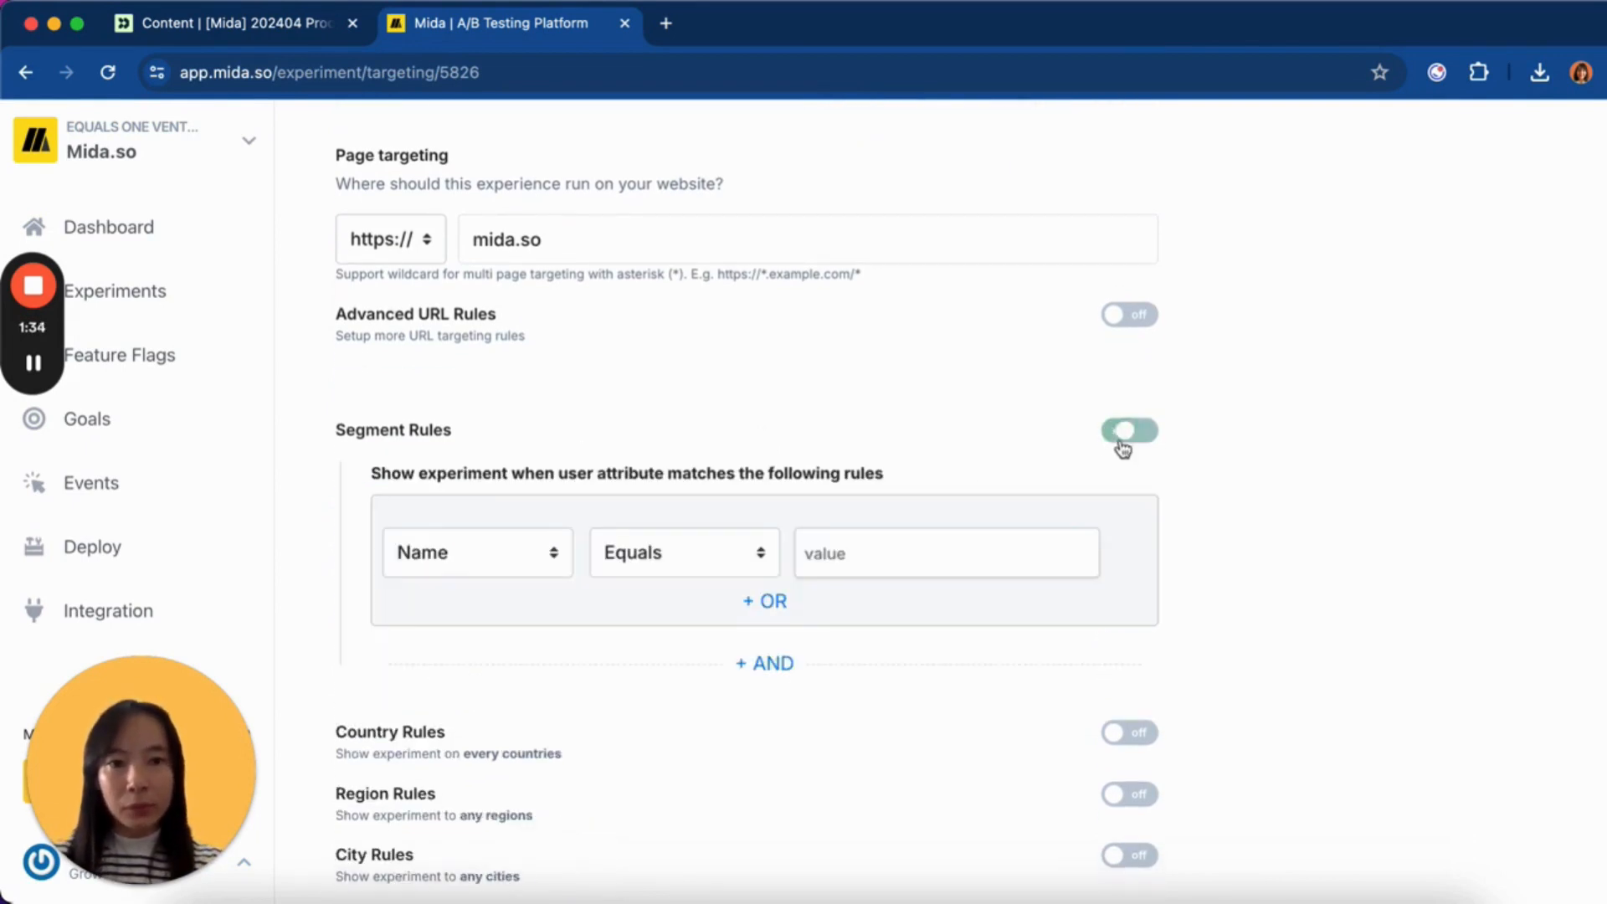
scroll(641, 479, down, 2)
- Add the segment rule utm_source Equals mida-edm
click(499, 427)
scroll(503, 502, down, 1)
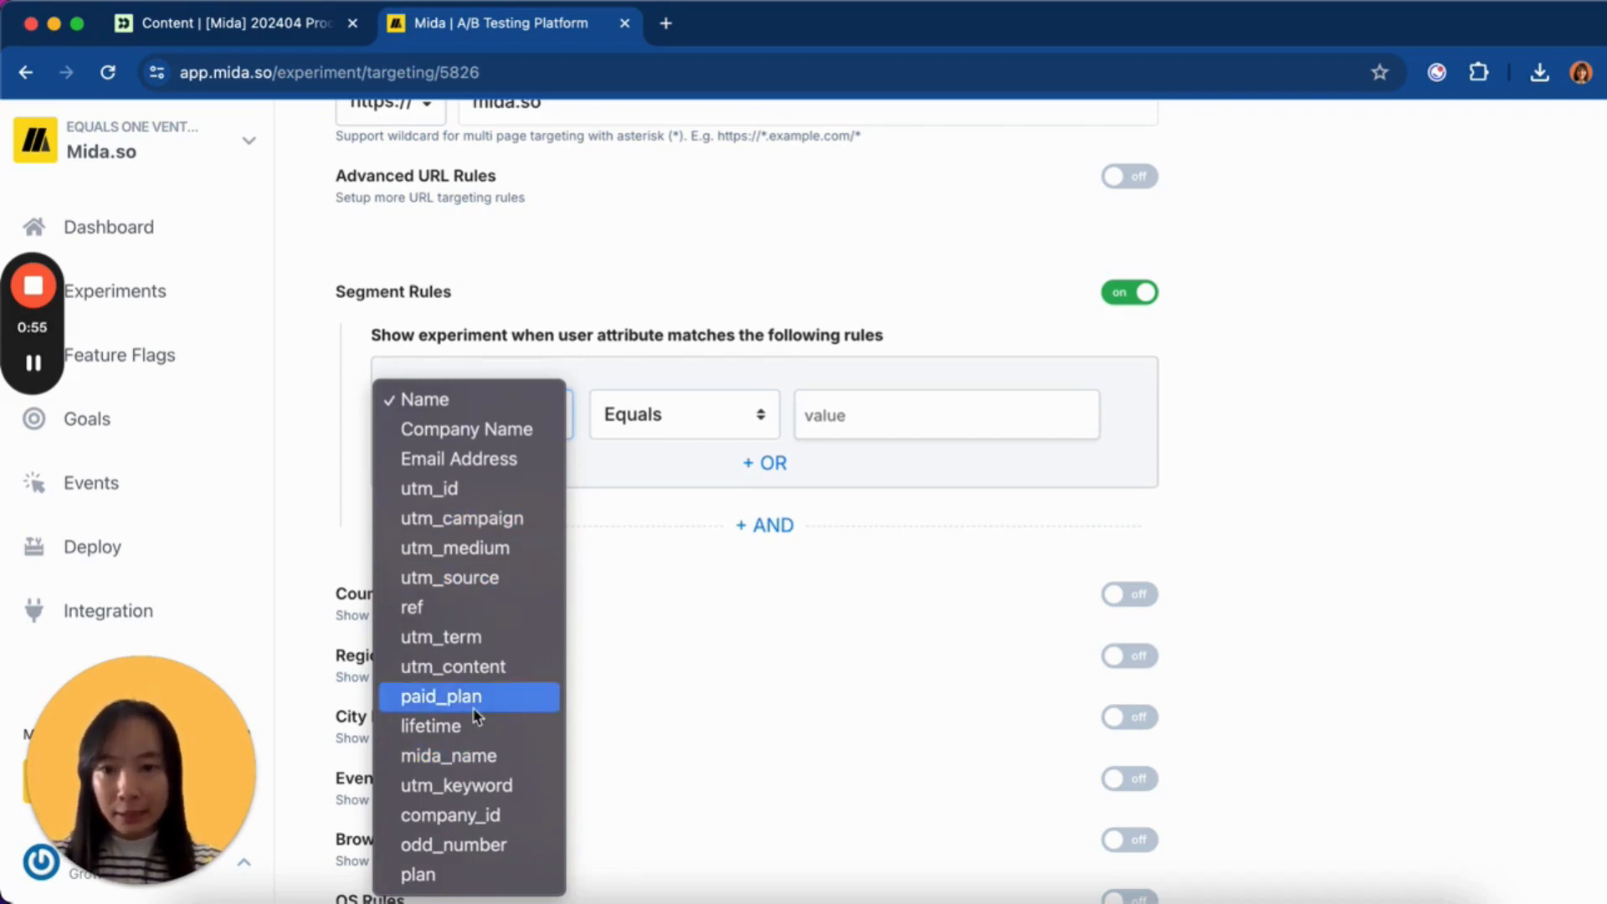
click(506, 578)
click(837, 414)
text(mida-)
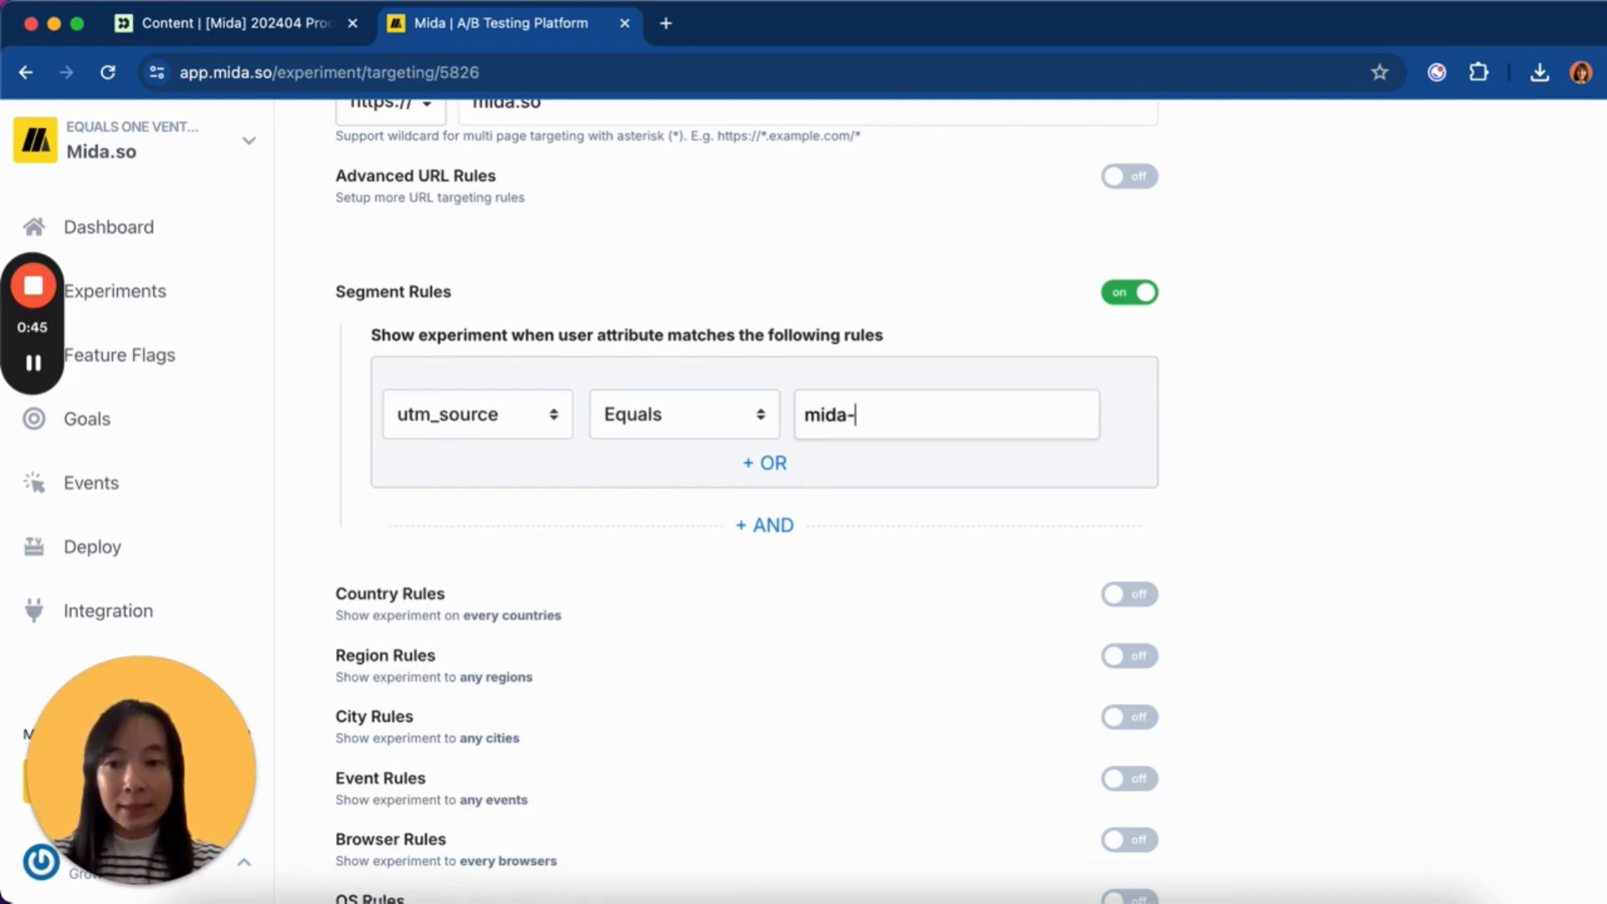
text(edm)
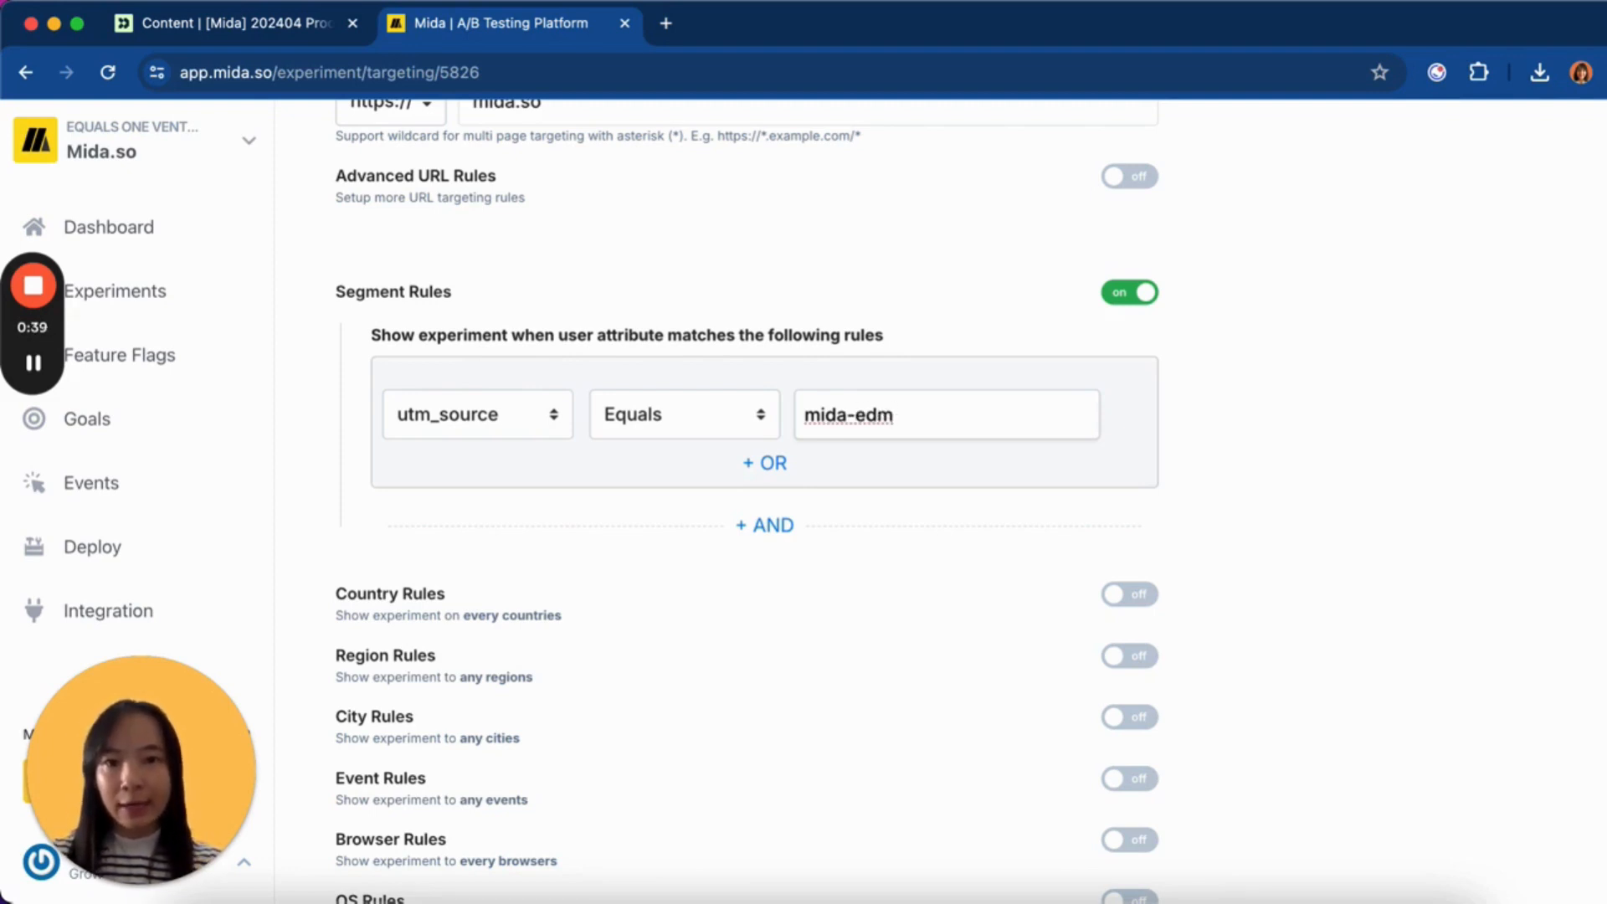
click(1393, 449)
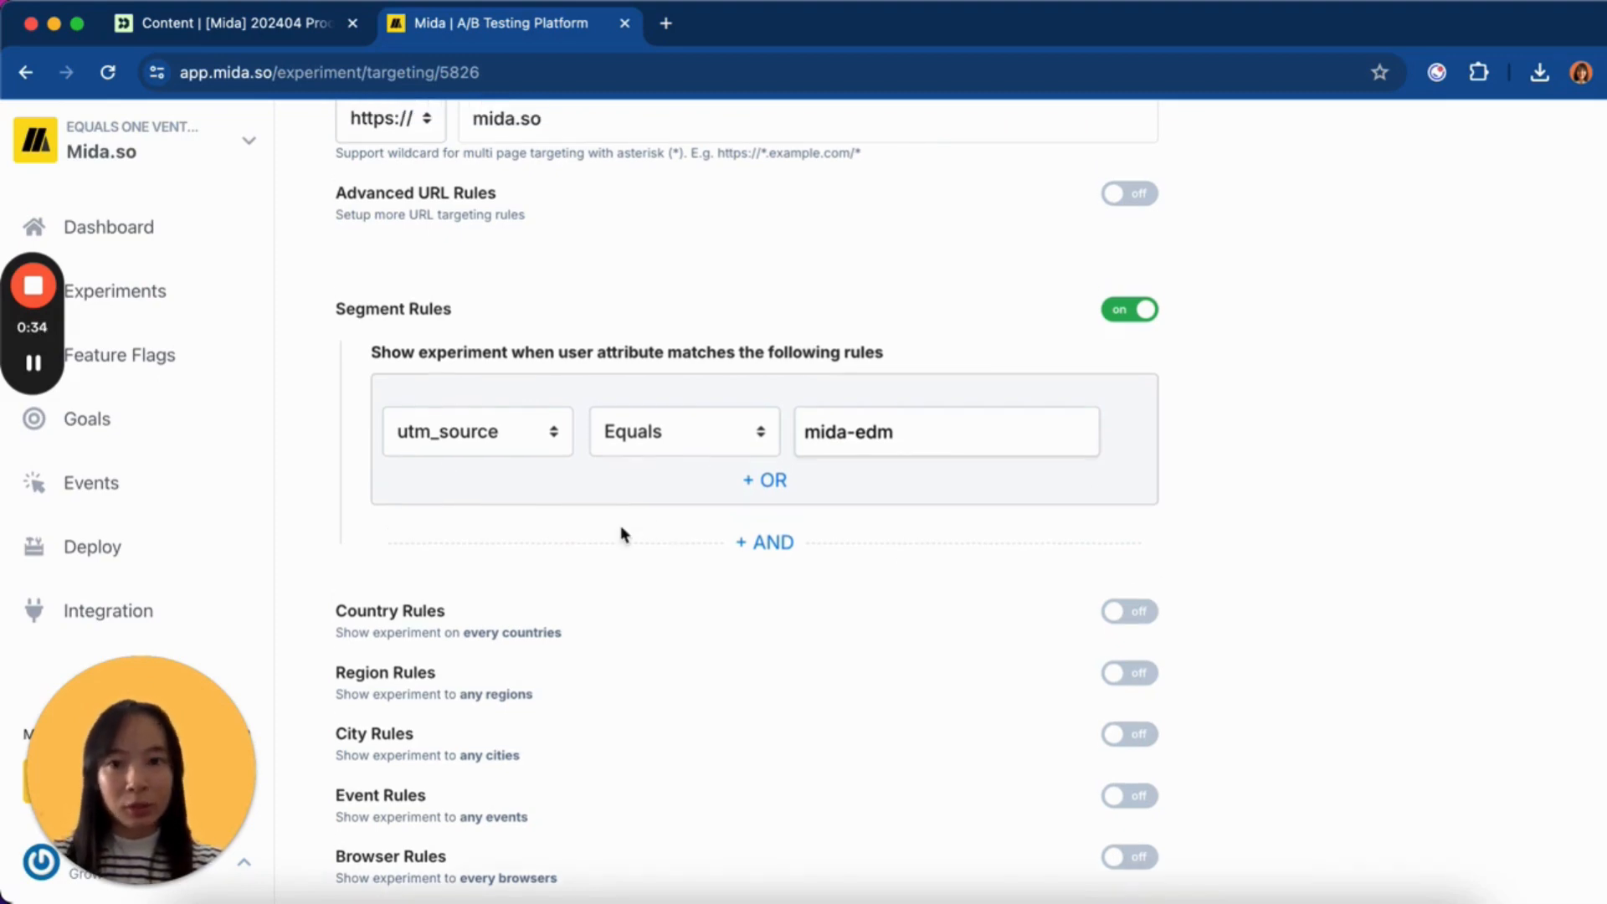
scroll(620, 531, up, 5)
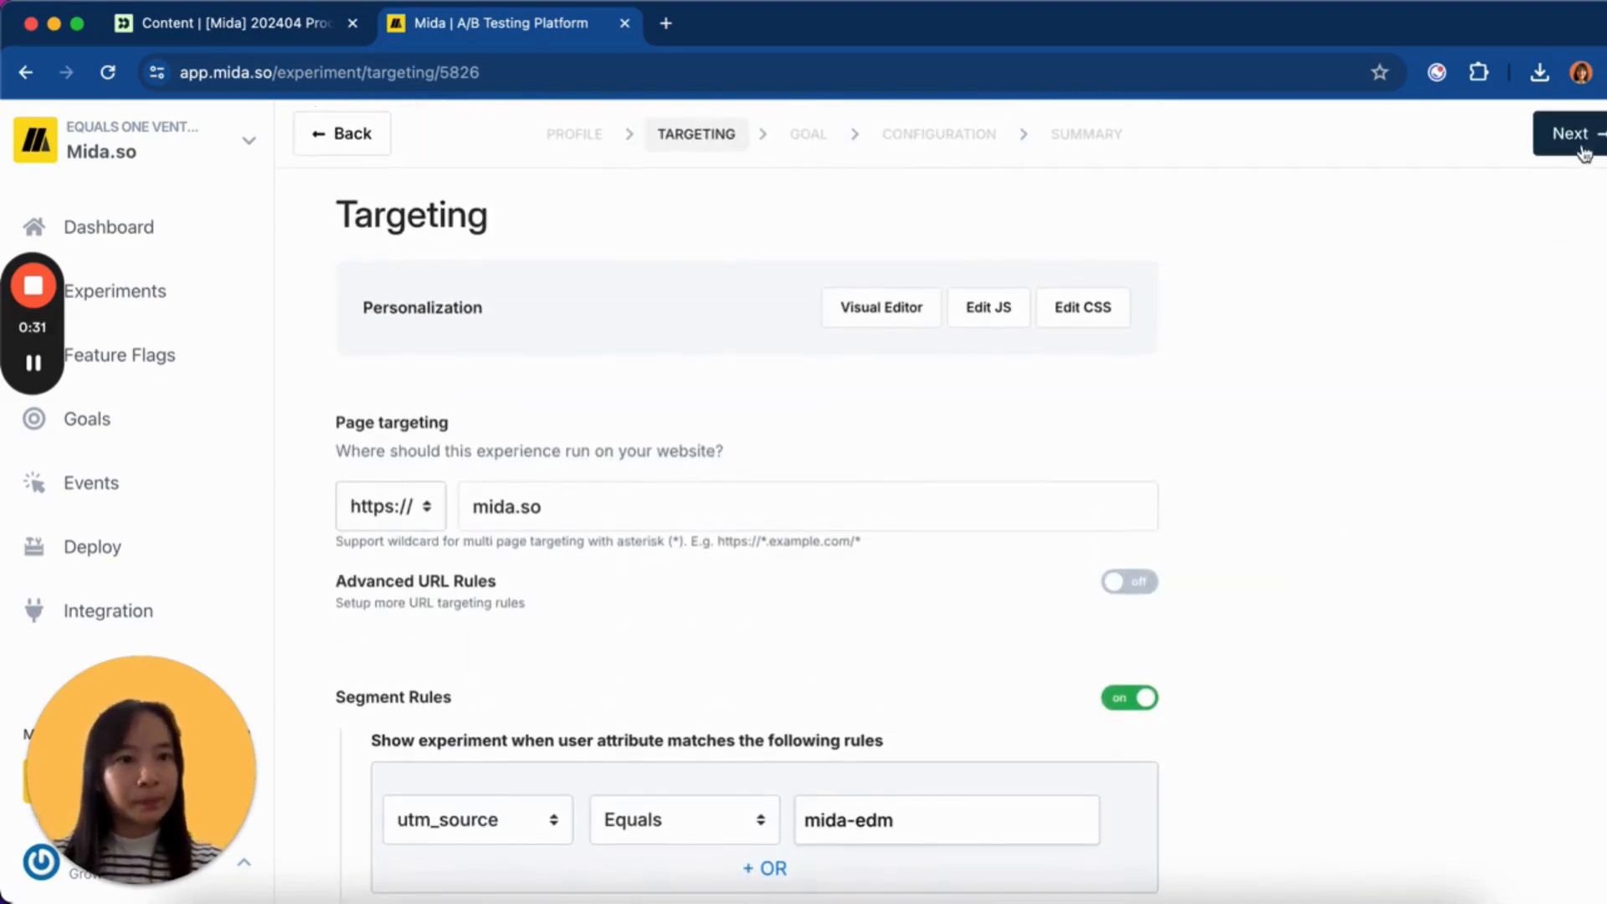
- Set the conversion goal type to 'Reaches a certain page'
click(1567, 134)
click(531, 606)
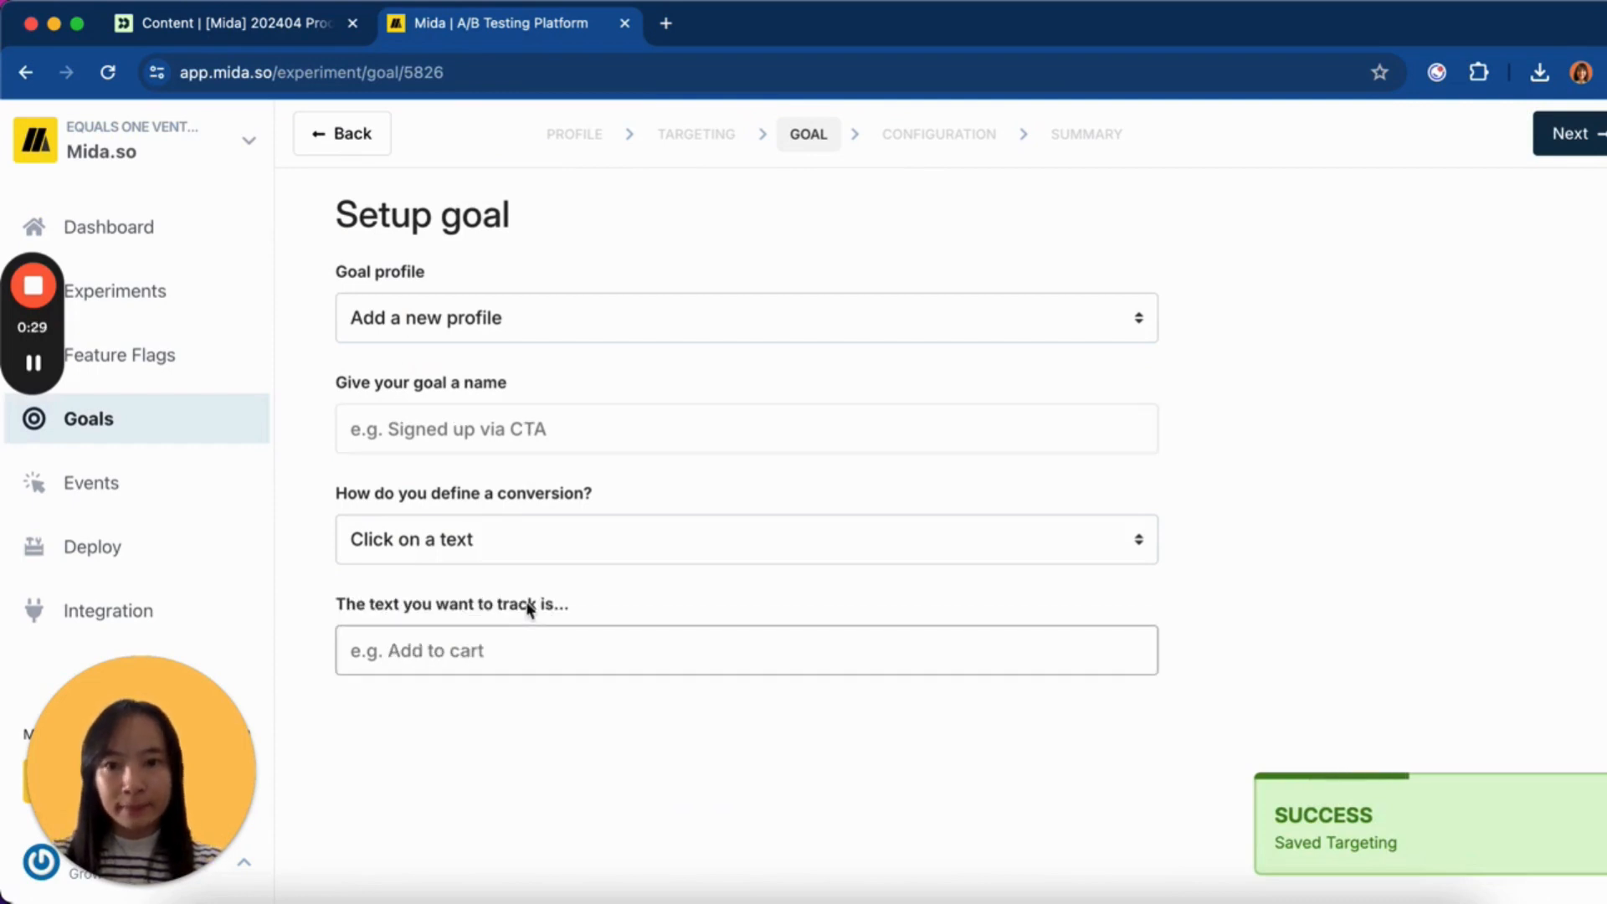
click(556, 542)
click(574, 485)
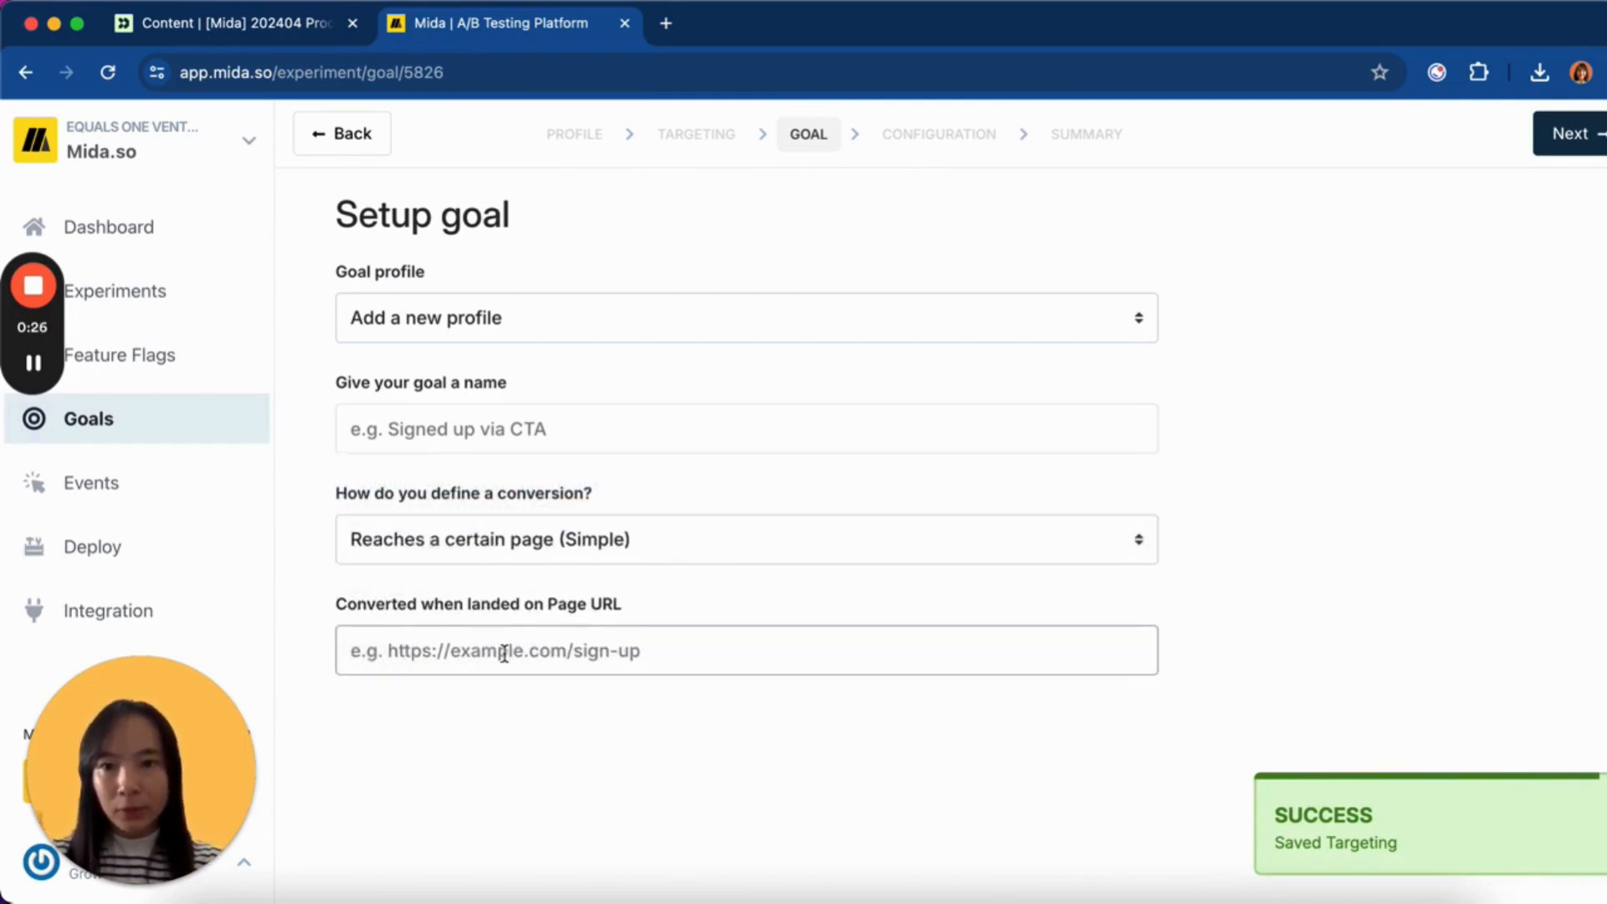
click(513, 650)
key(Escape)
click(331, 72)
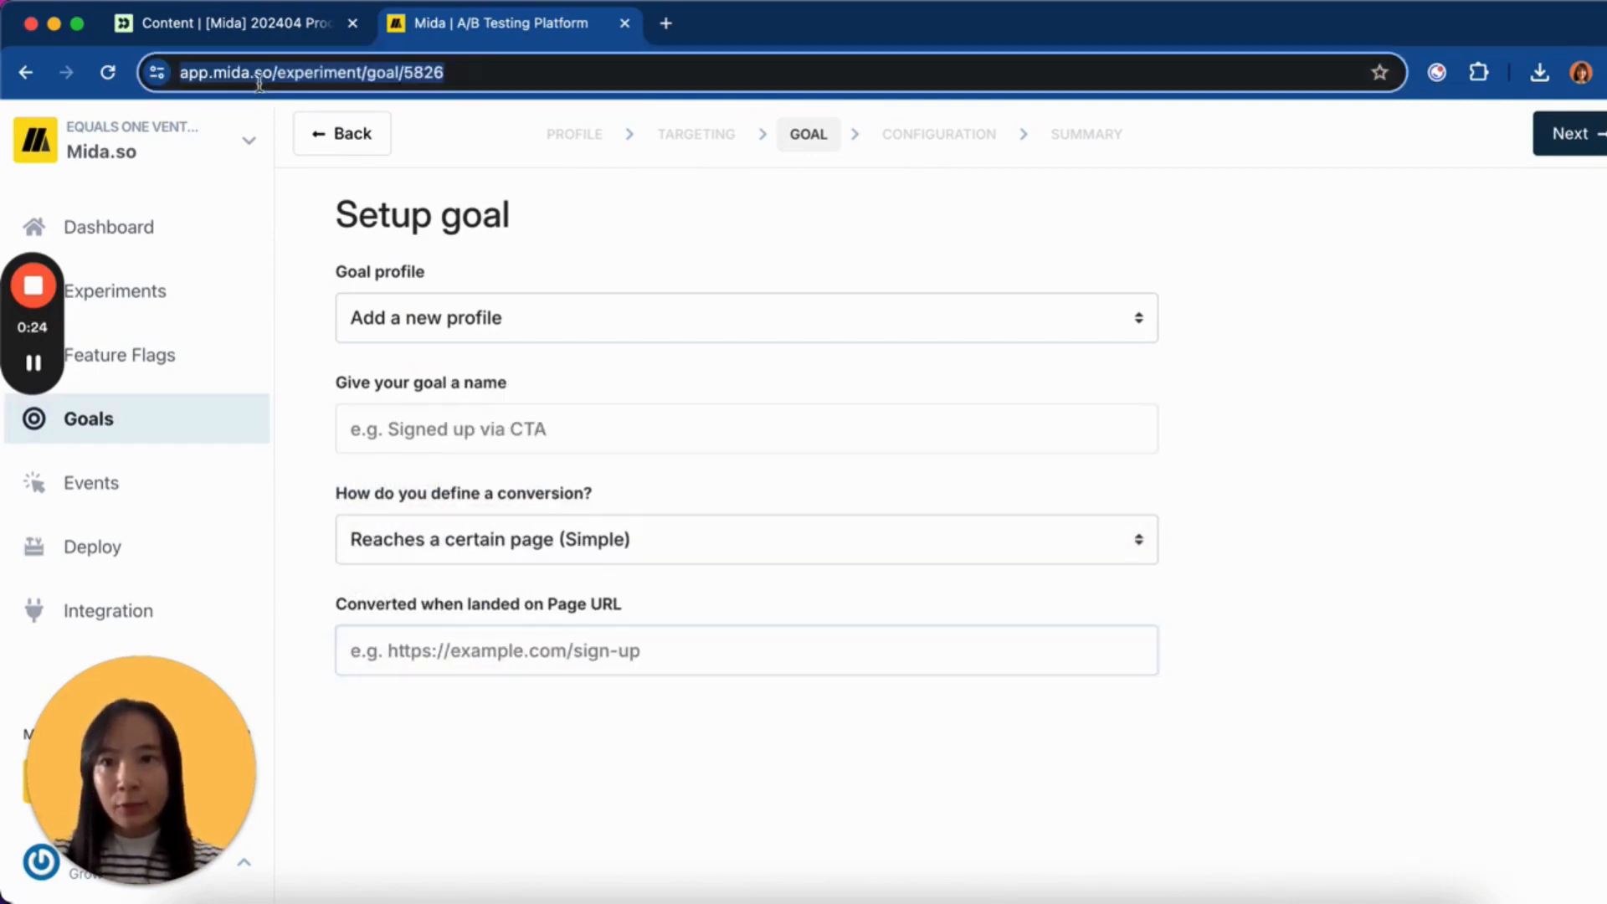
drag(330, 72, 178, 75)
key(ctrl+c)
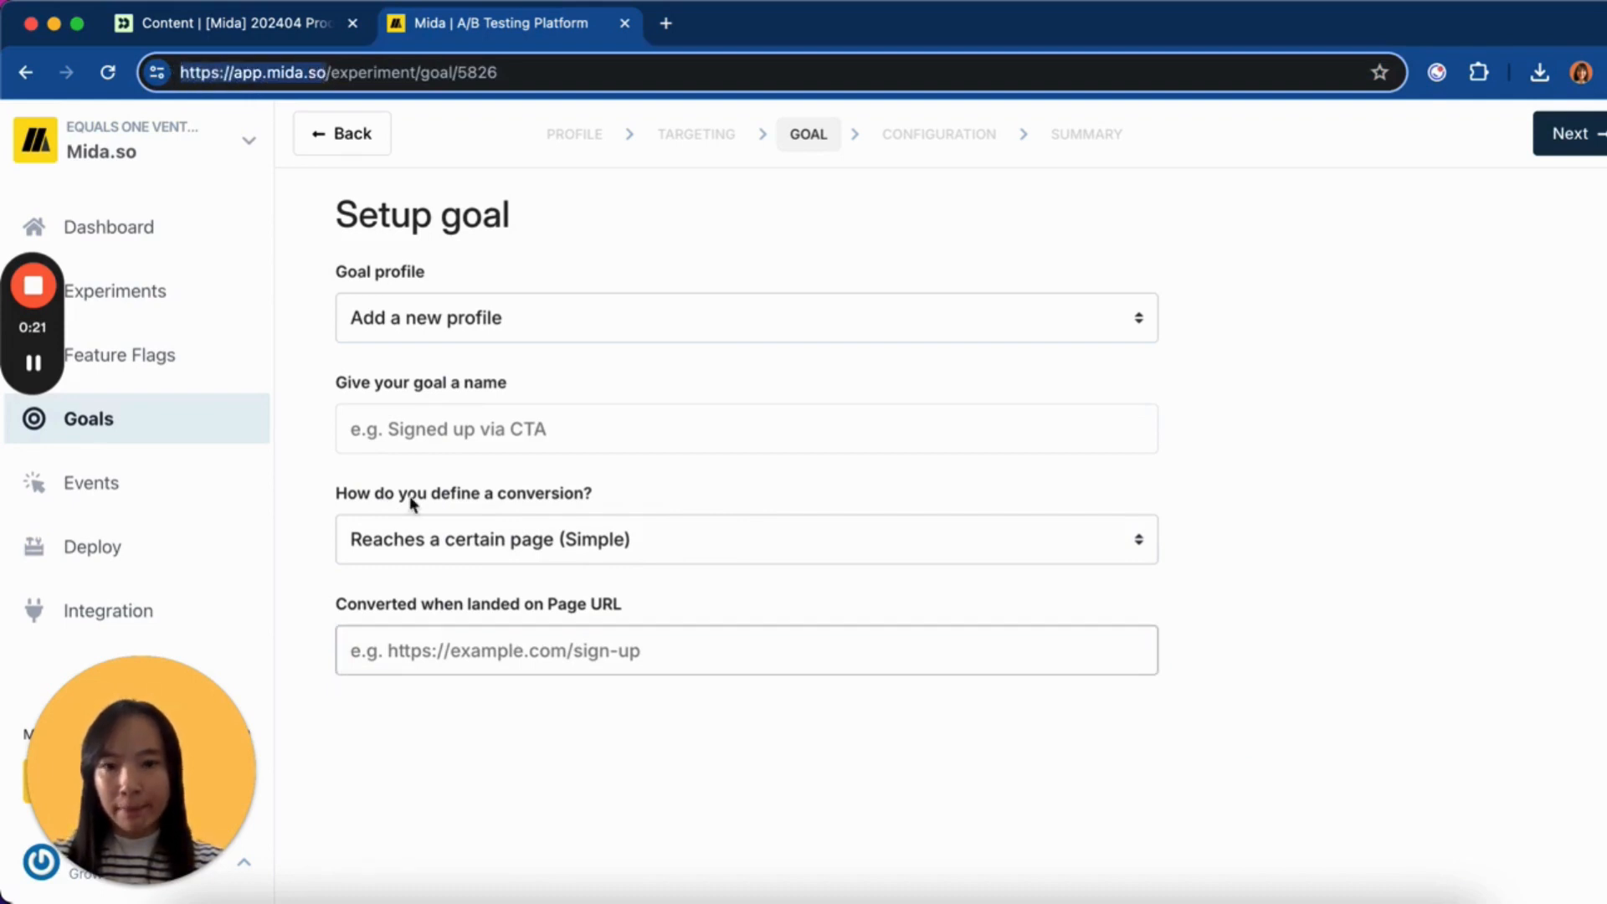
click(402, 651)
key(ctrl+v)
click(452, 435)
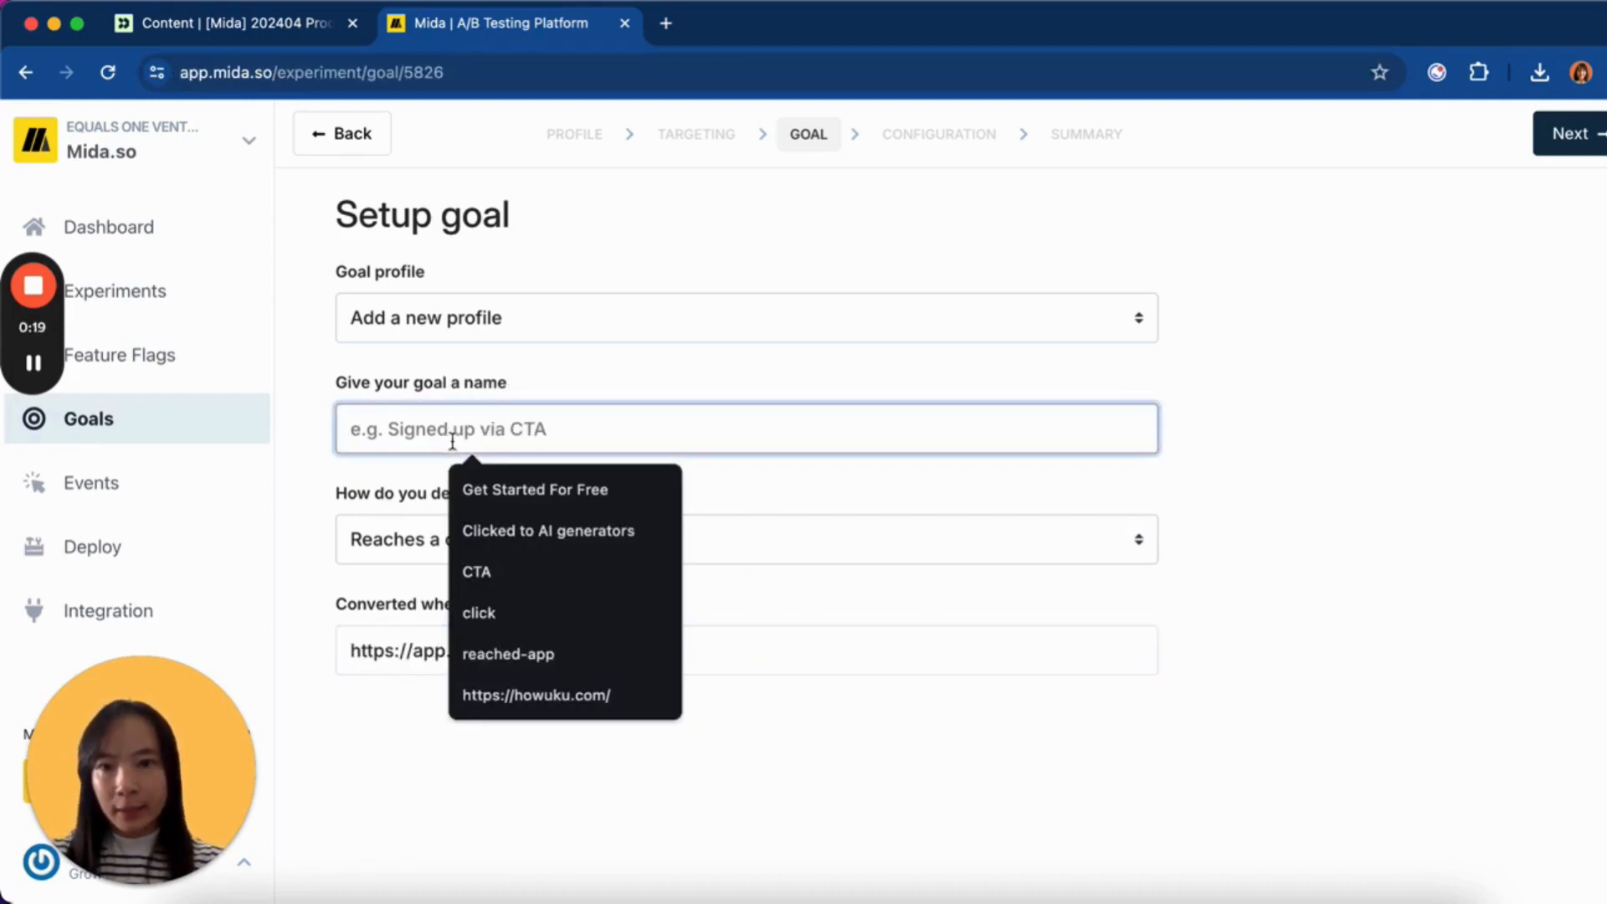
click(508, 654)
- Publish the CTA personalization test and return to the Customer.io newsletter
click(1585, 134)
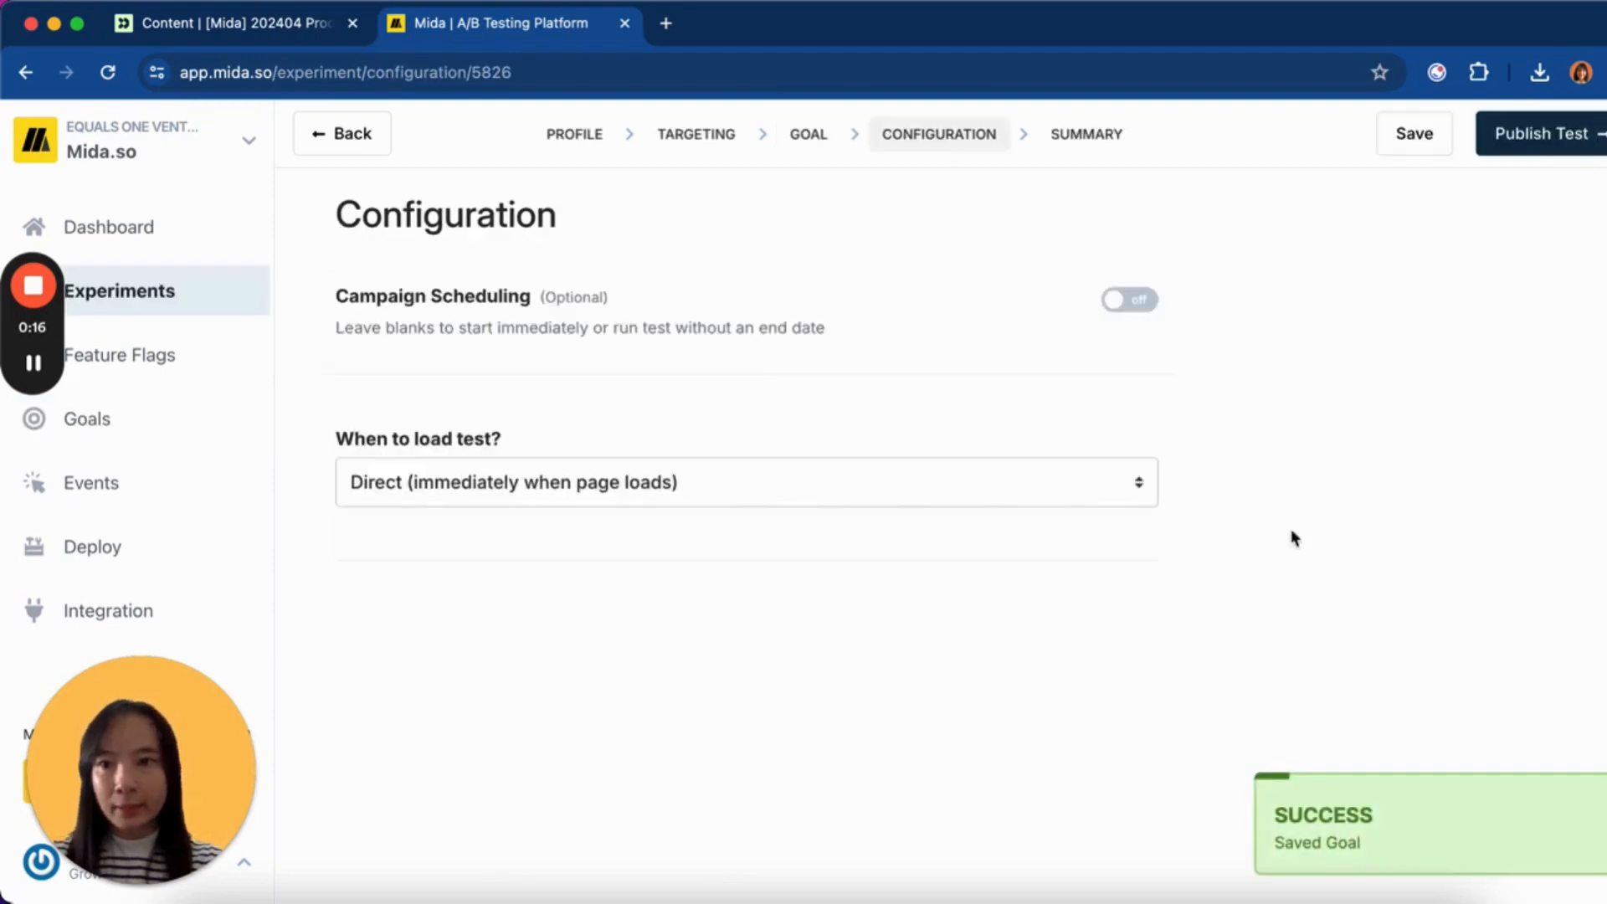
click(1564, 133)
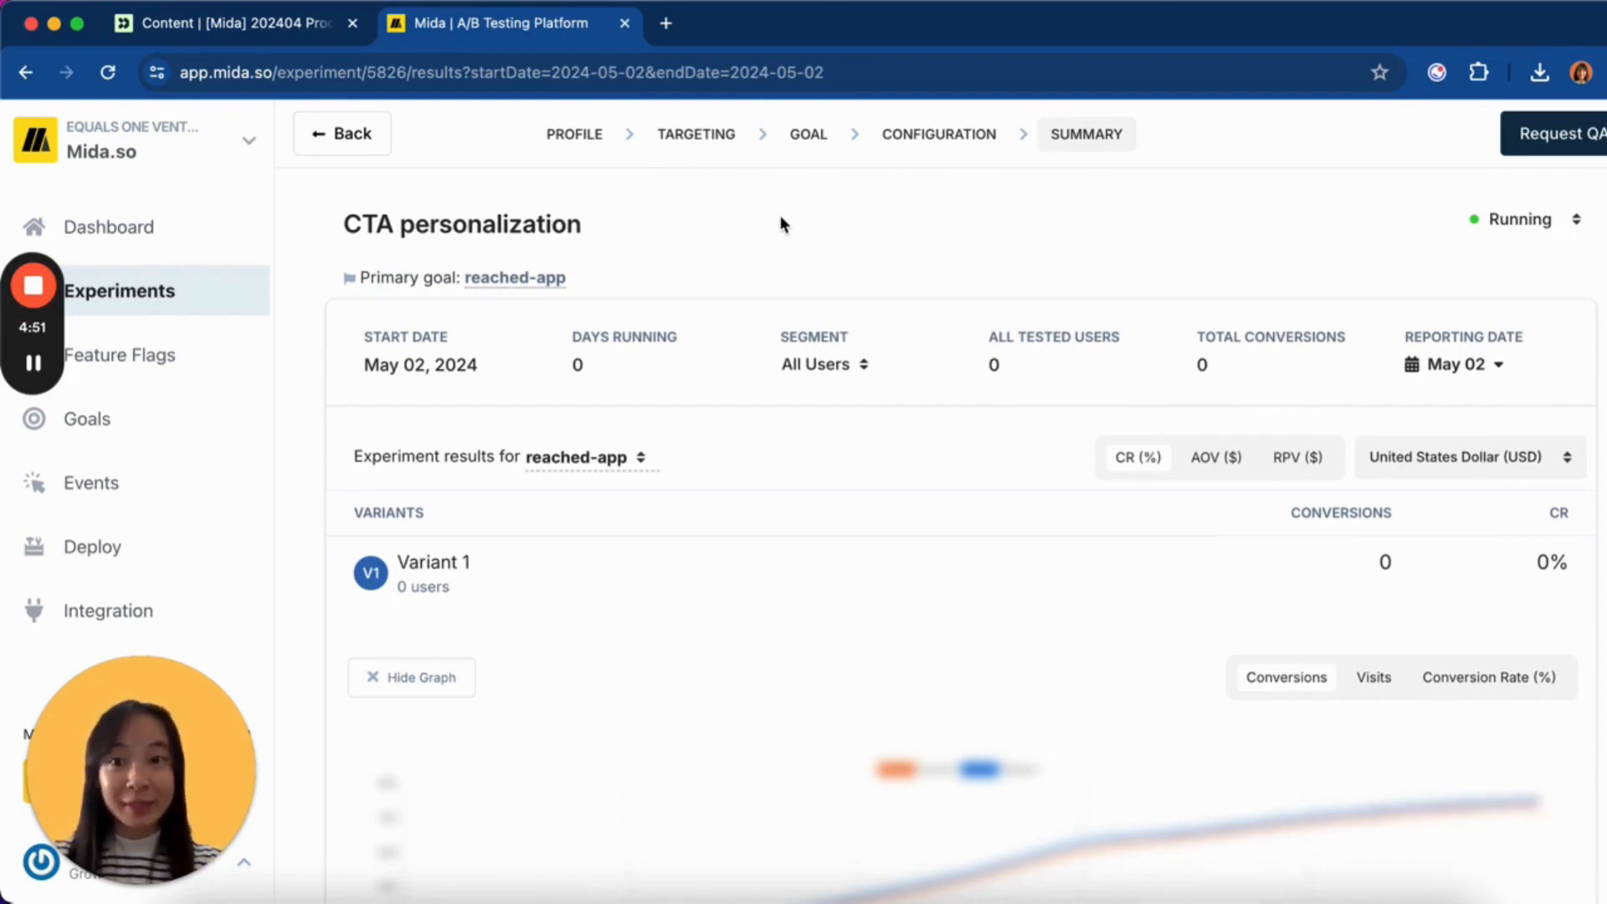
click(254, 35)
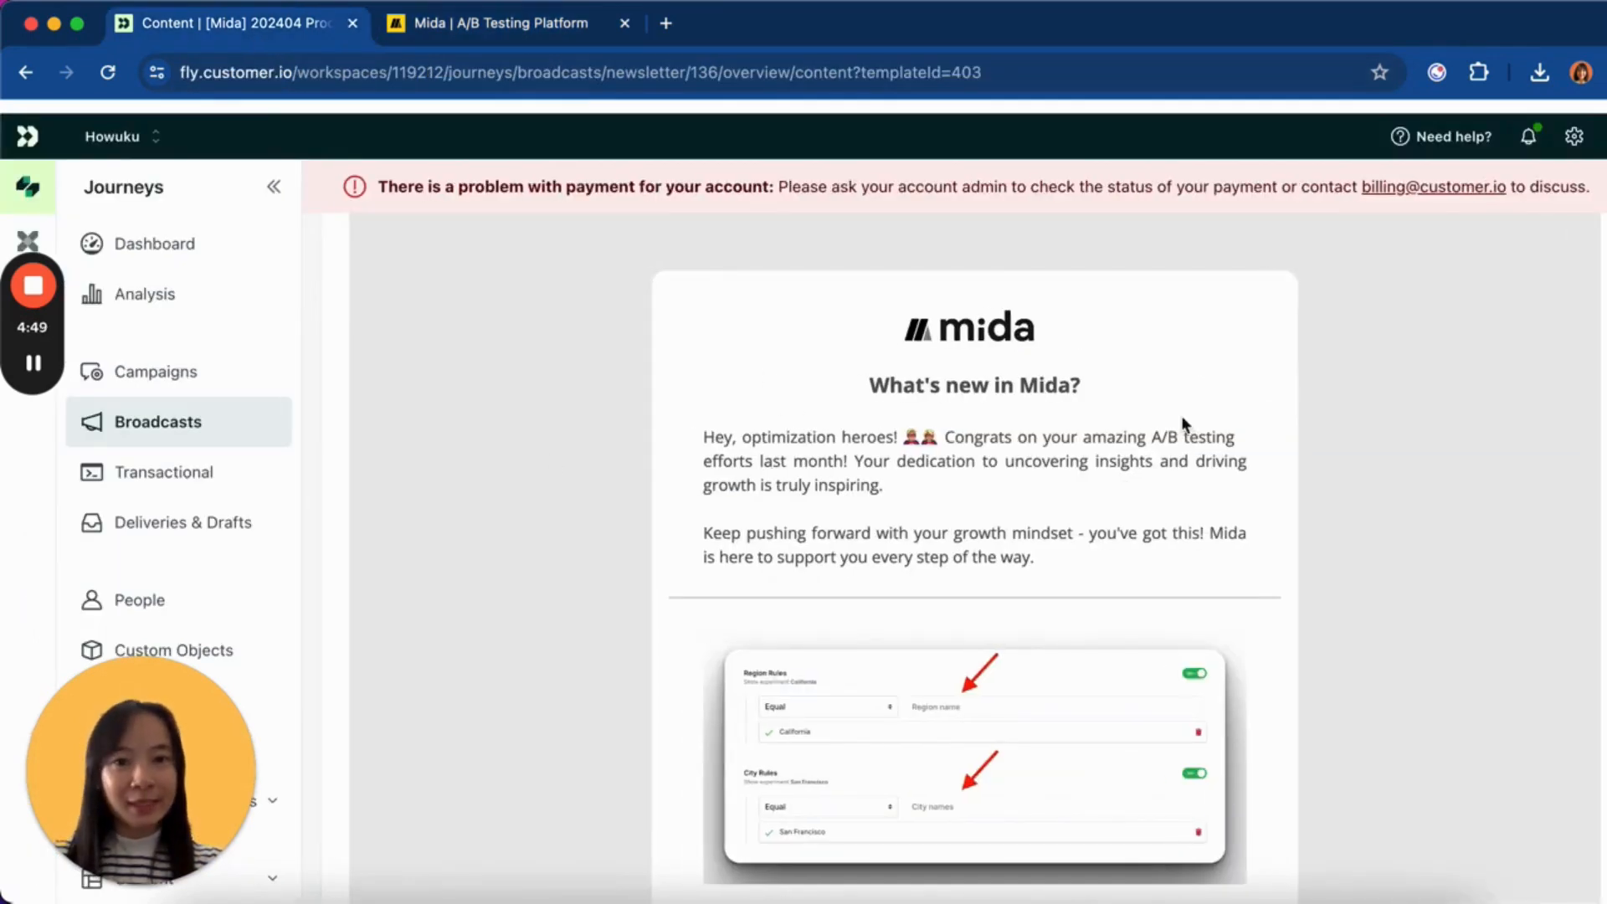
- Follow the newsletter's Mida logo link to open mida.so with utm_source=mida-edm
click(944, 333)
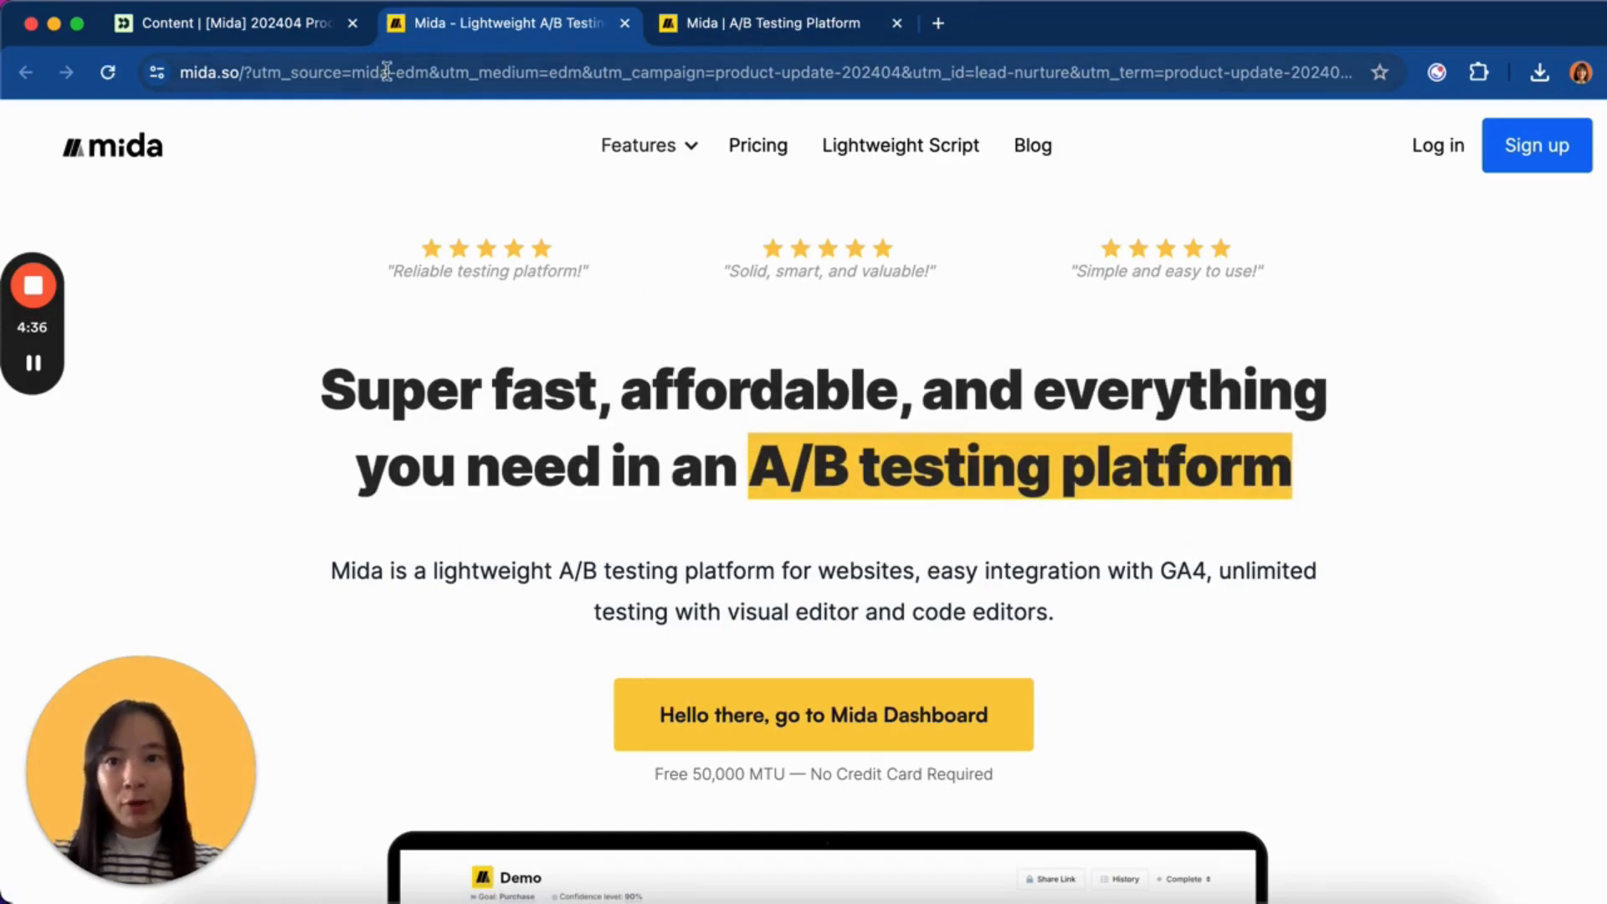
click(386, 72)
drag(386, 72, 646, 73)
click(703, 74)
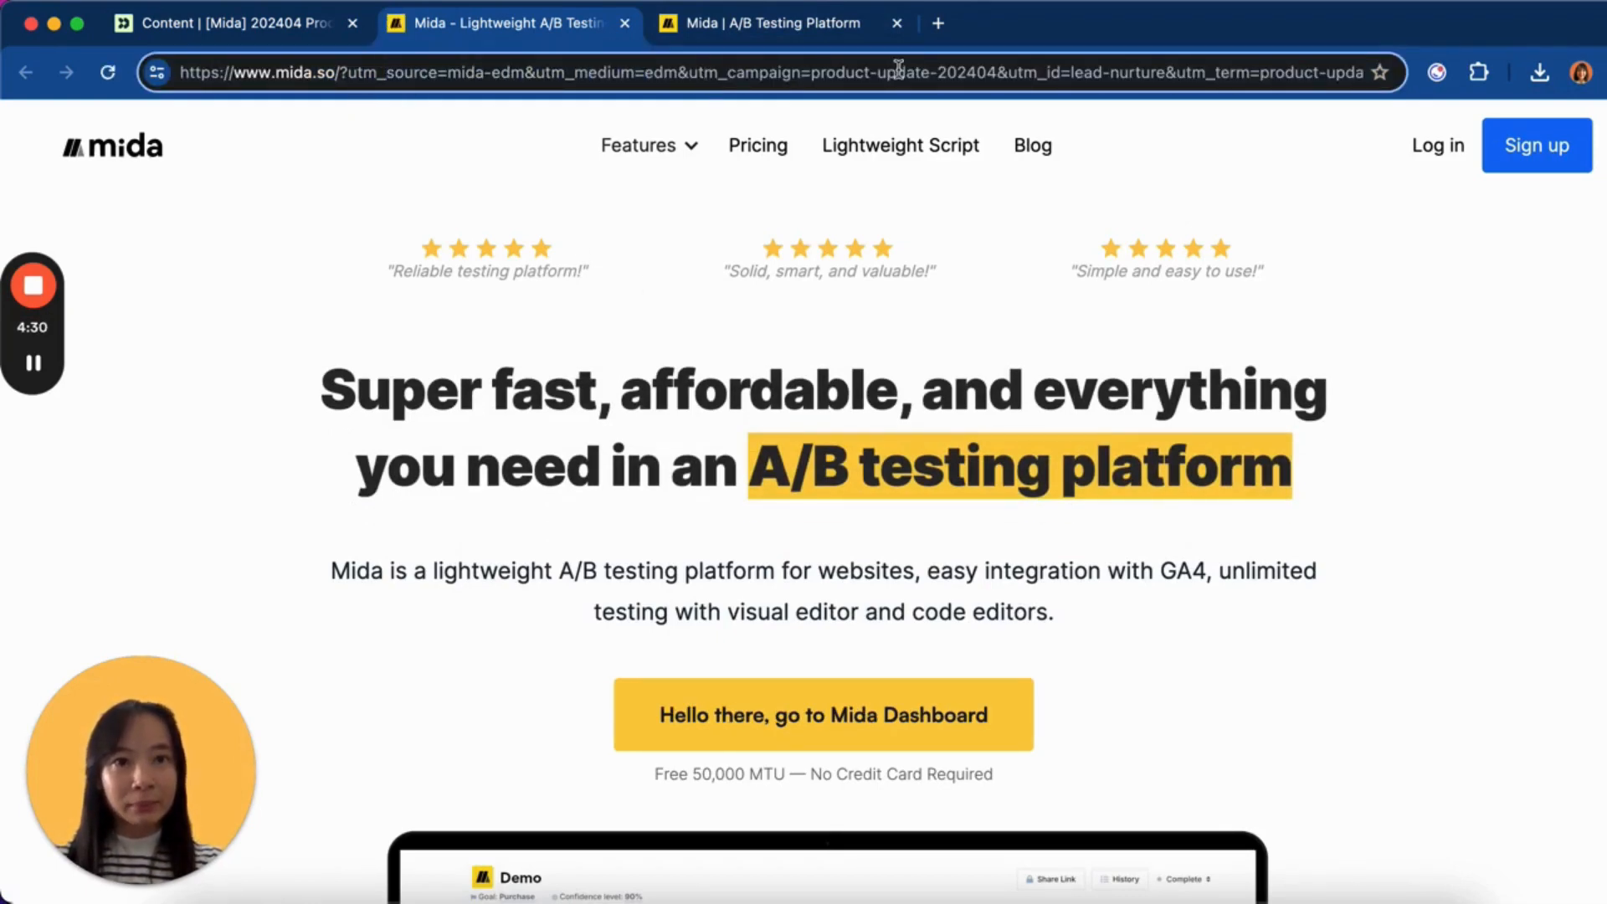
drag(524, 73, 347, 73)
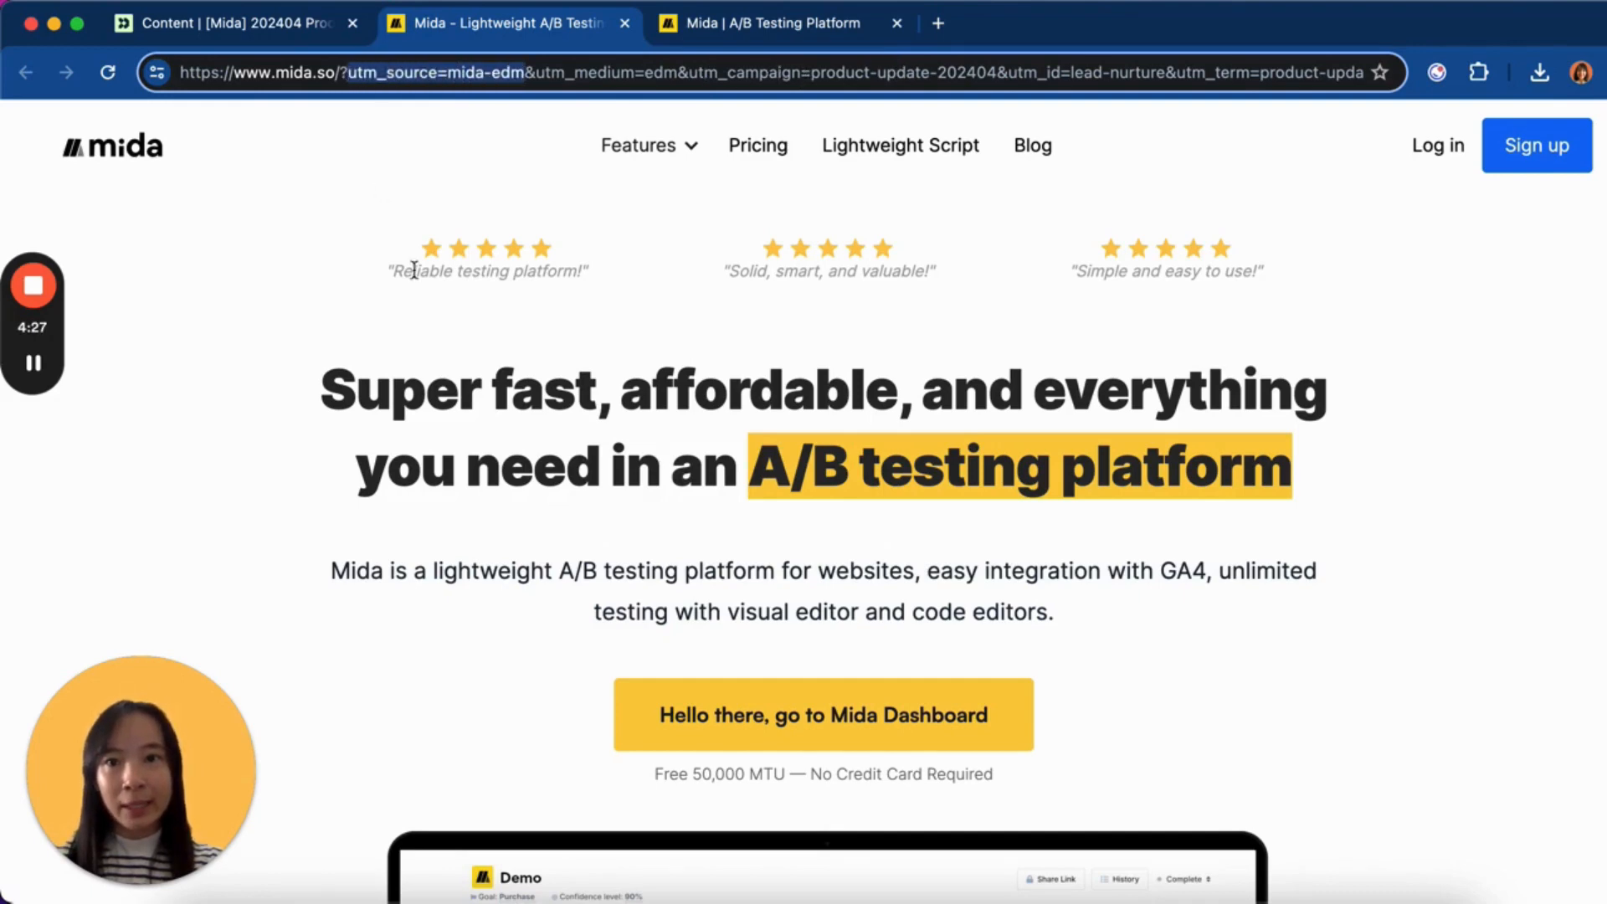
click(462, 404)
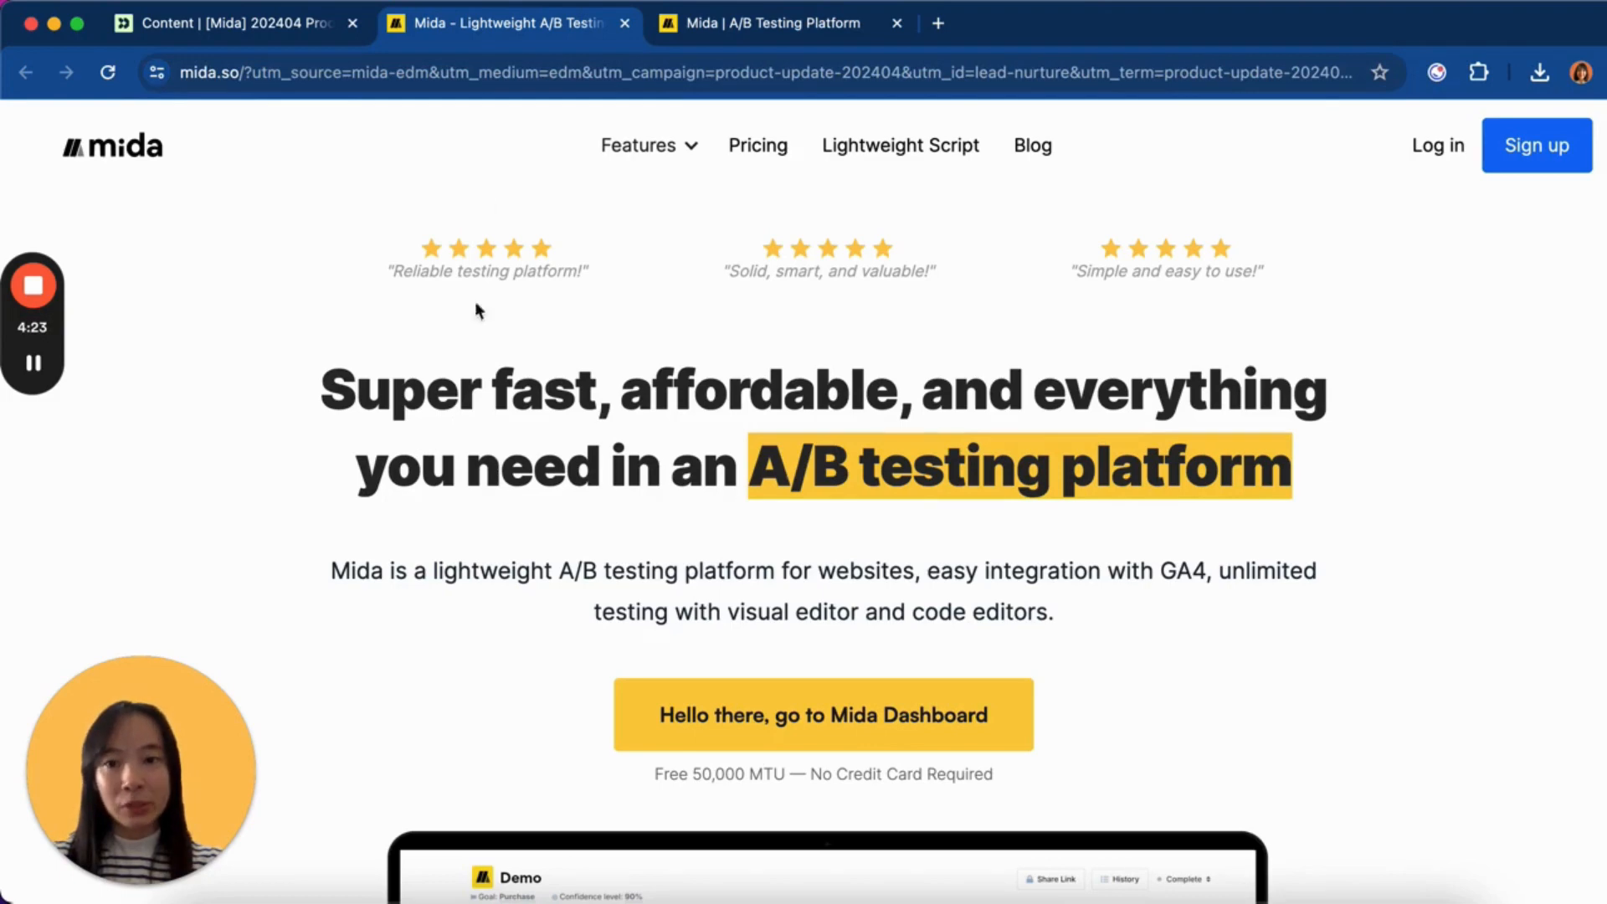
scroll(531, 448, down, 2)
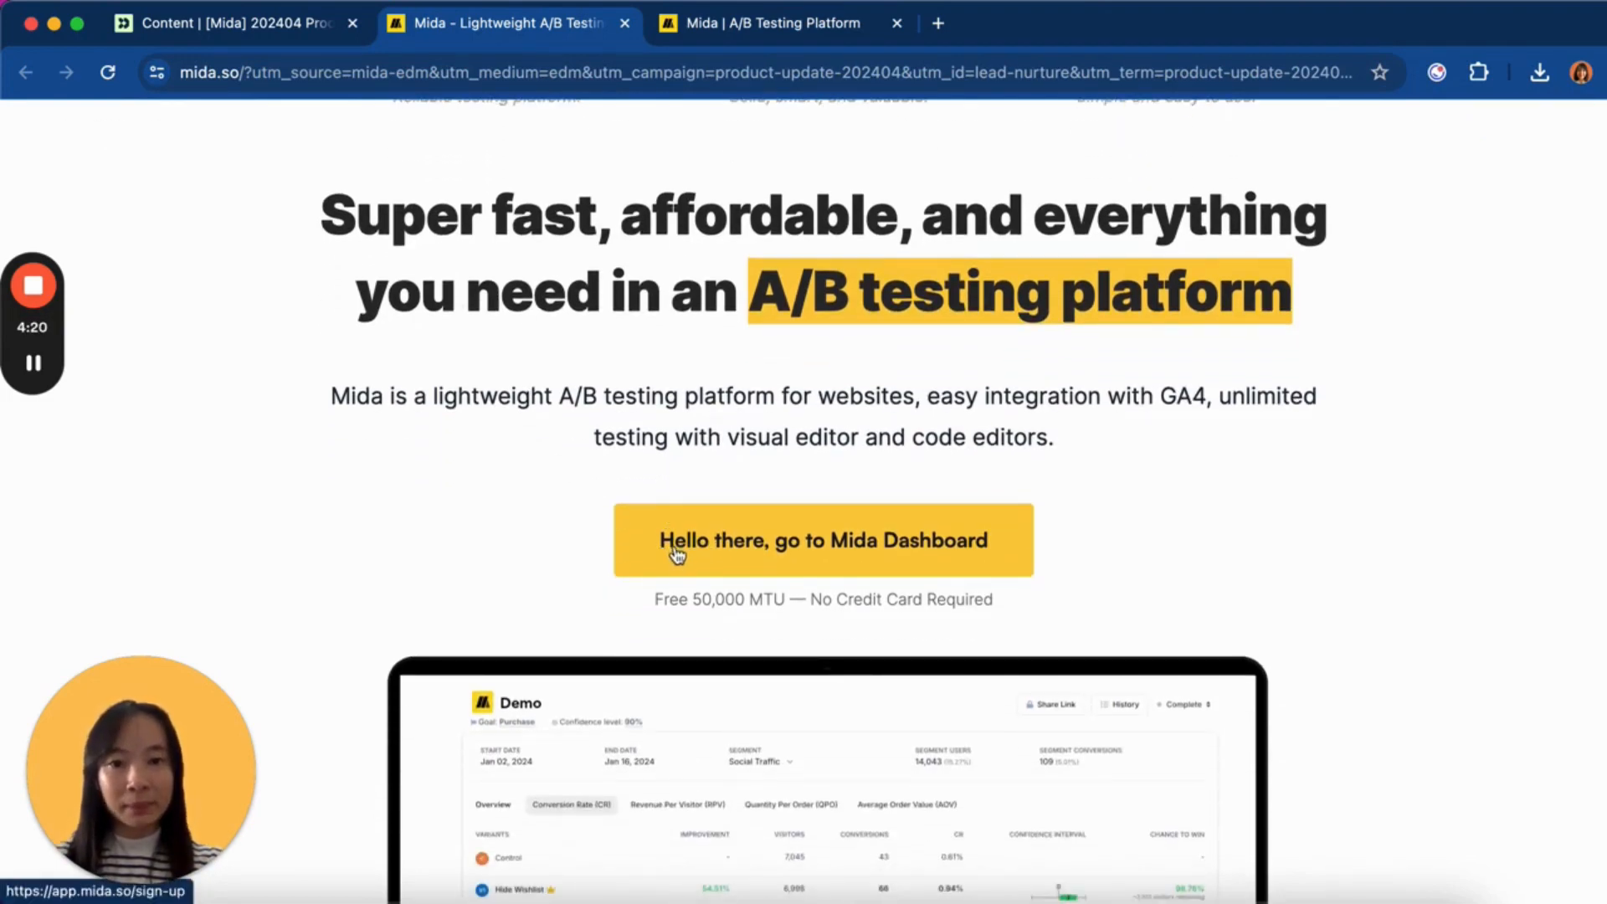
scroll(682, 561, up, 1)
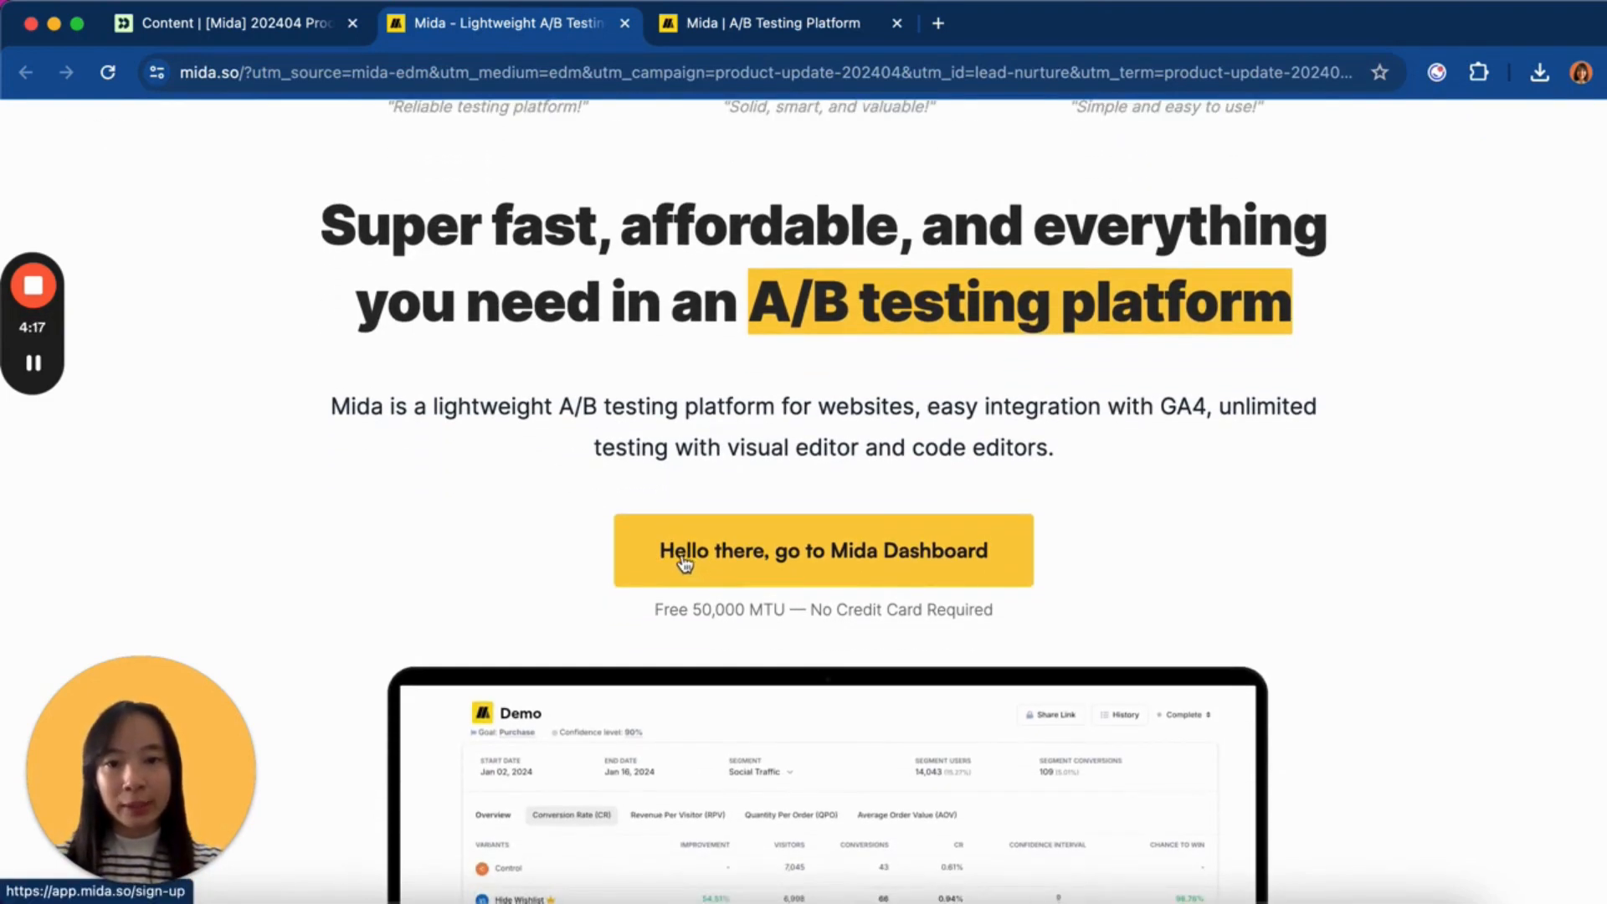
scroll(1122, 601, up, 1)
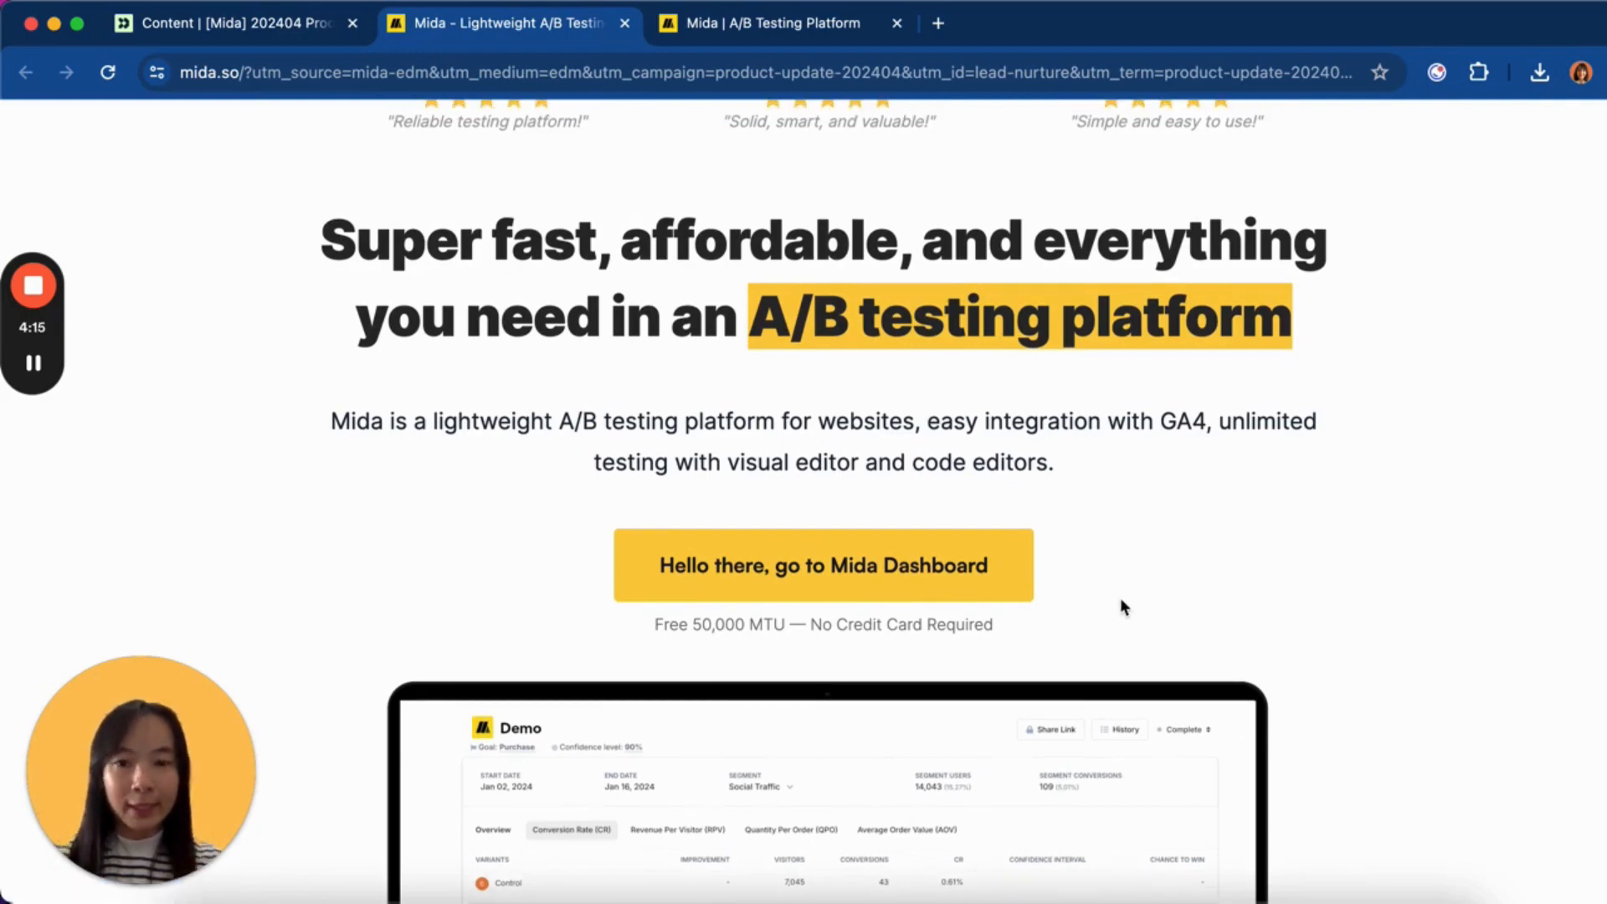
scroll(696, 456, up, 1)
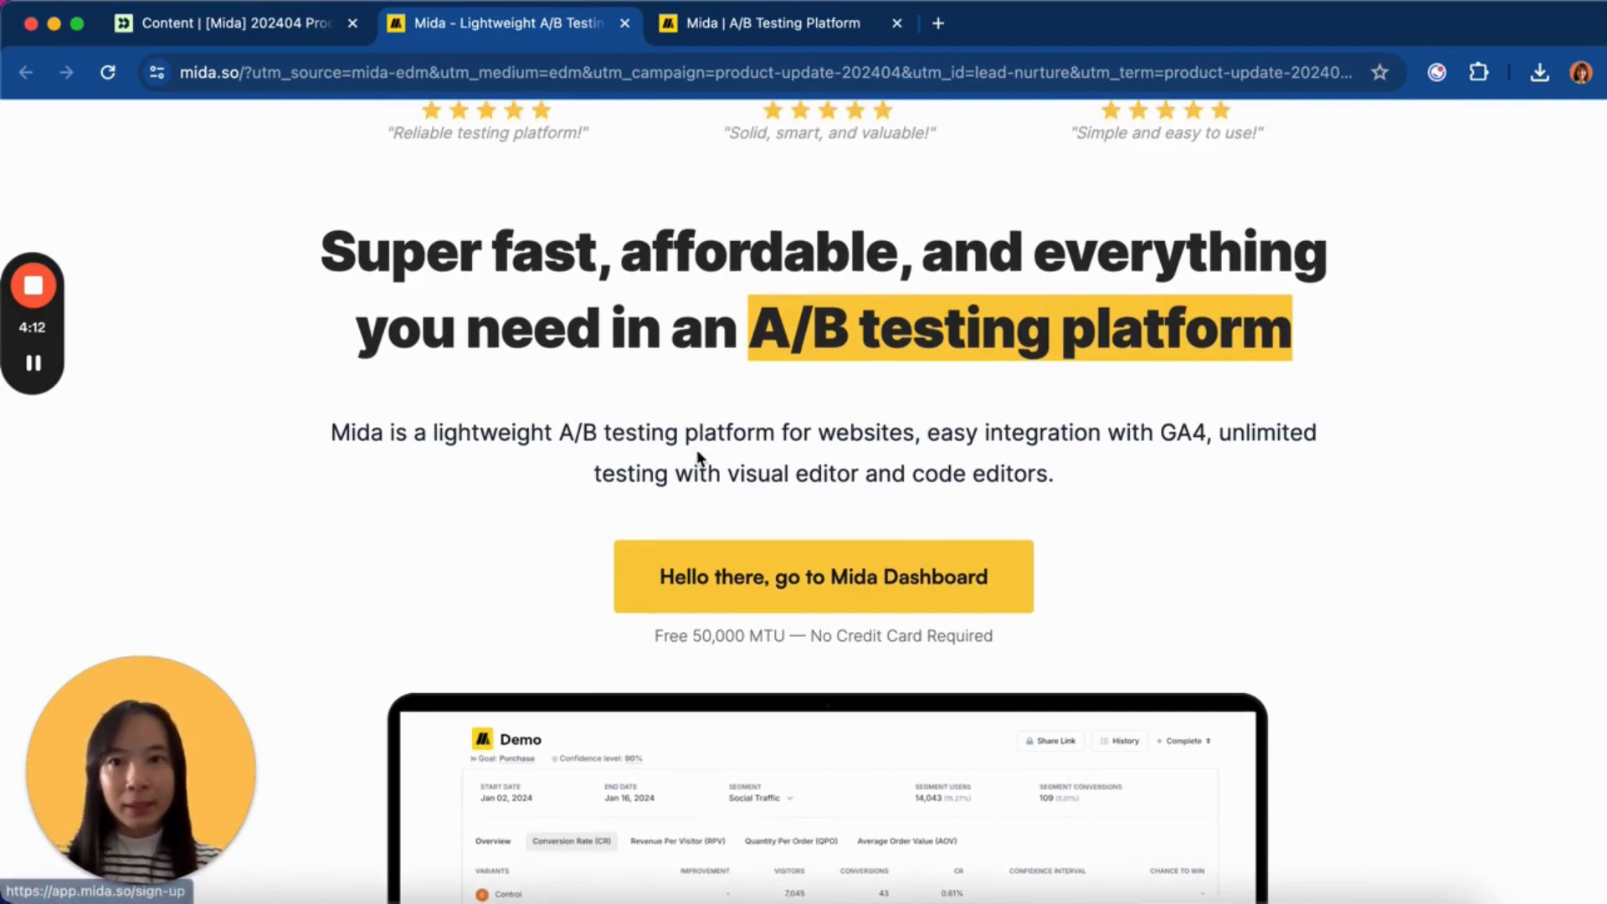
click(554, 73)
click(546, 73)
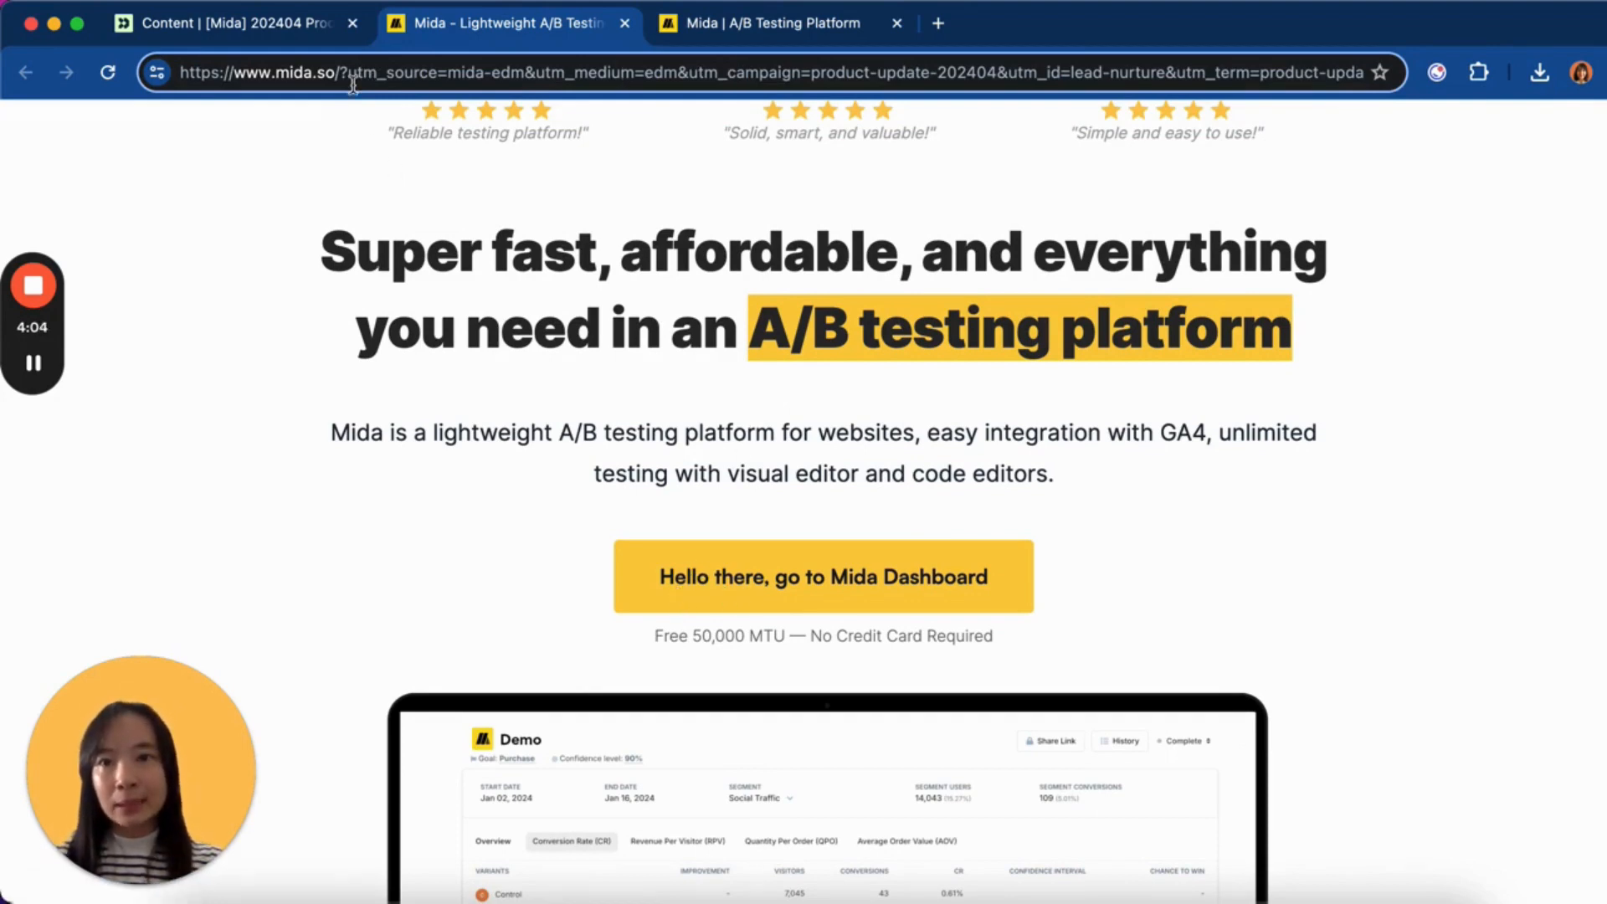
- Add mida_name=<visitor's name>& to the page URL and reload so the button greets them by name
text(mida)
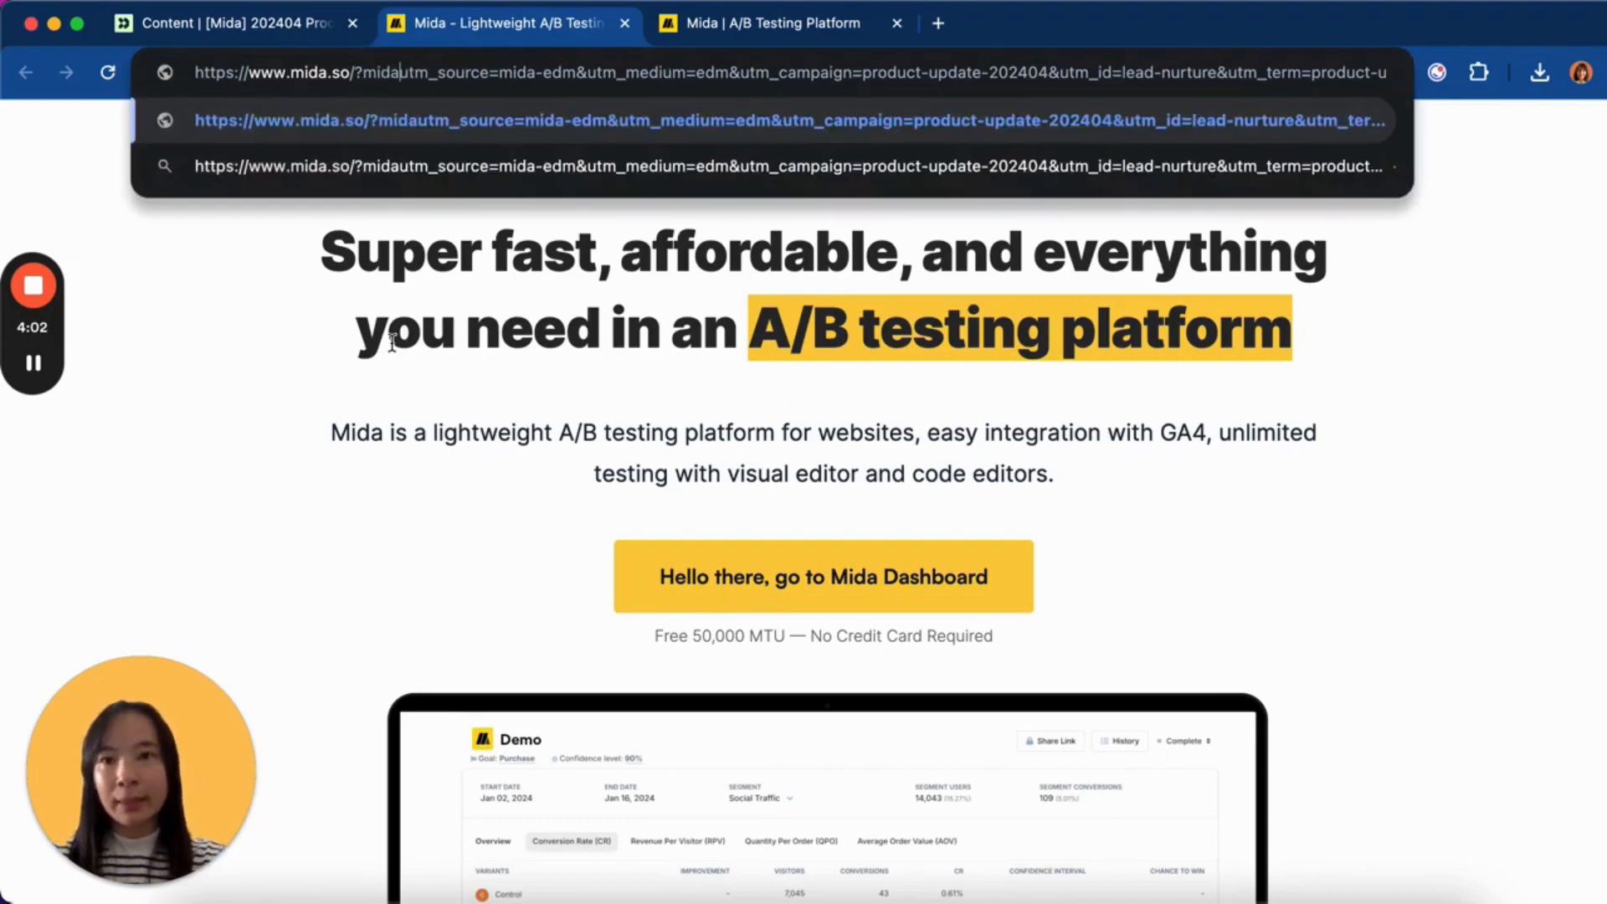
text(_name)
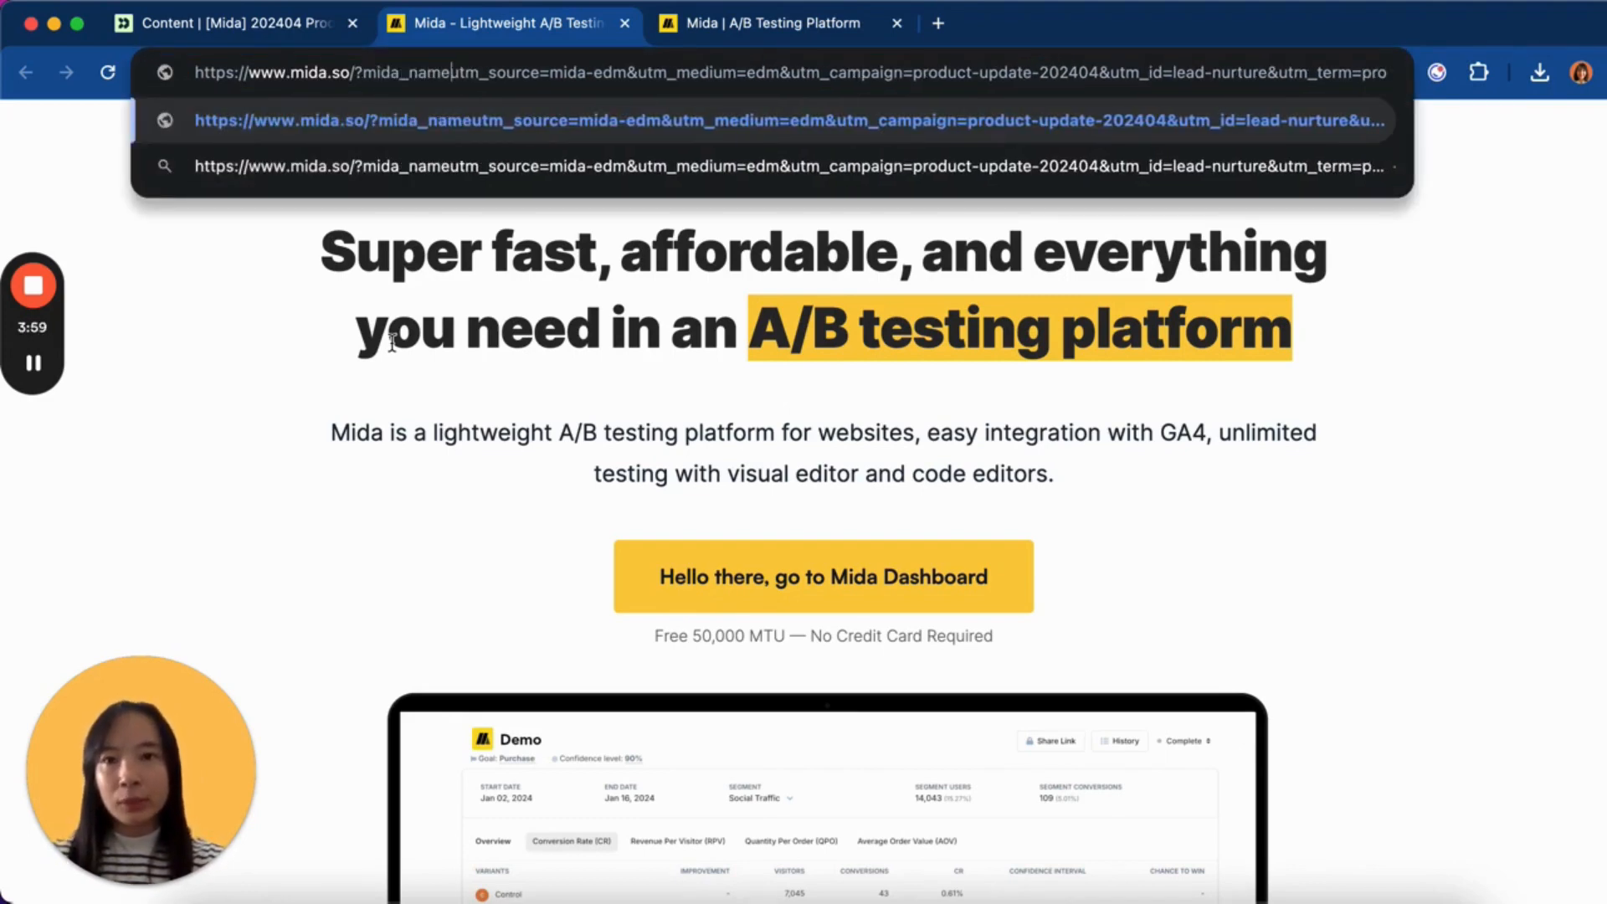
text(=)
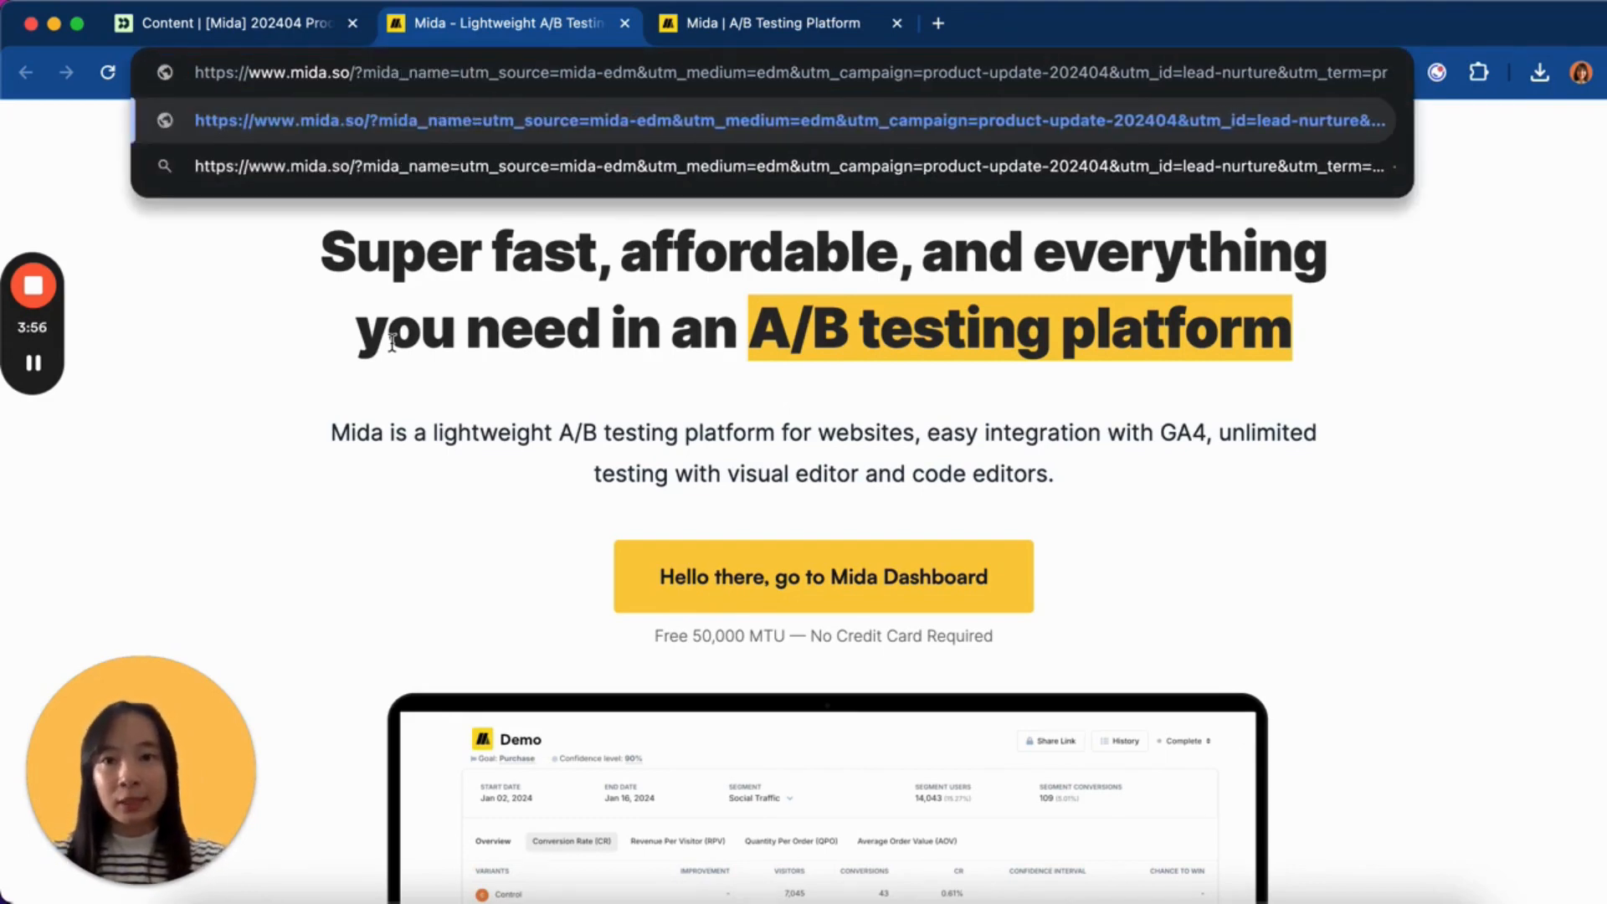
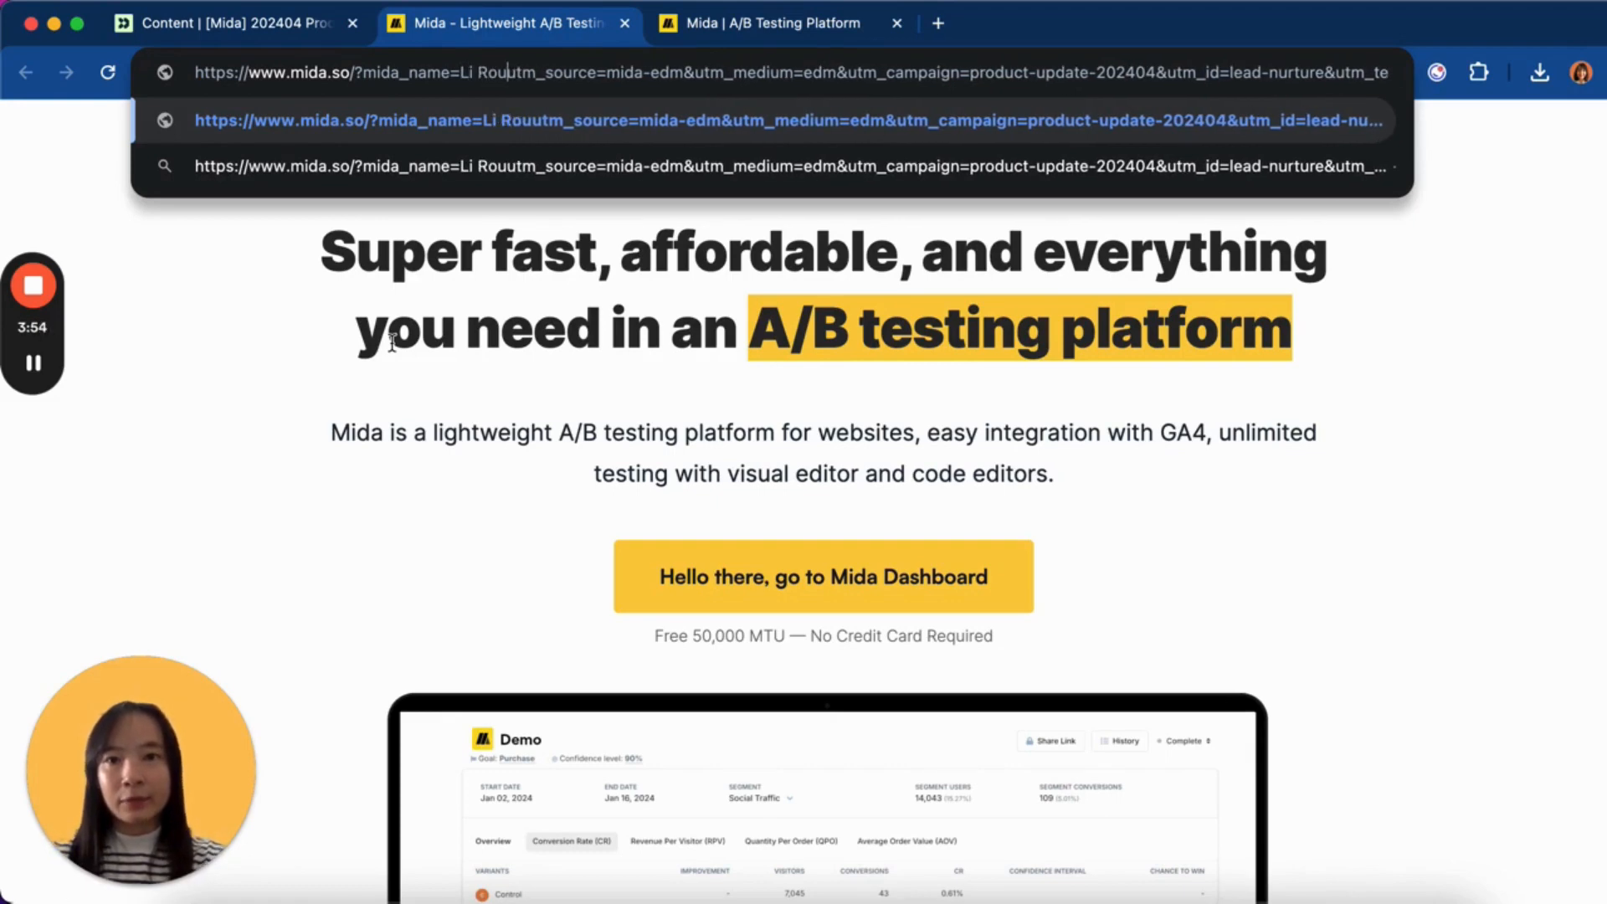
text(&)
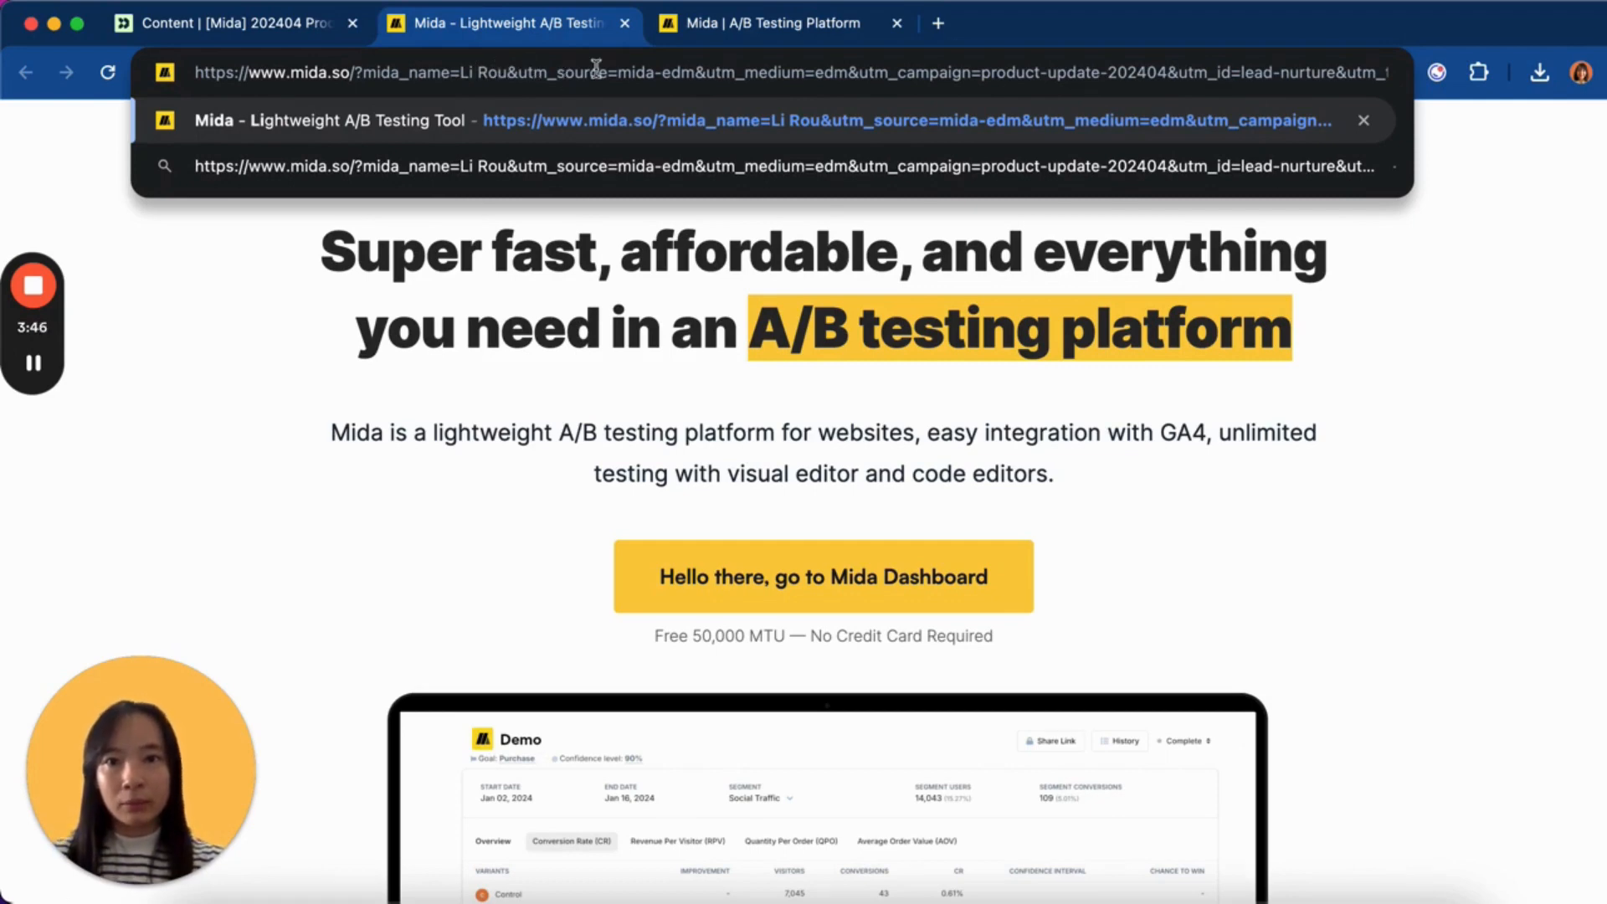
key(Return)
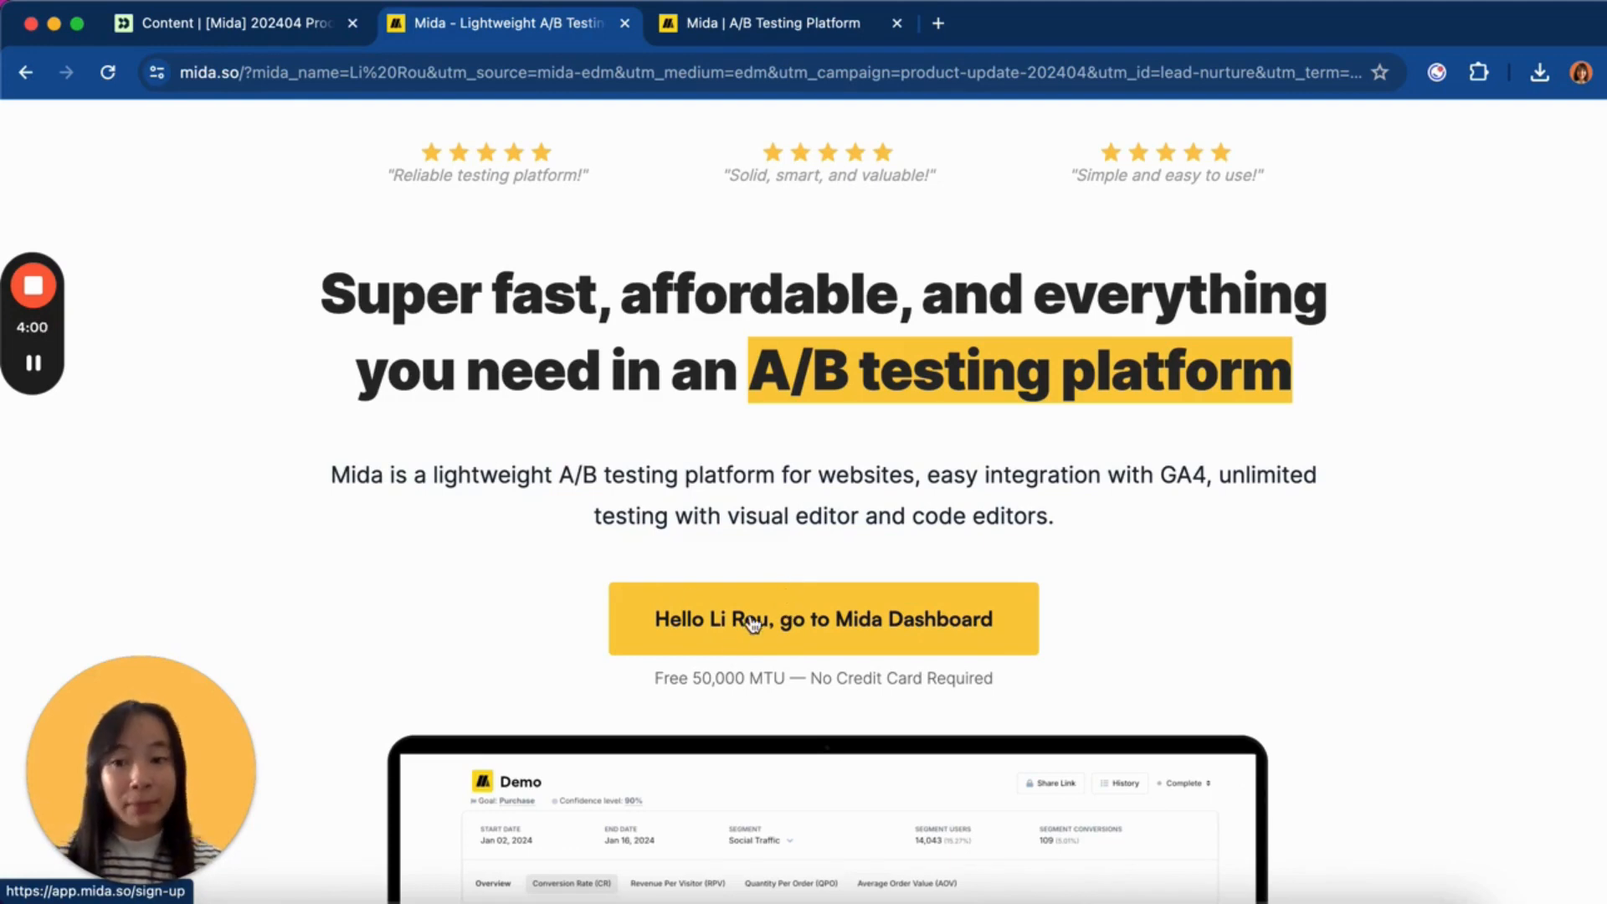
scroll(847, 592, up, 1)
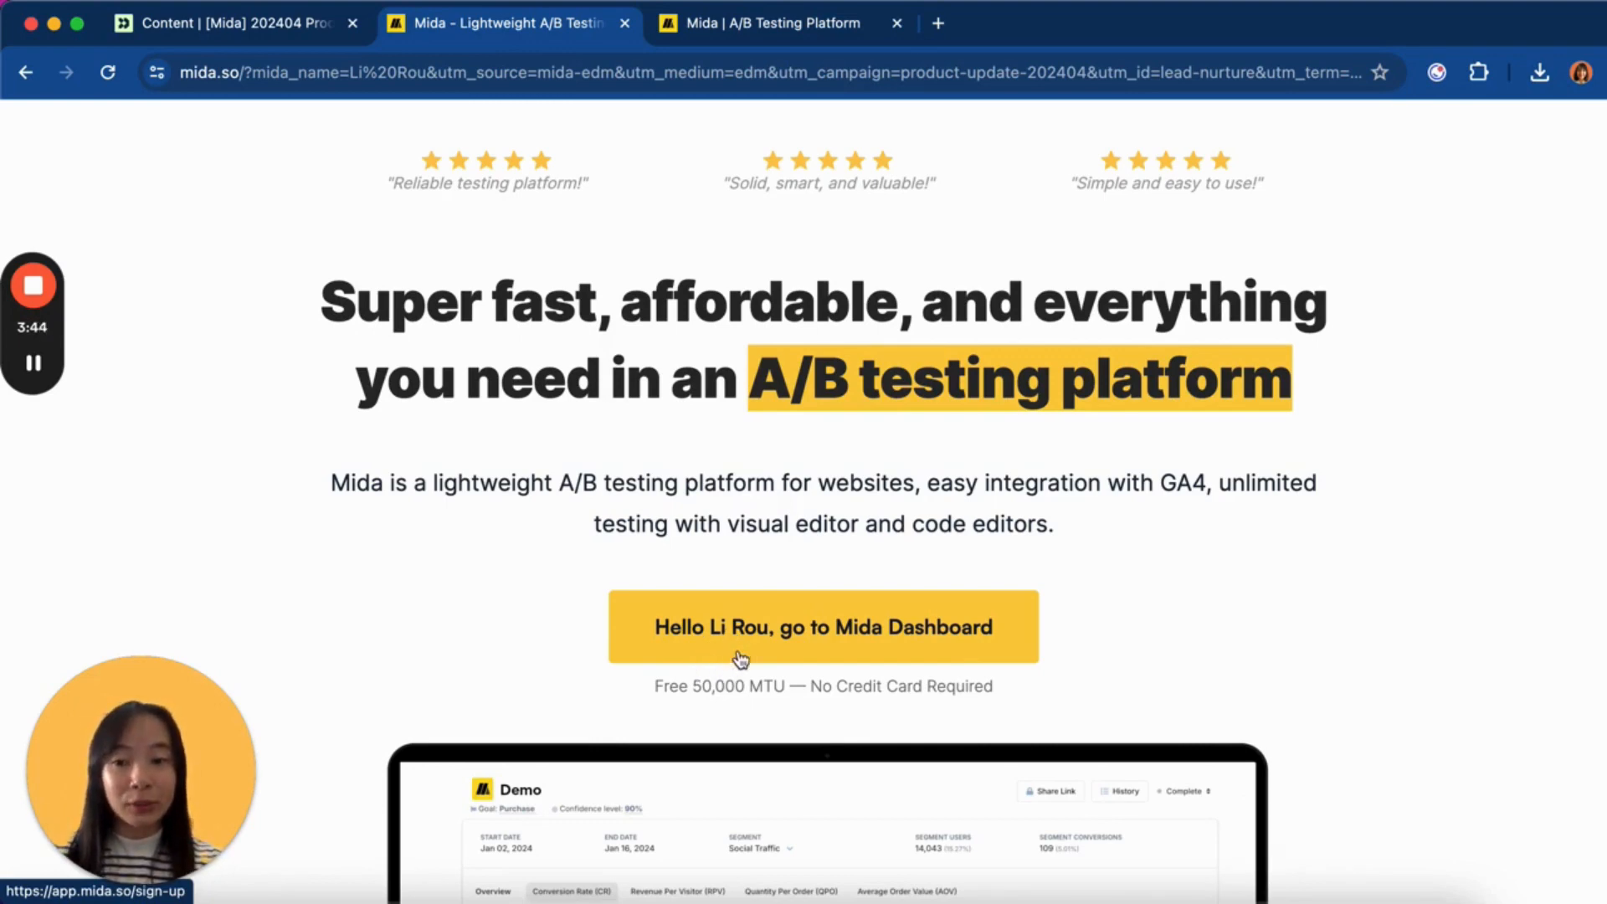
scroll(756, 655, down, 1)
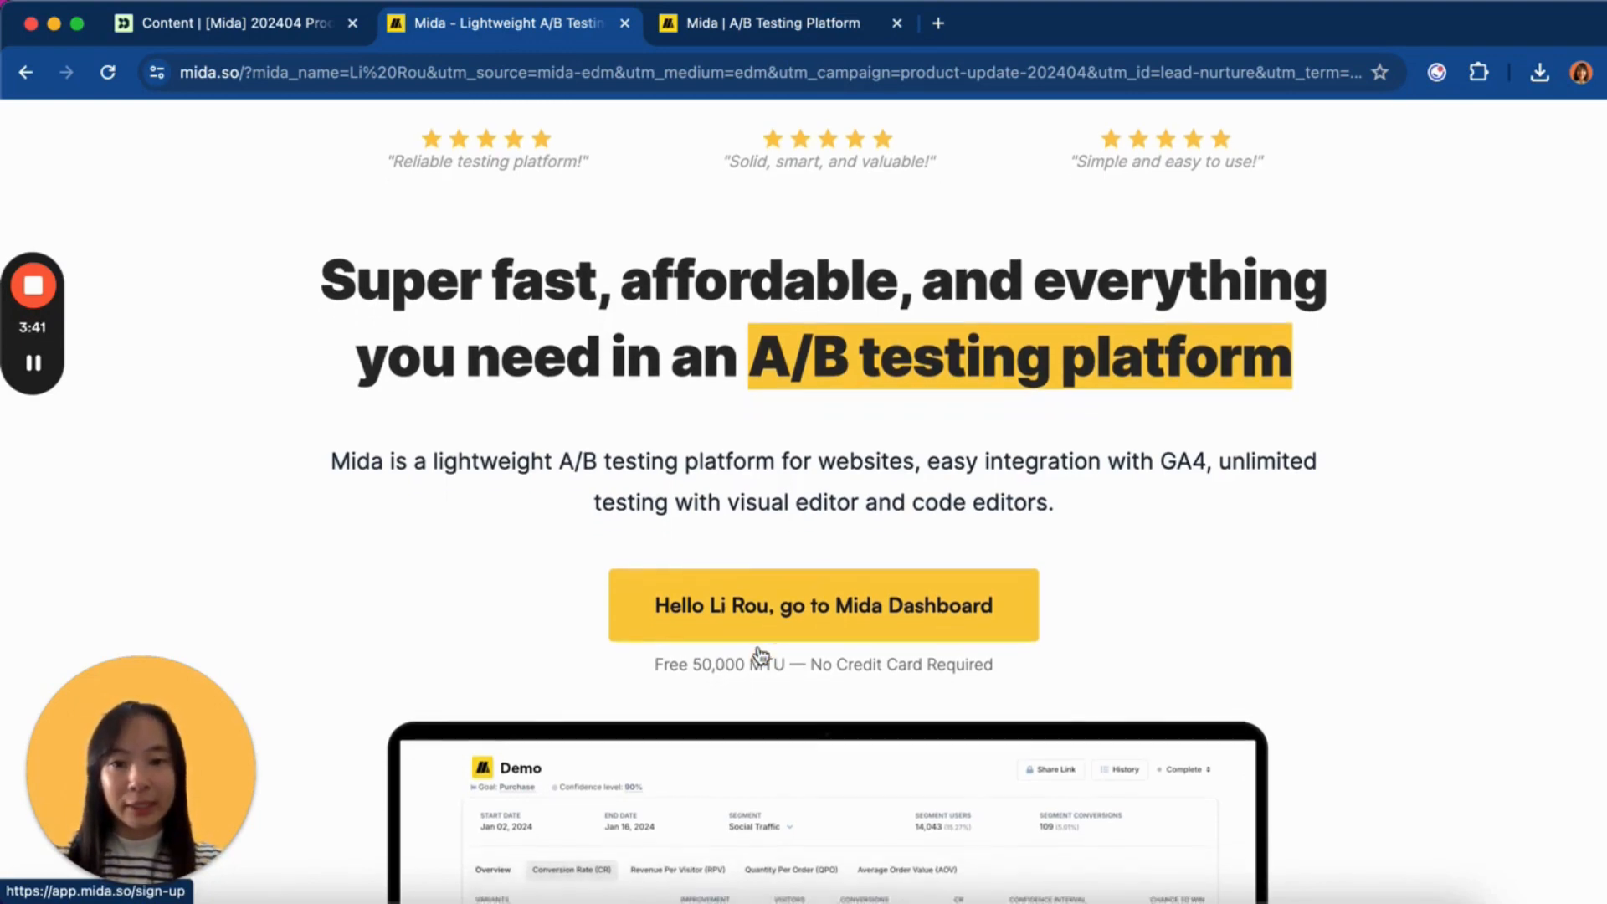
scroll(747, 624, up, 1)
scroll(753, 641, down, 1)
scroll(763, 620, up, 1)
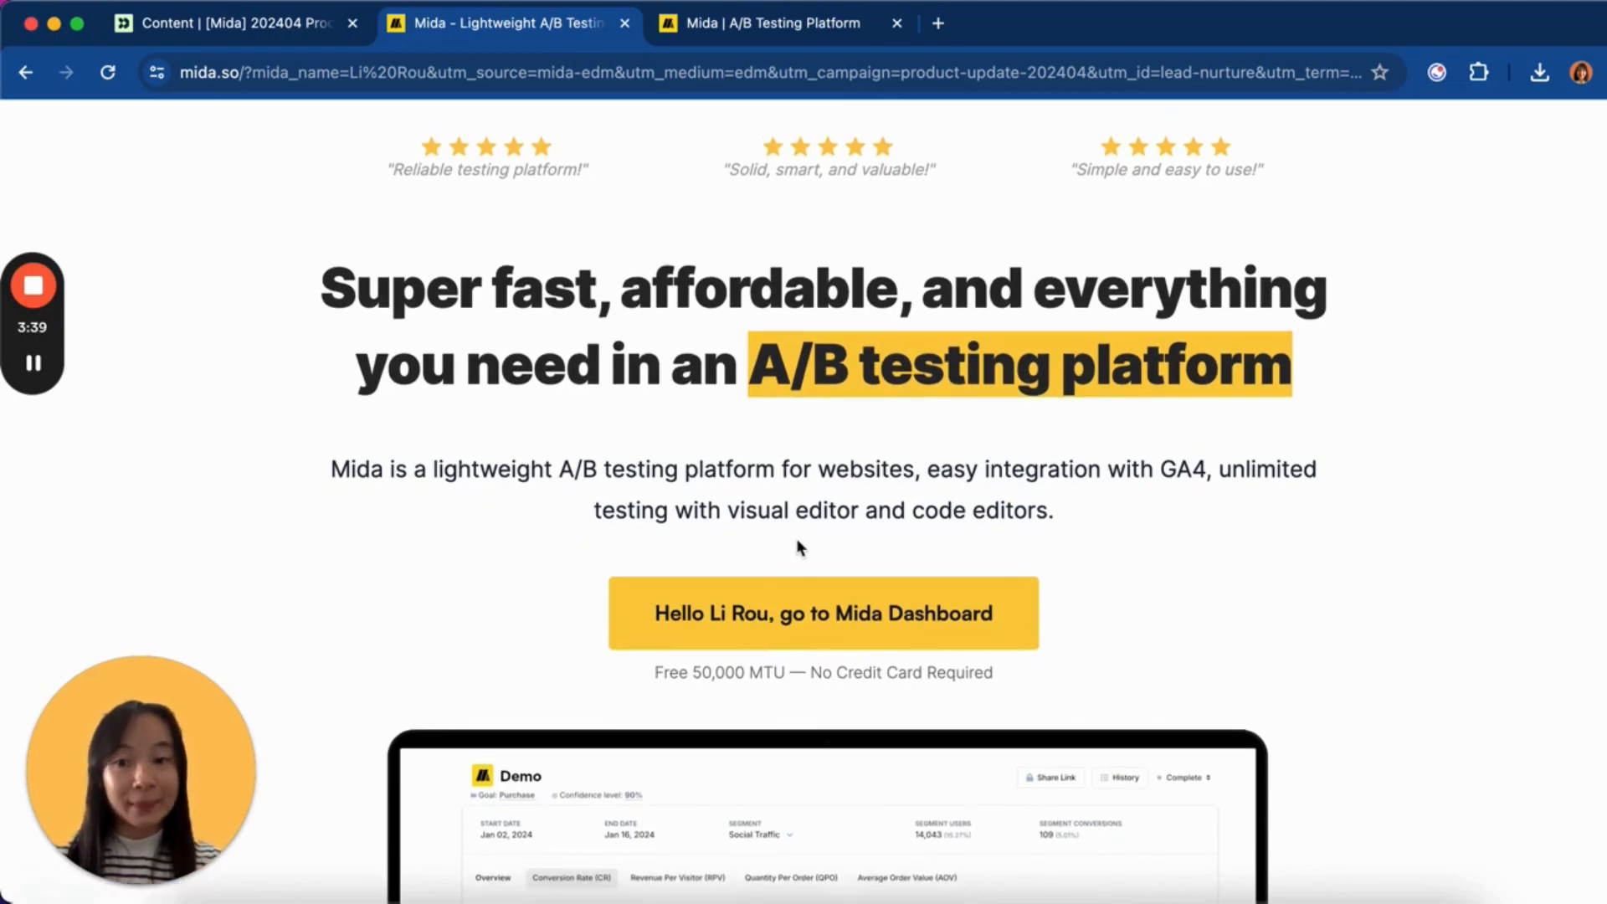